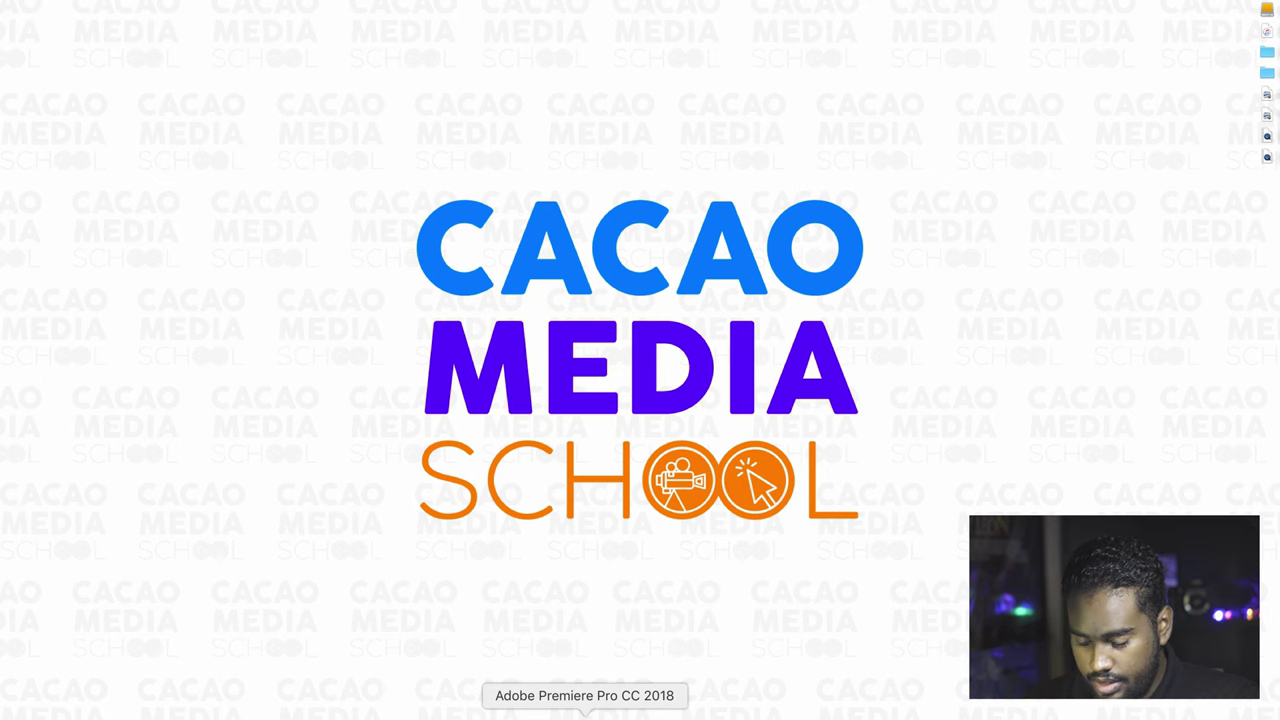
# - Launch Premiere Pro and look through the ARCHIVOS CC and sync pages before returning to RECIENTE
pyautogui.click(585, 716)
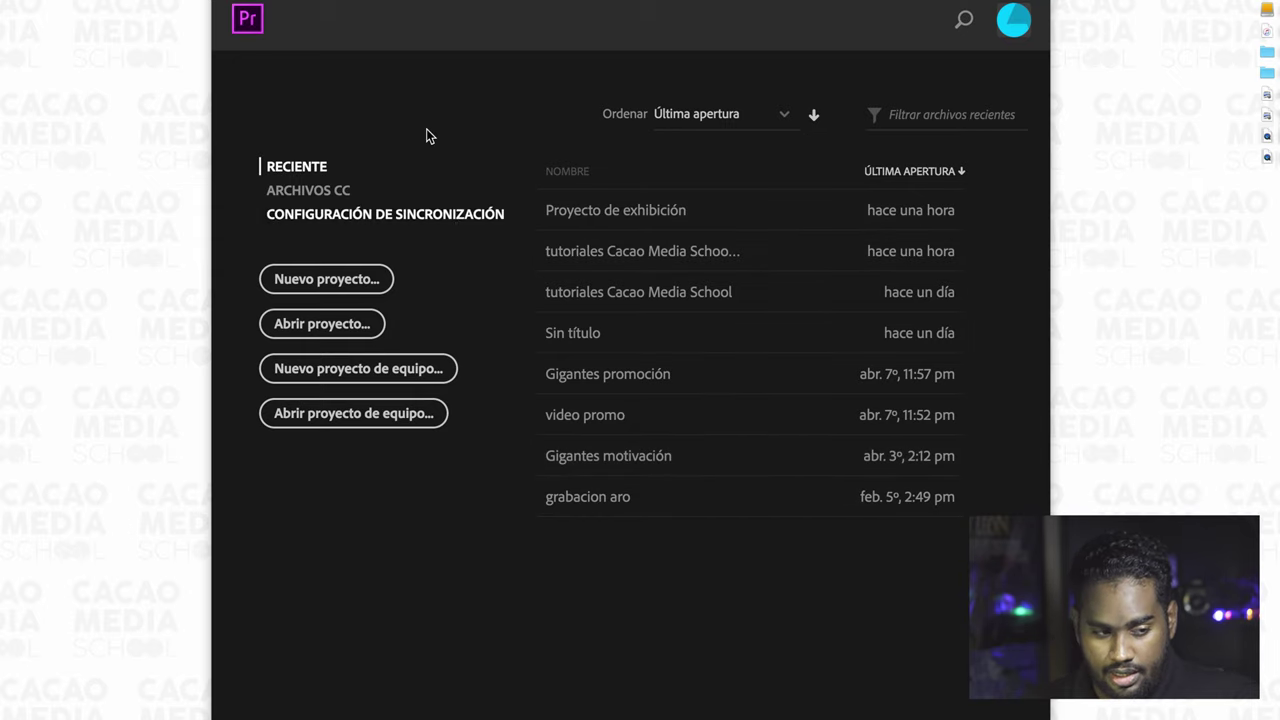
pyautogui.click(345, 194)
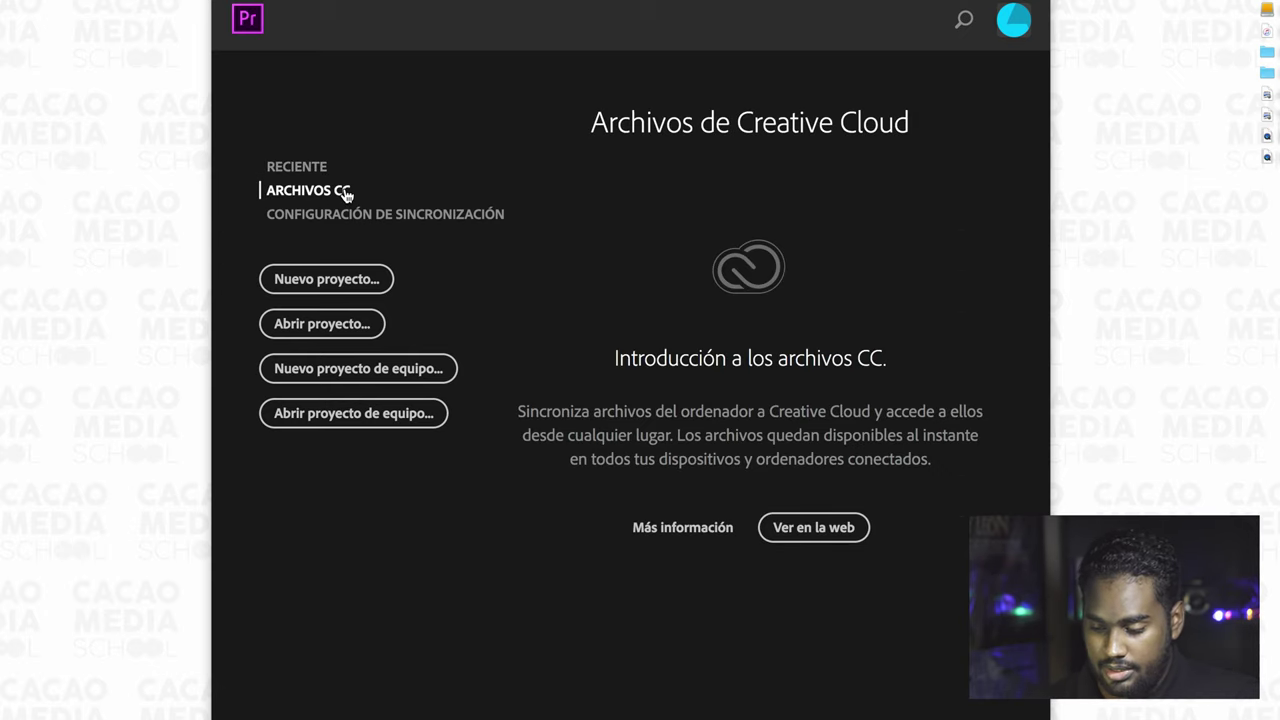
pyautogui.click(413, 217)
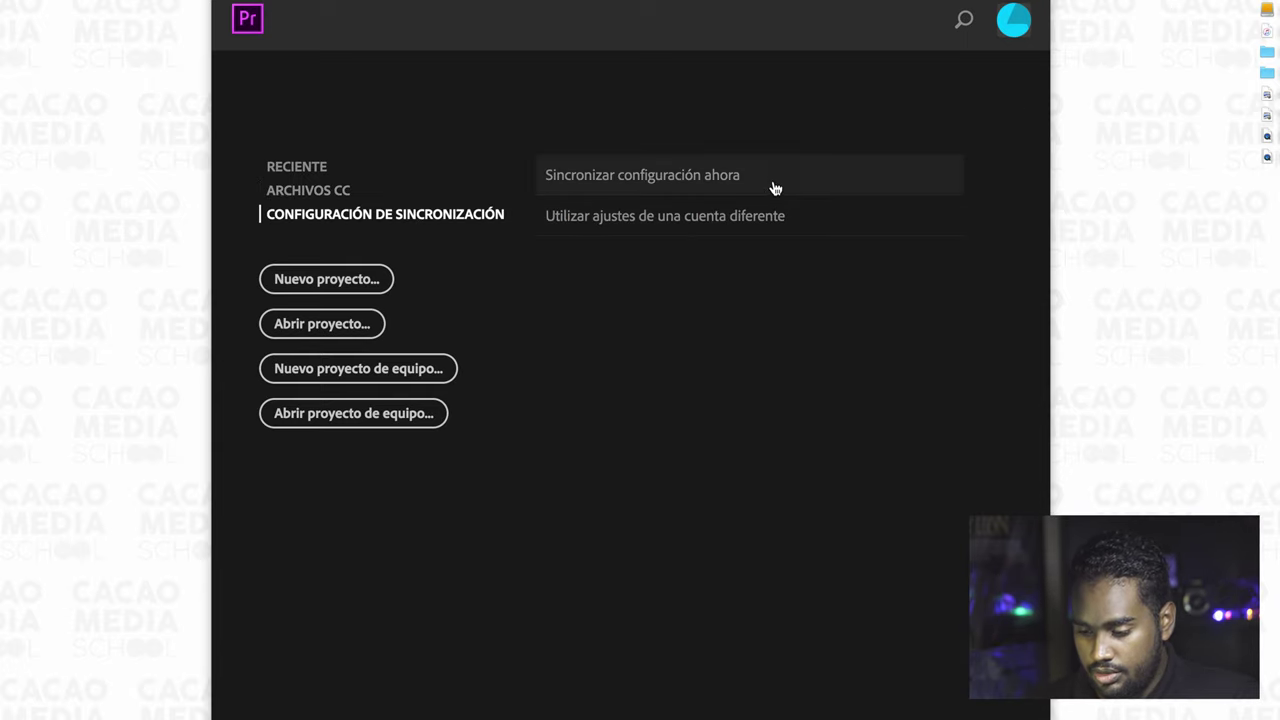
pyautogui.click(313, 170)
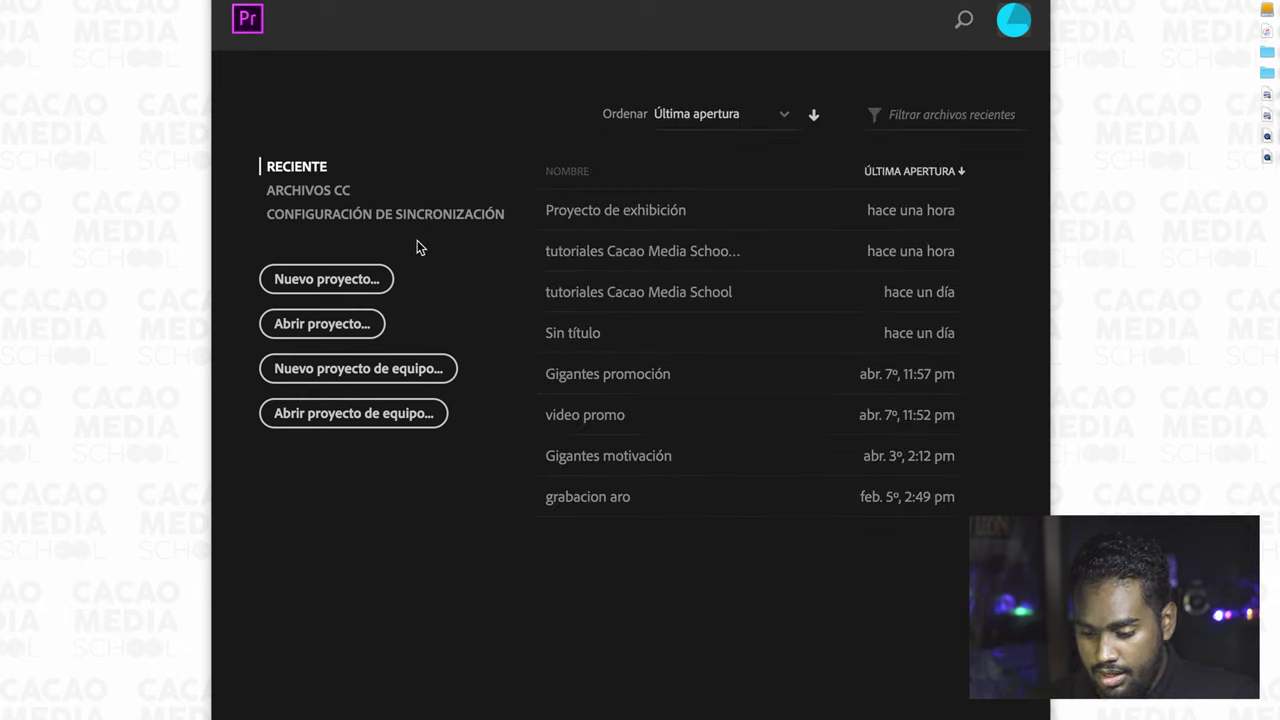
# - Start a new project from the start screen with Nuevo proyecto
pyautogui.click(341, 287)
pyautogui.click(352, 290)
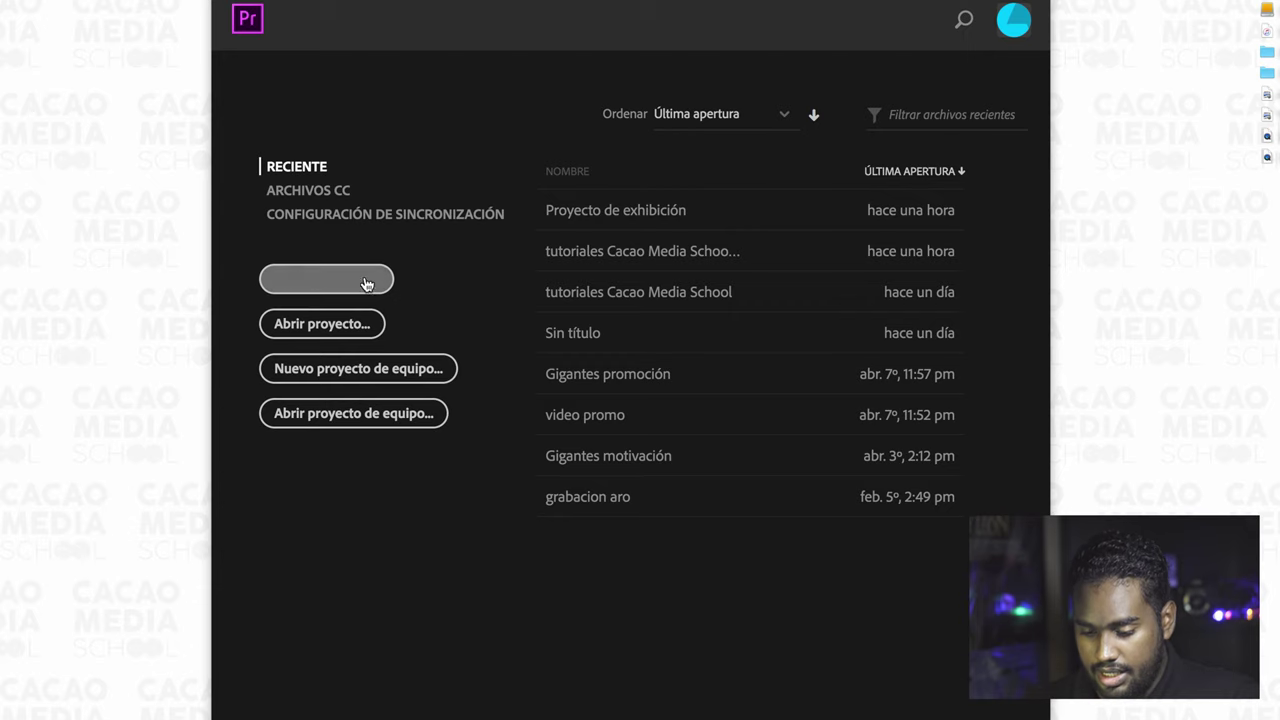
pyautogui.click(320, 289)
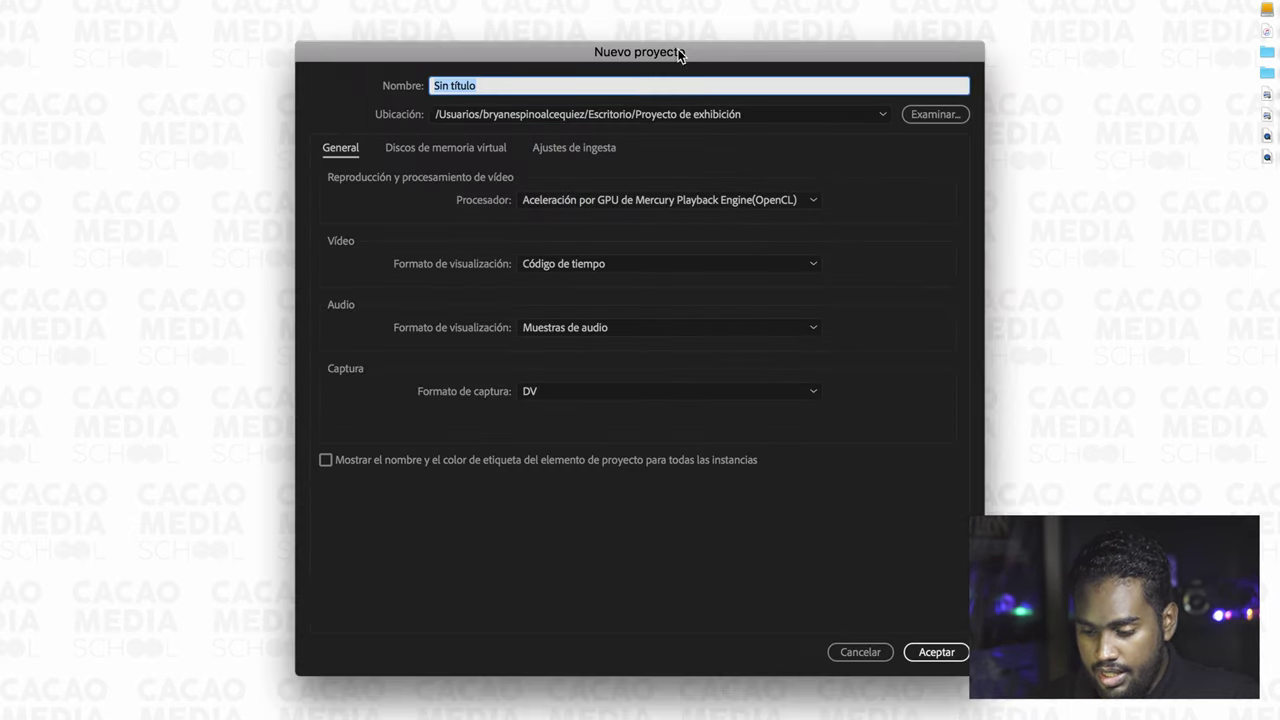
# - Name the new project 'Proyecto Exhibición'
pyautogui.moveTo(678, 49); pyautogui.dragTo(673, 46)
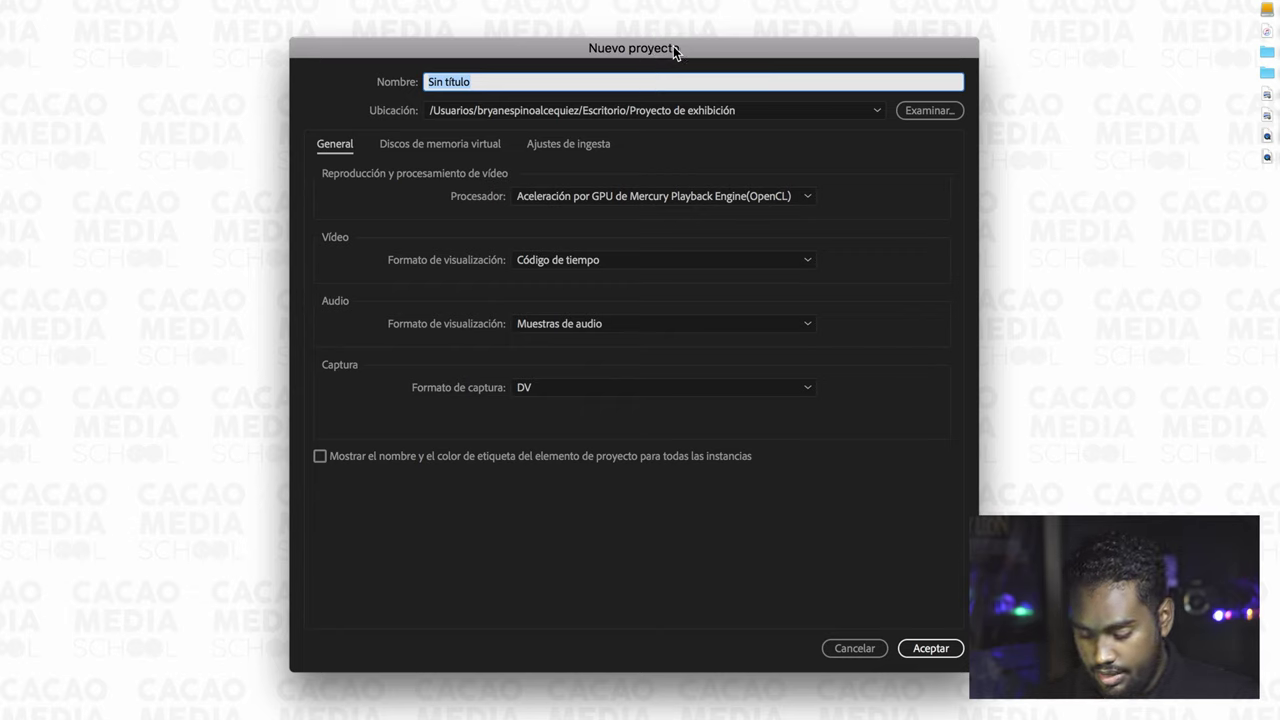
pyautogui.write('Pro')
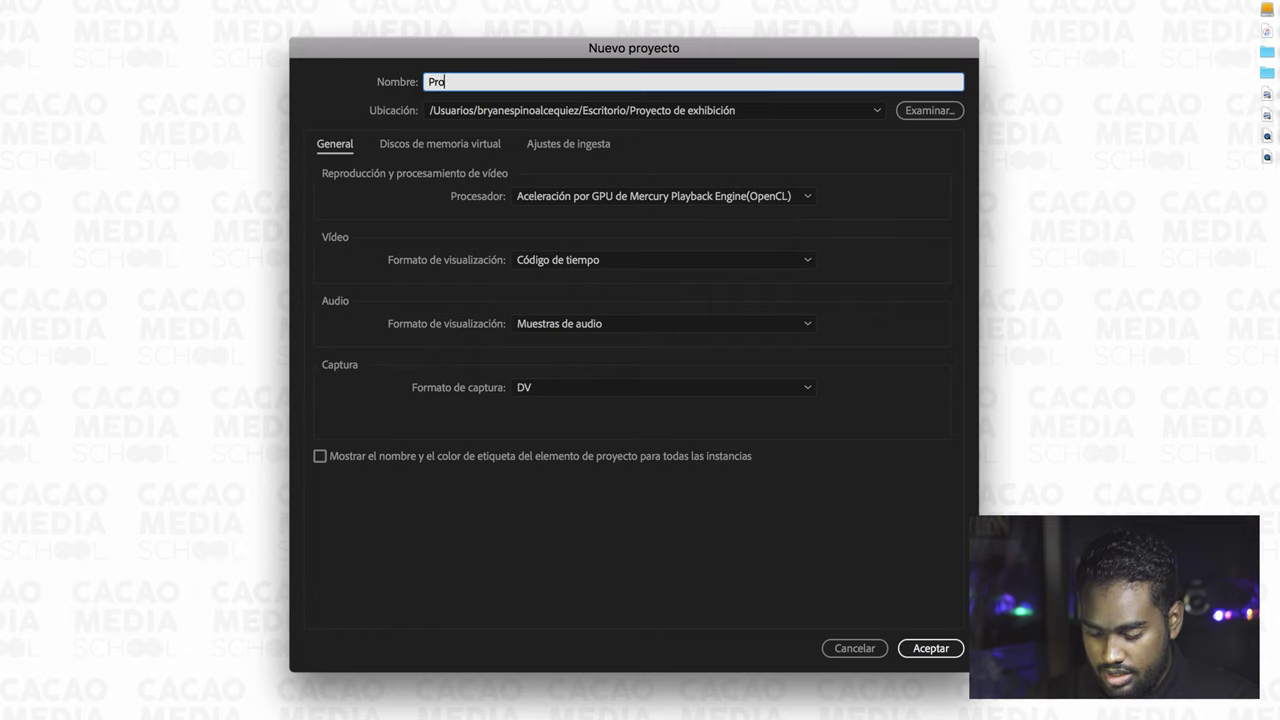
pyautogui.write('yecto Exhibic')
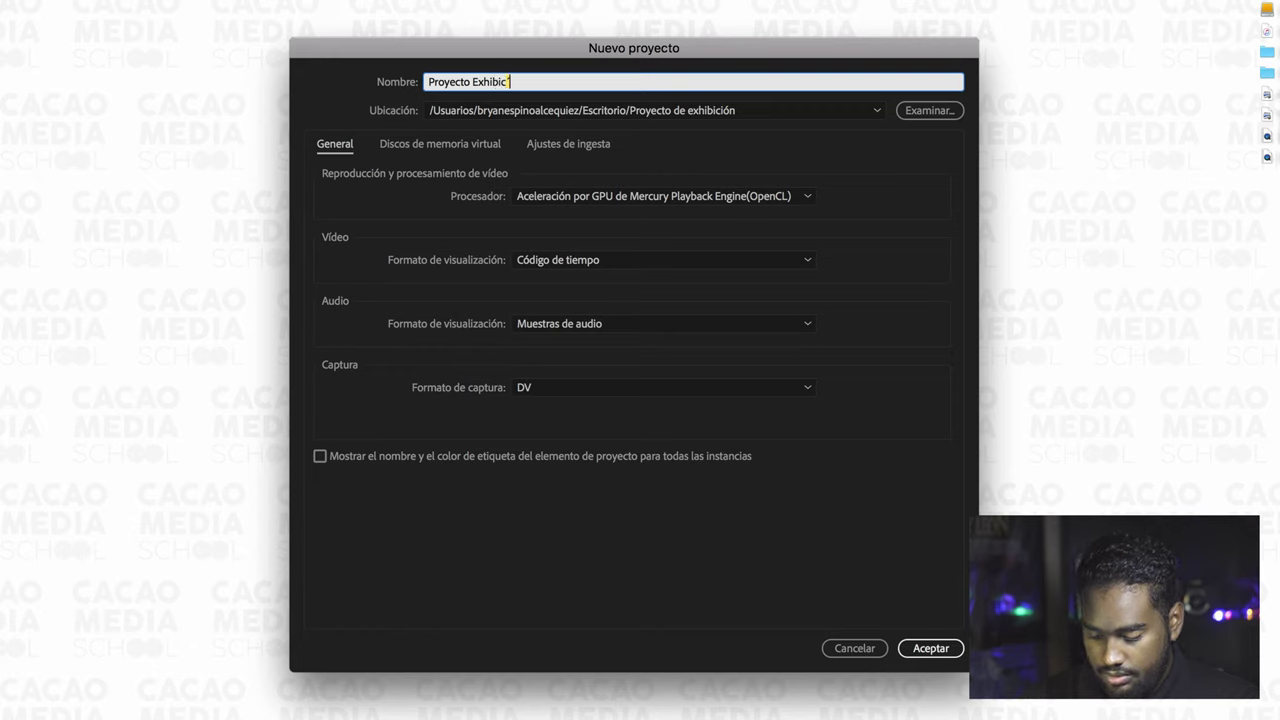
pyautogui.write('ón')
pyautogui.press('BackSpace')
pyautogui.press('BackSpace')
pyautogui.write('ión')
pyautogui.click(371, 80)
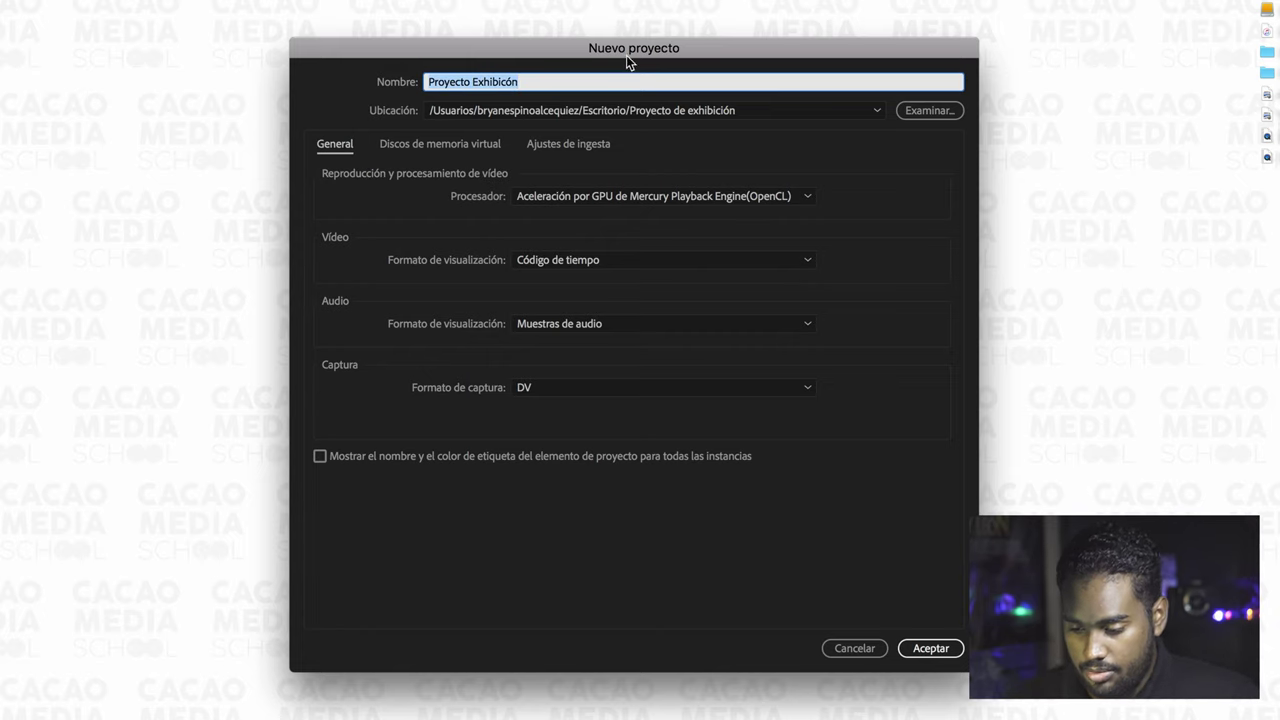
pyautogui.moveTo(670, 49); pyautogui.dragTo(667, 56)
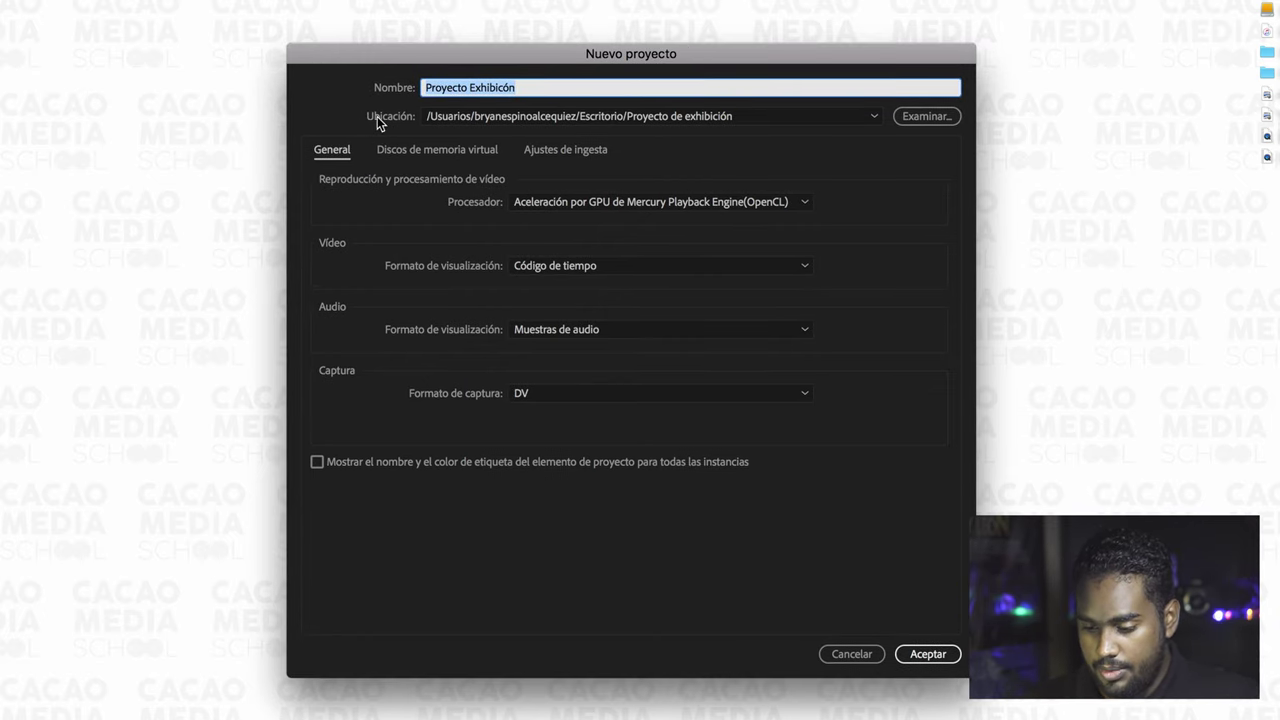
# - Set the project location to the Desktop folder 'Proyecto de exhibición'
pyautogui.click(920, 117)
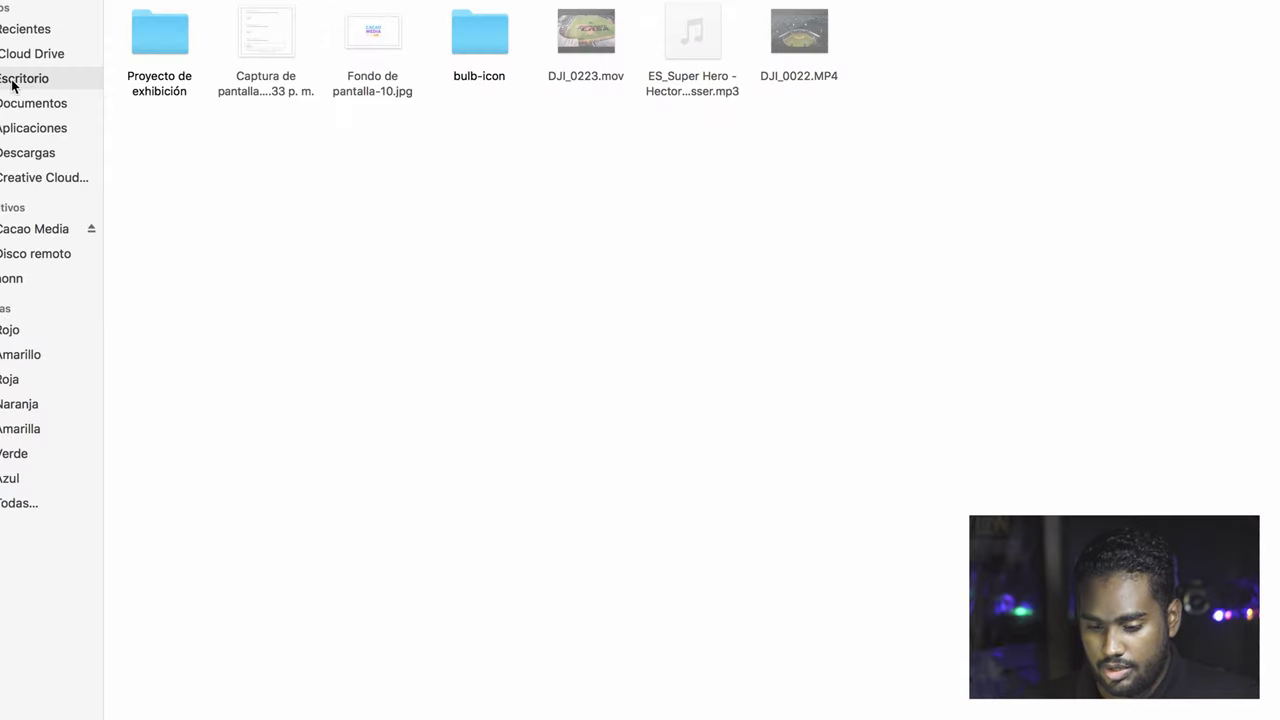
pyautogui.doubleClick(170, 47)
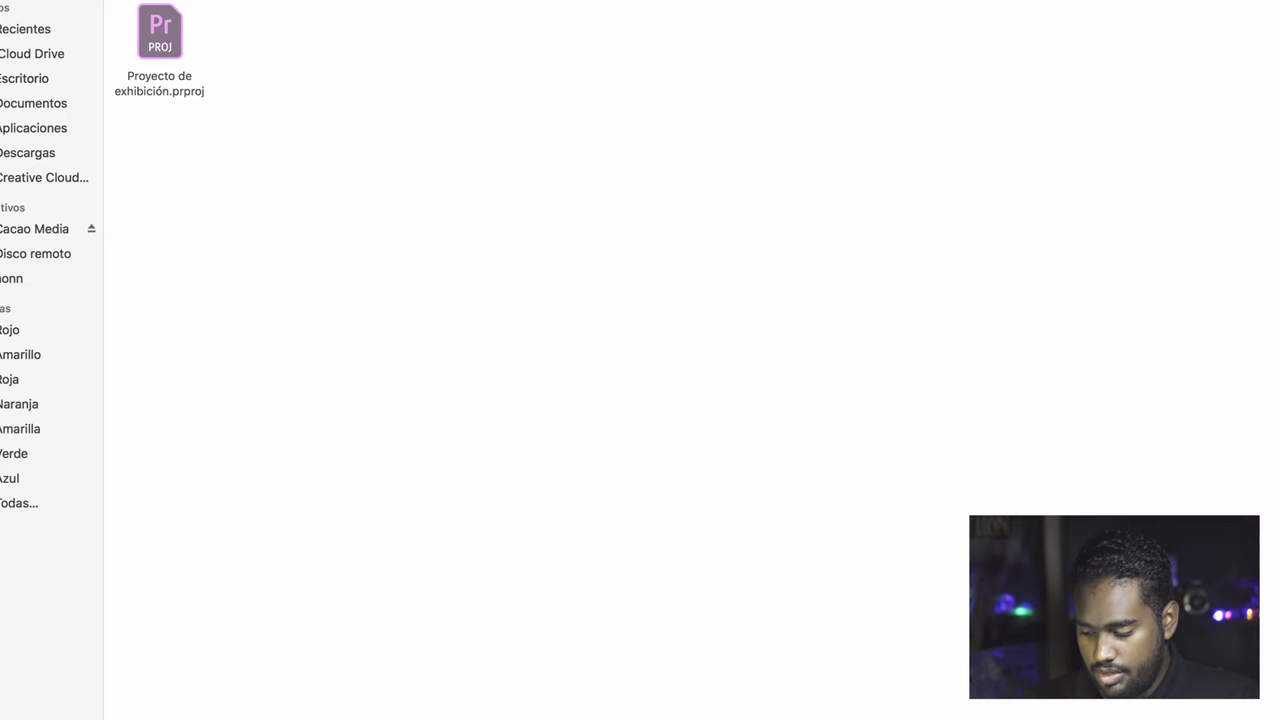
pyautogui.press('Return')
pyautogui.click(556, 88)
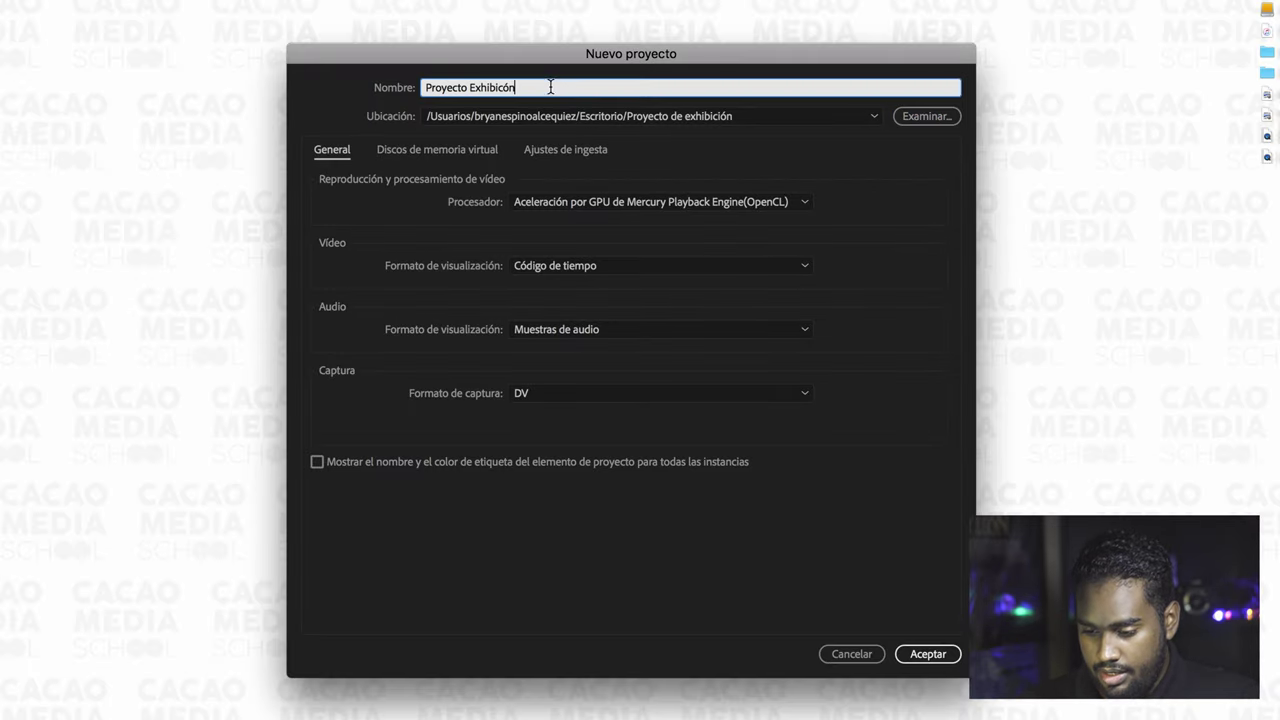
pyautogui.moveTo(648, 56); pyautogui.dragTo(634, 56)
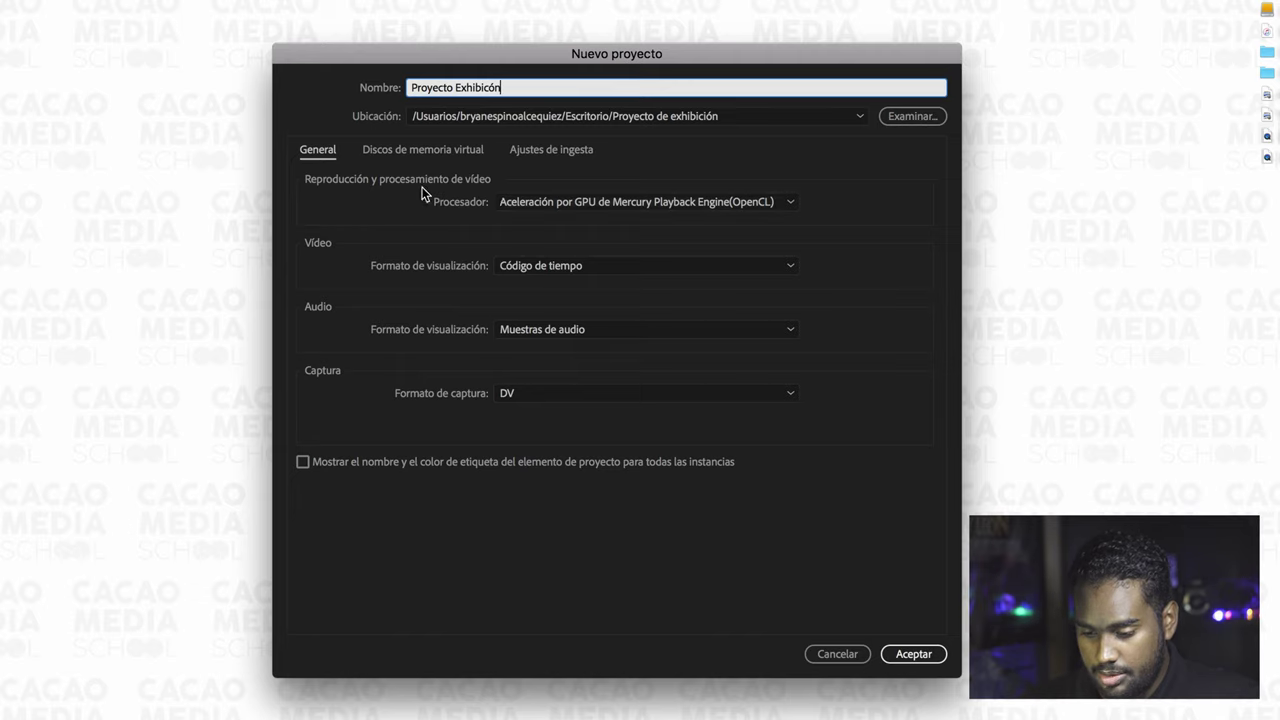
pyautogui.click(606, 203)
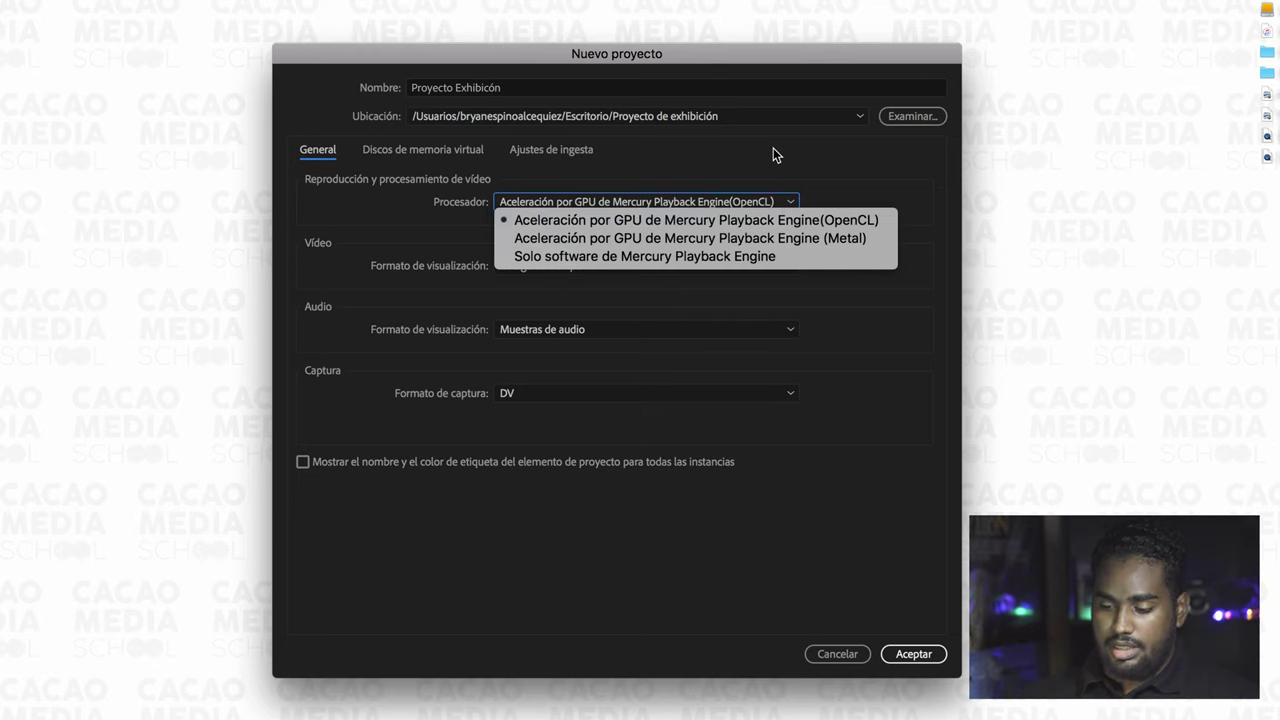
# - Keep OpenCL GPU acceleration as the renderer and move to the scratch disk settings
pyautogui.click(831, 190)
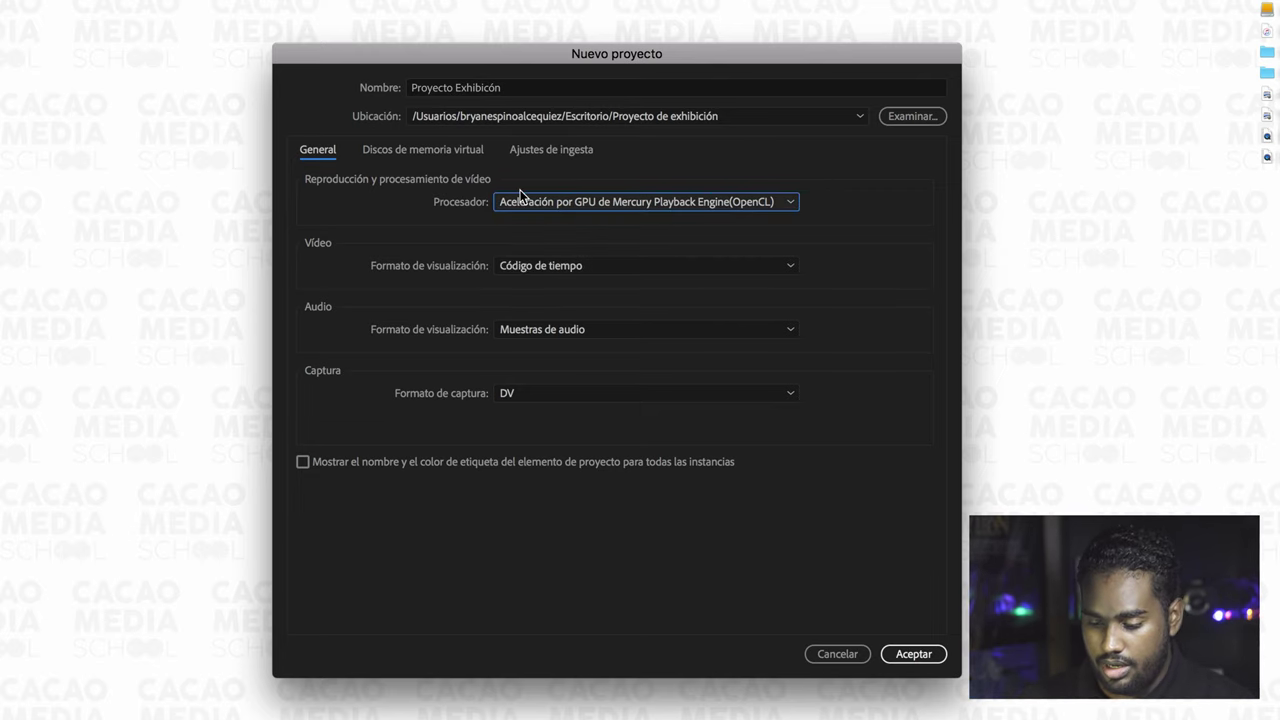
pyautogui.click(455, 152)
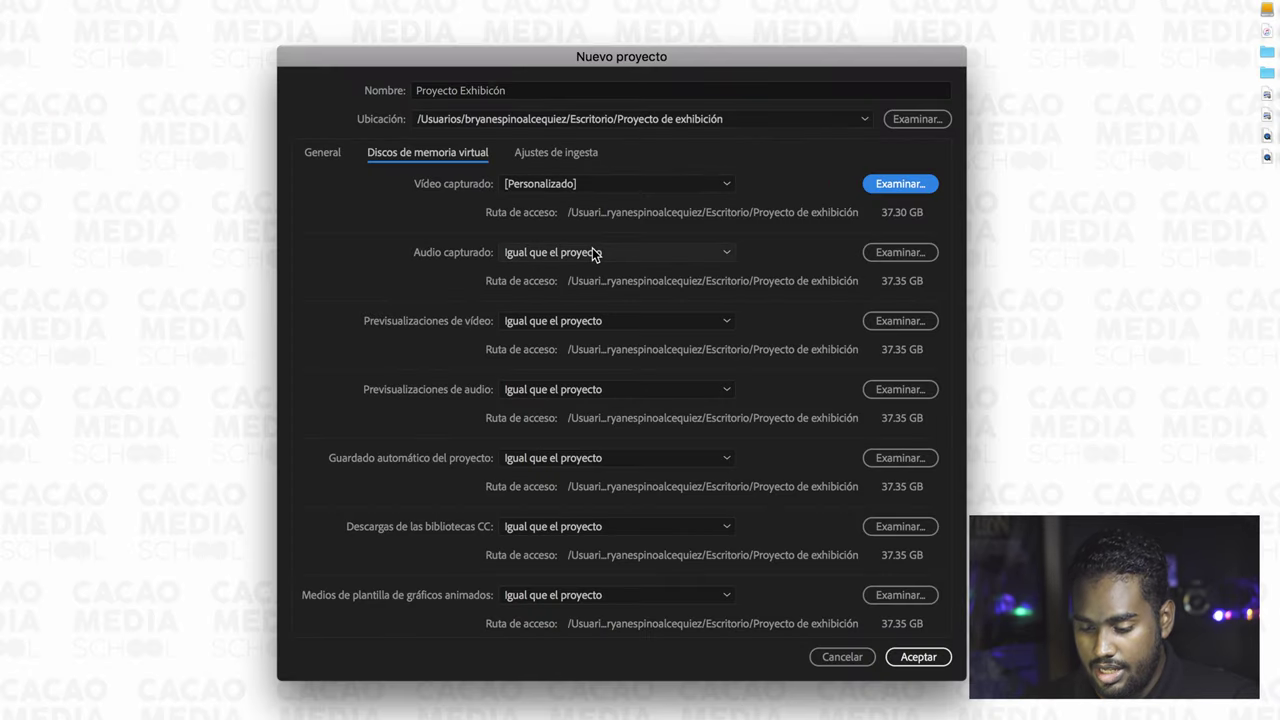
# - Set Vídeo capturado to 'Igual que el proyecto' and create the project with Aceptar
pyautogui.click(591, 252)
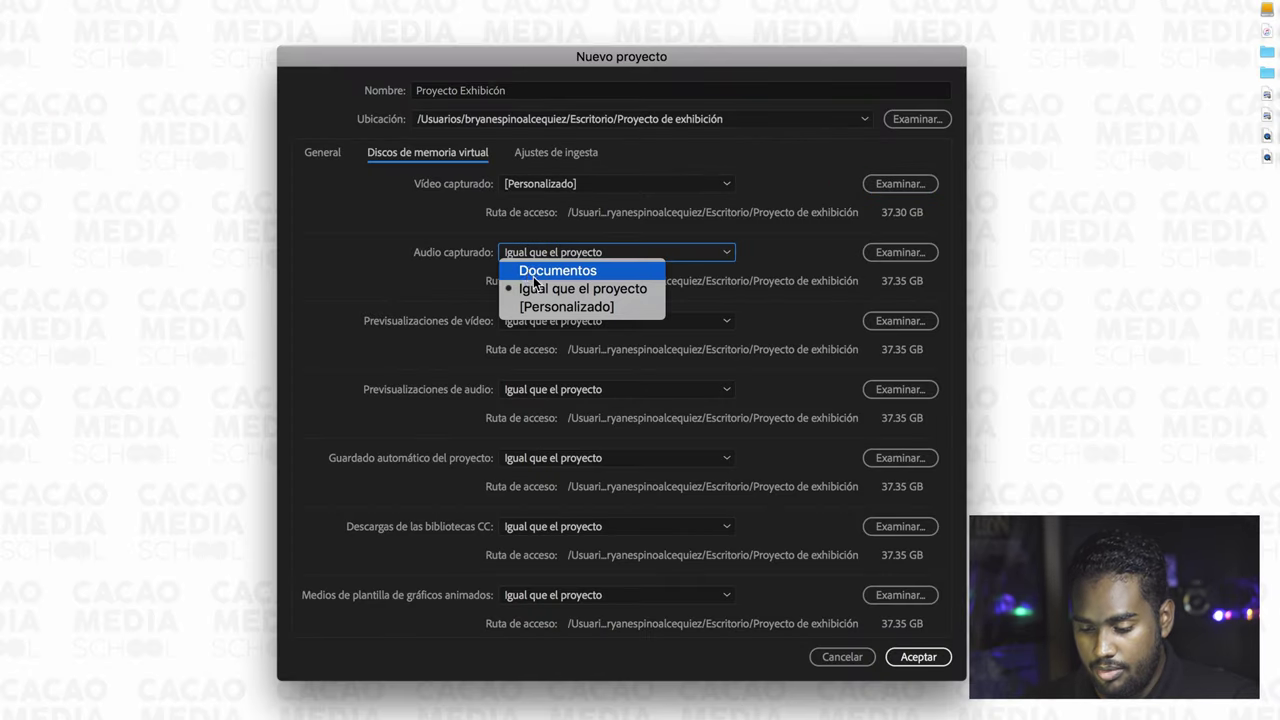
pyautogui.click(572, 188)
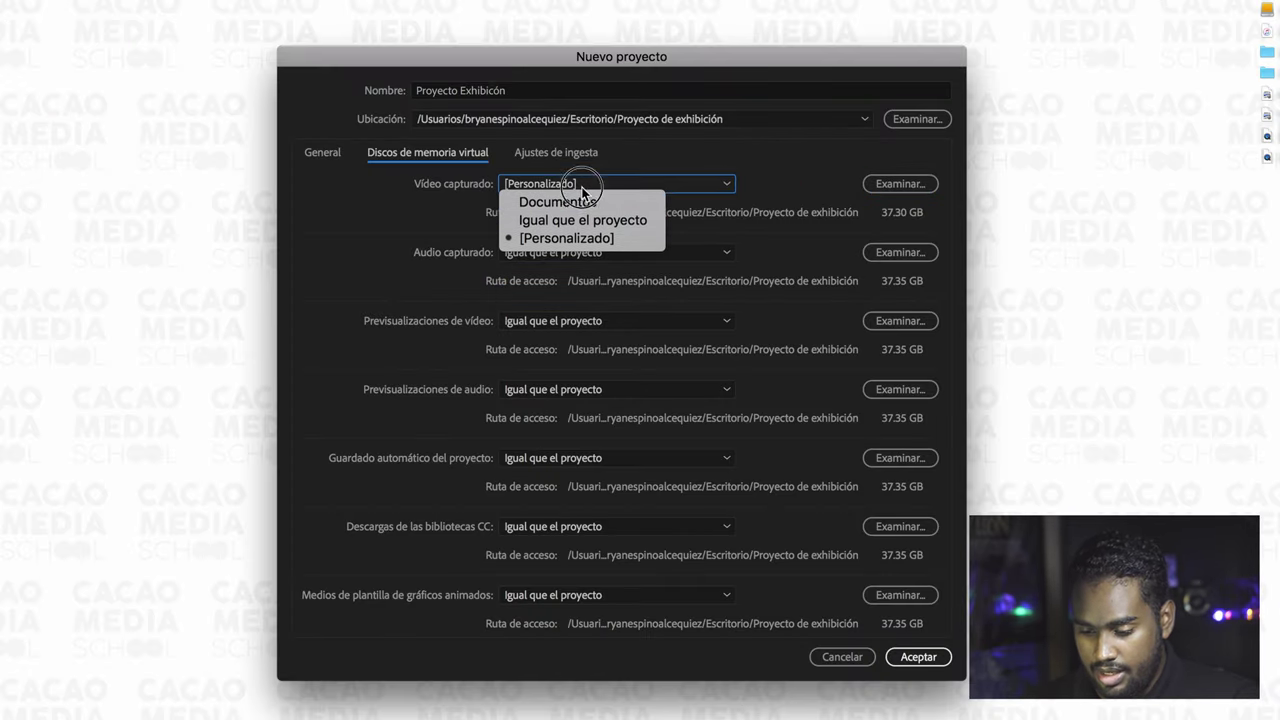
pyautogui.click(575, 216)
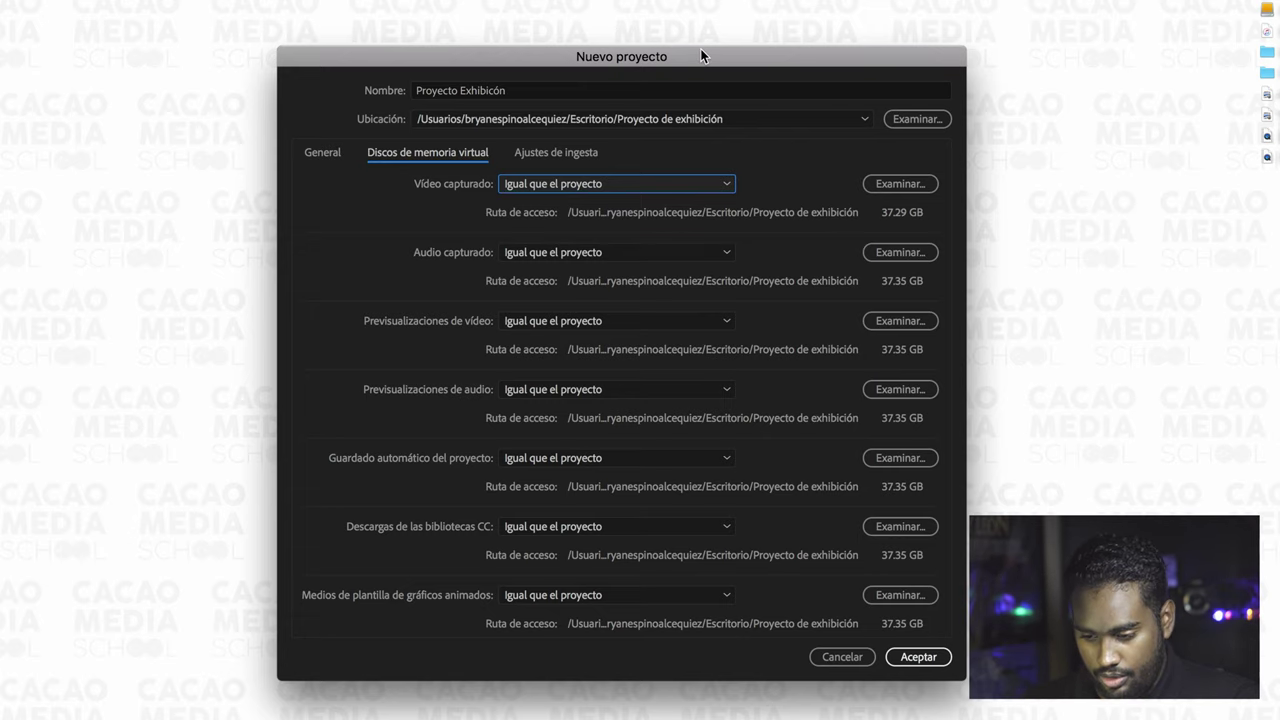
pyautogui.moveTo(717, 57); pyautogui.dragTo(706, 57)
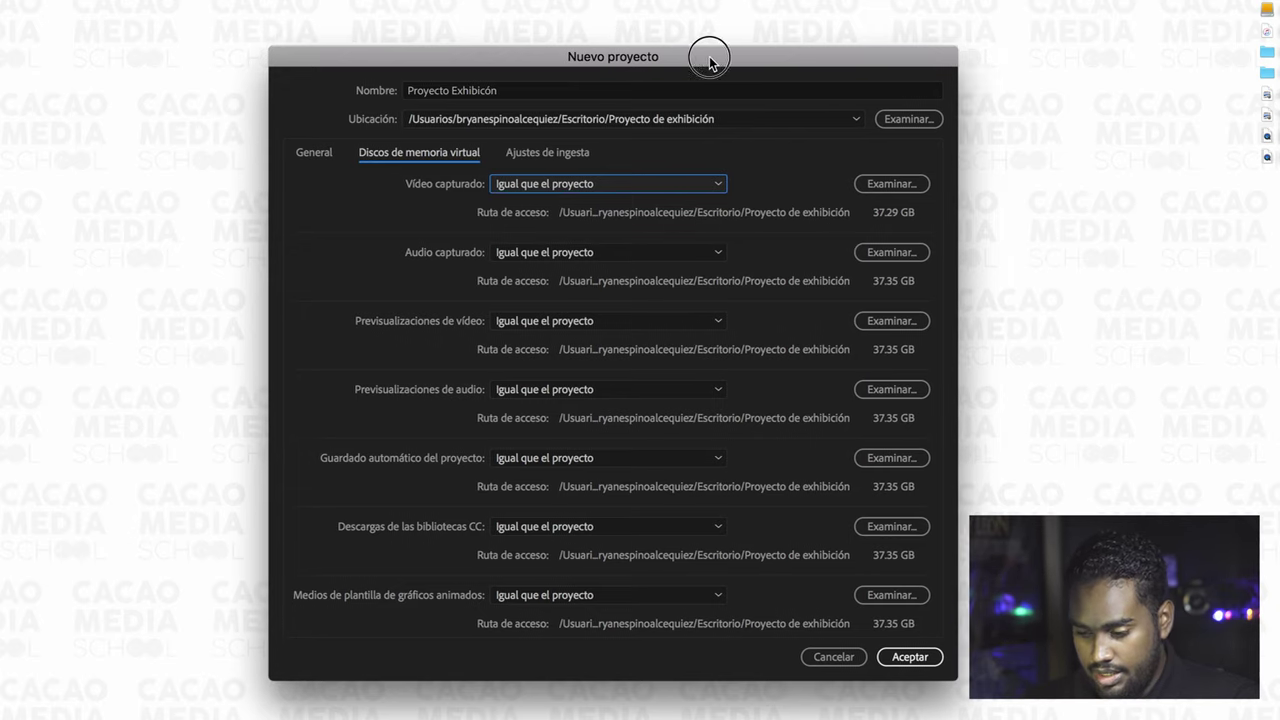
pyautogui.click(913, 660)
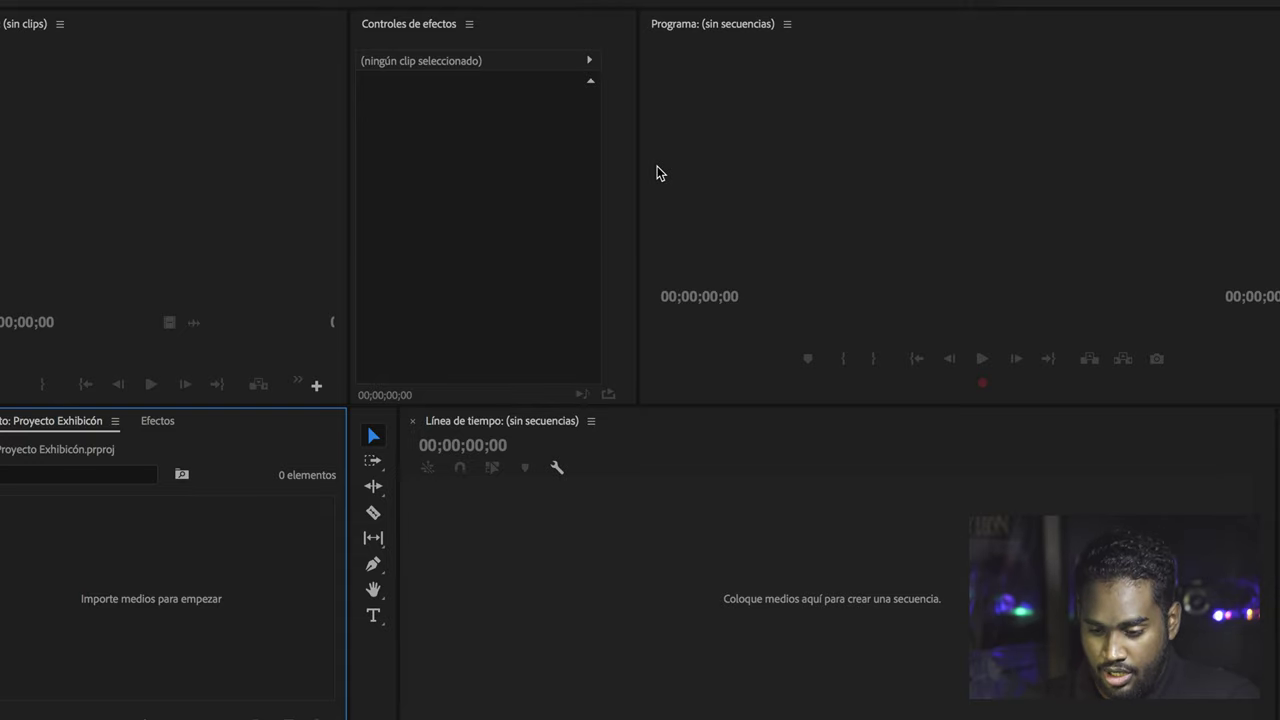
pyautogui.hotkey('shift', '2')
pyautogui.click(481, 1)
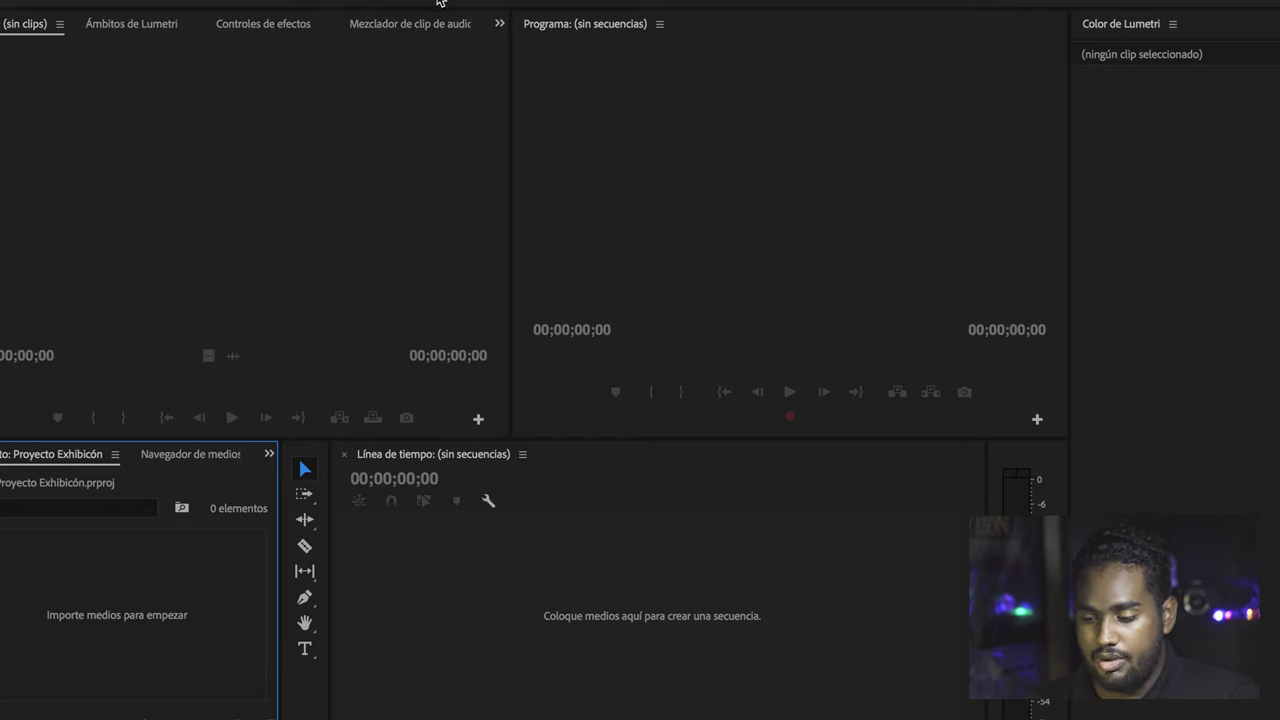
pyautogui.hotkey('alt', 'shift', '5')
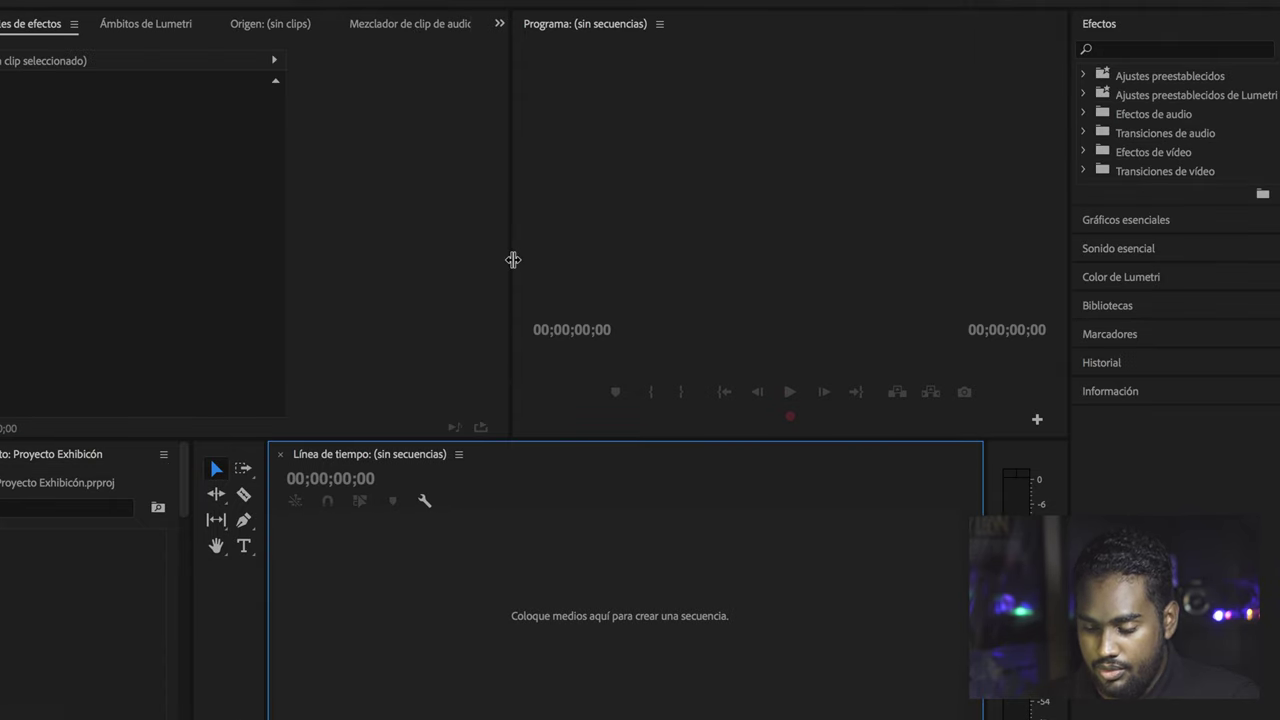
pyautogui.moveTo(509, 266); pyautogui.dragTo(497, 266)
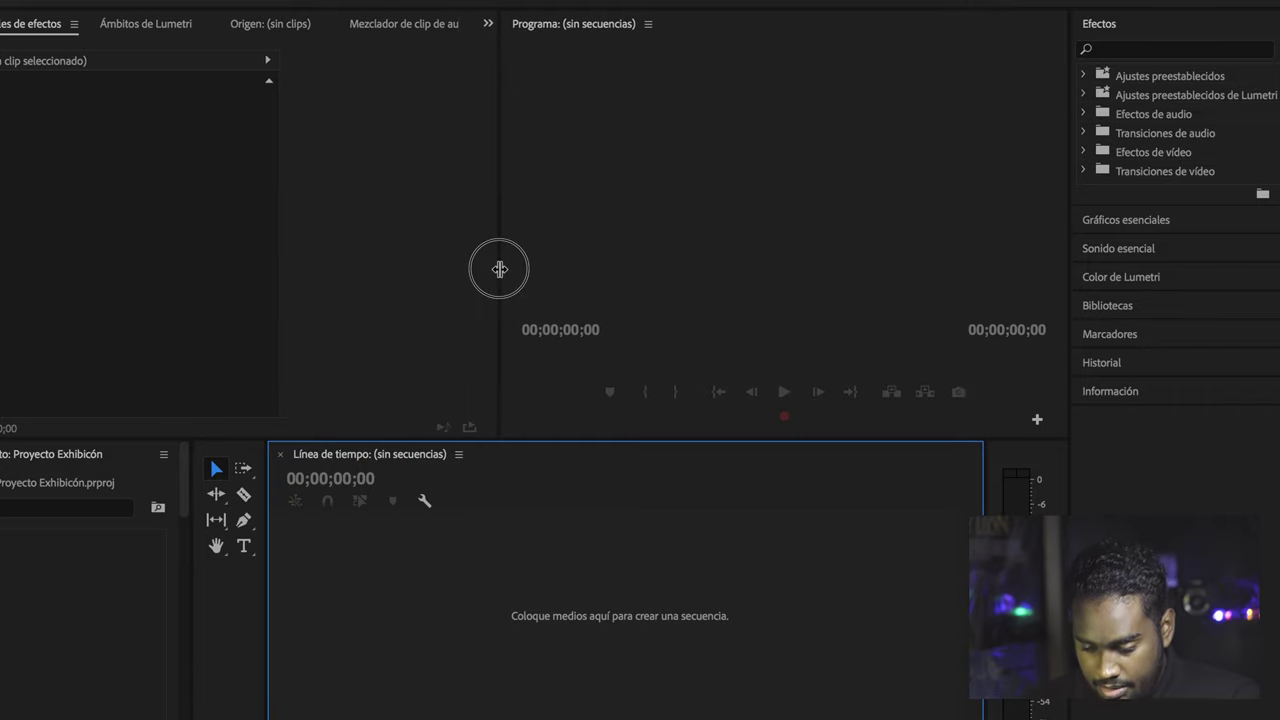
pyautogui.click(893, 2)
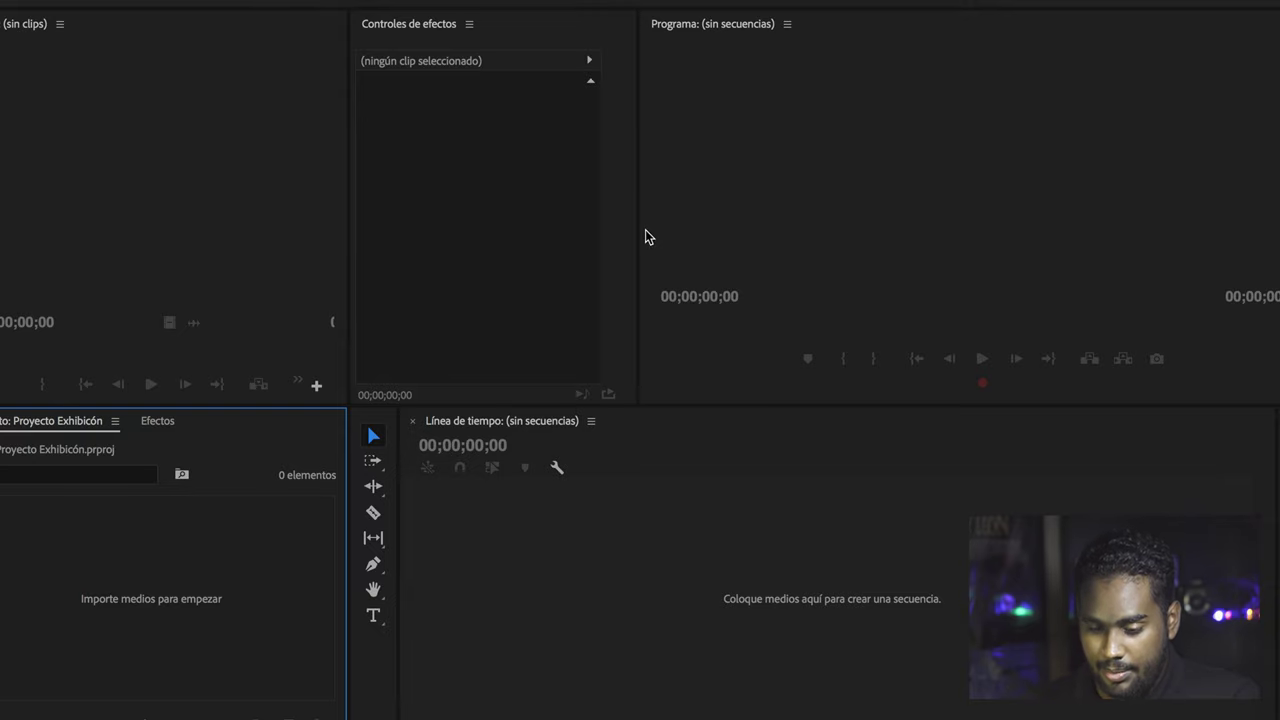
pyautogui.click(14, 97)
pyautogui.click(508, 108)
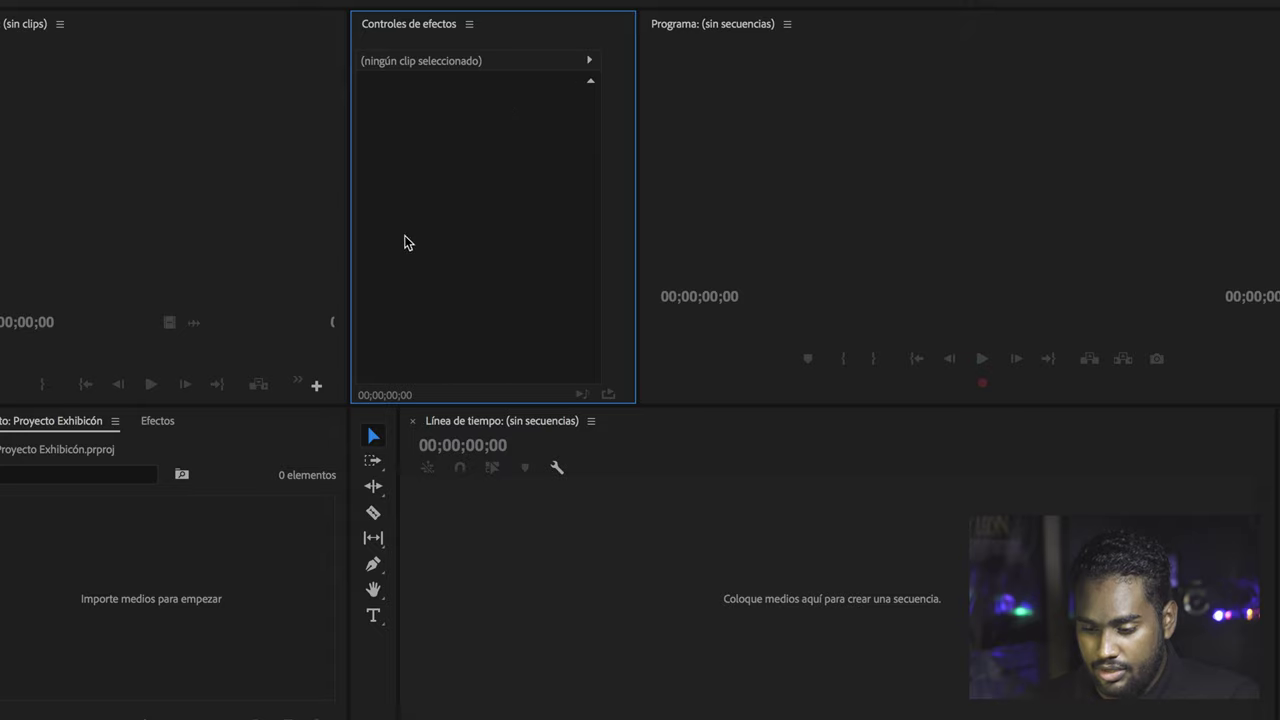
pyautogui.click(918, 232)
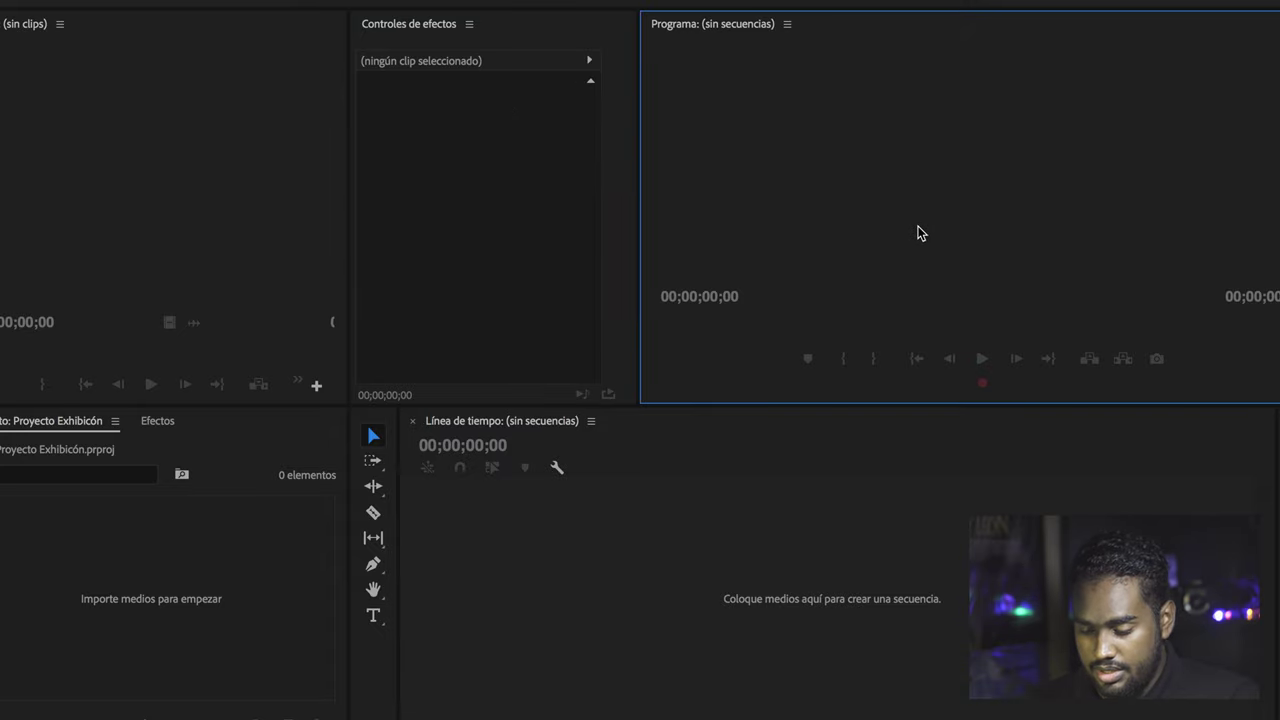
pyautogui.click(728, 561)
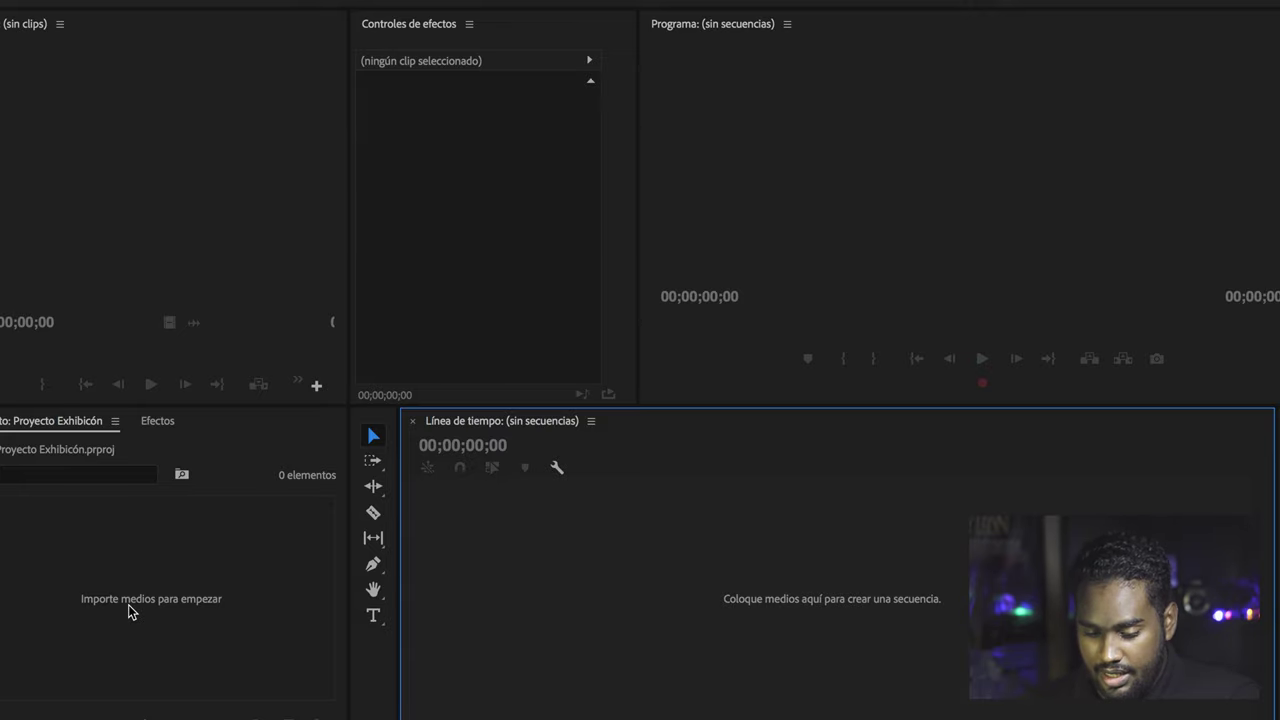
pyautogui.click(162, 422)
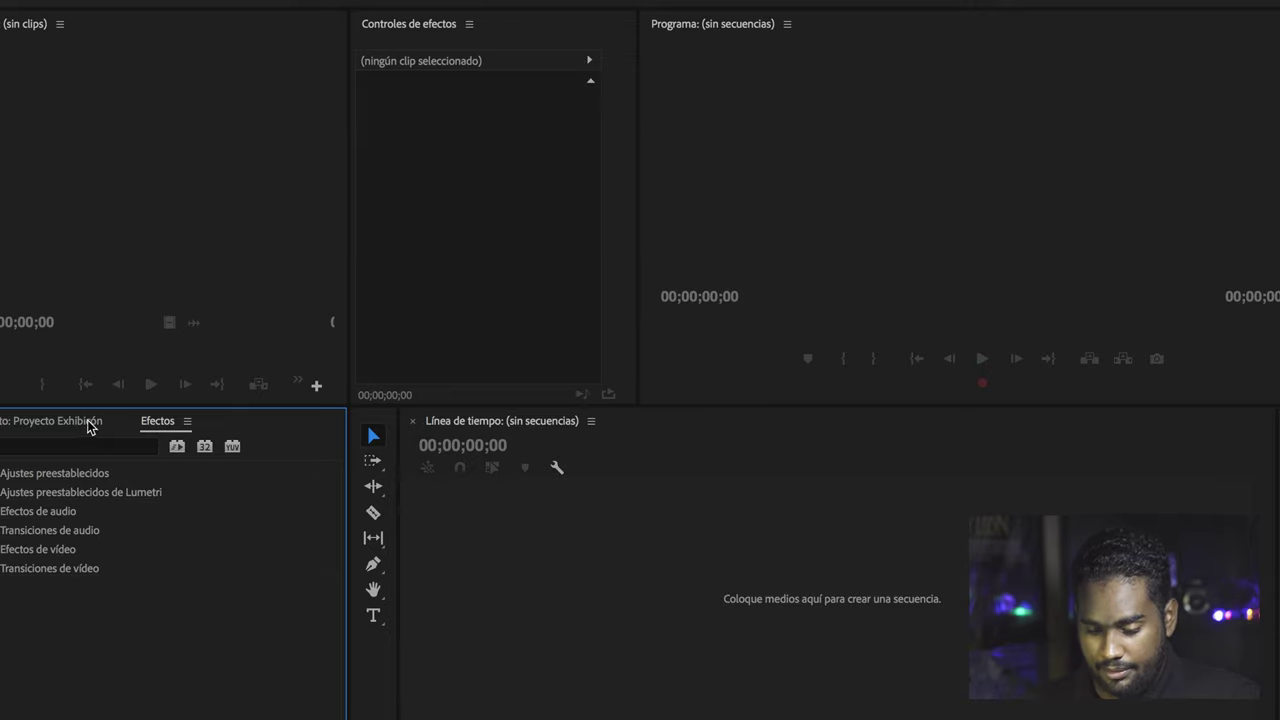
pyautogui.click(43, 423)
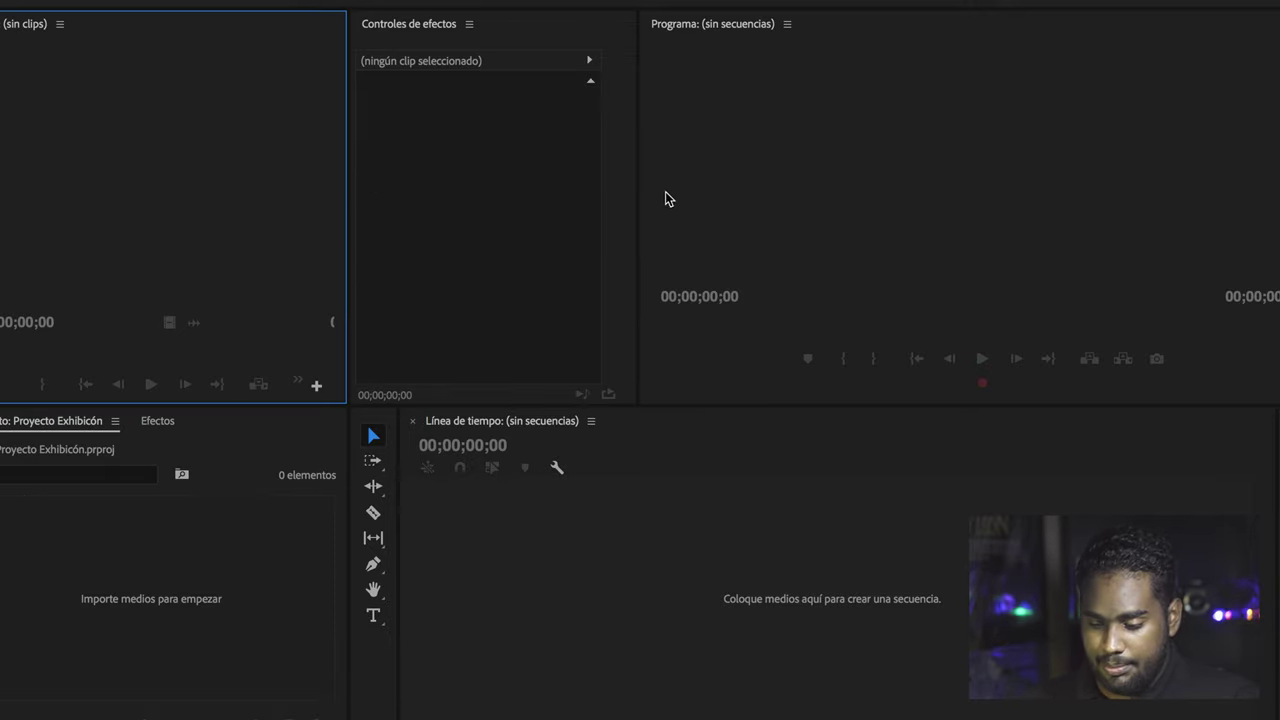
pyautogui.moveTo(349, 327); pyautogui.dragTo(349, 327)
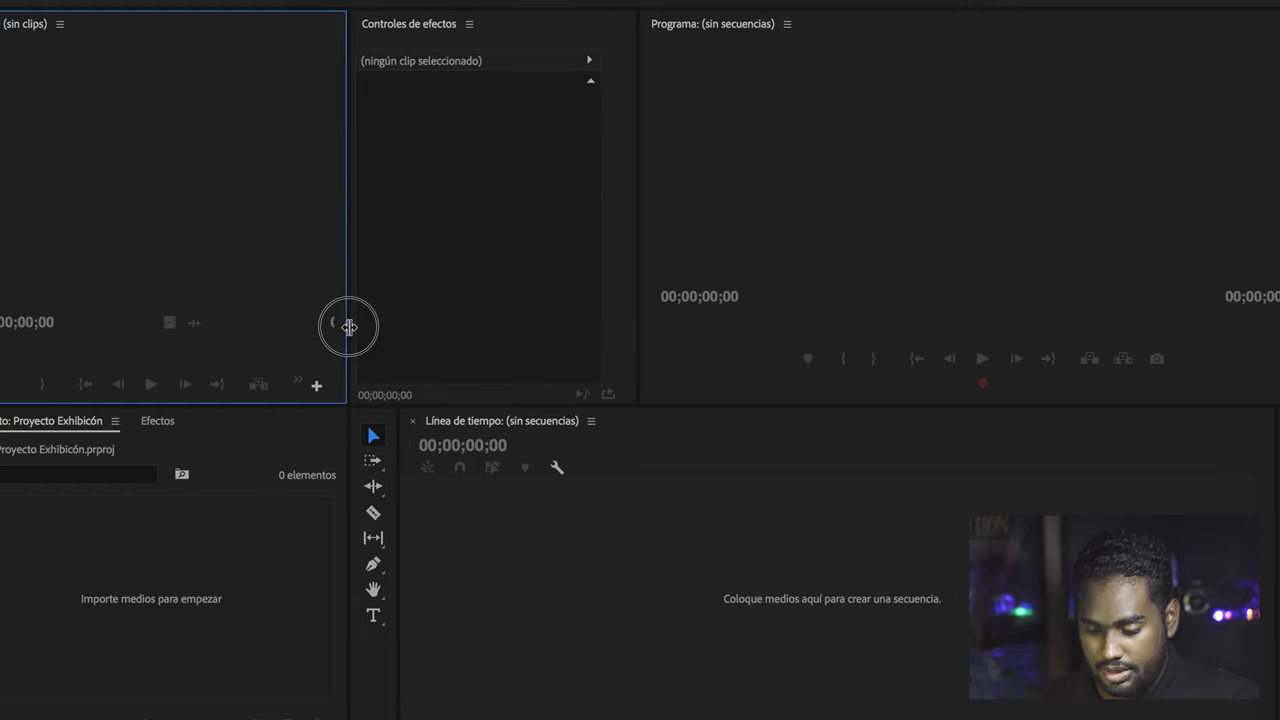
pyautogui.moveTo(639, 291); pyautogui.dragTo(652, 290)
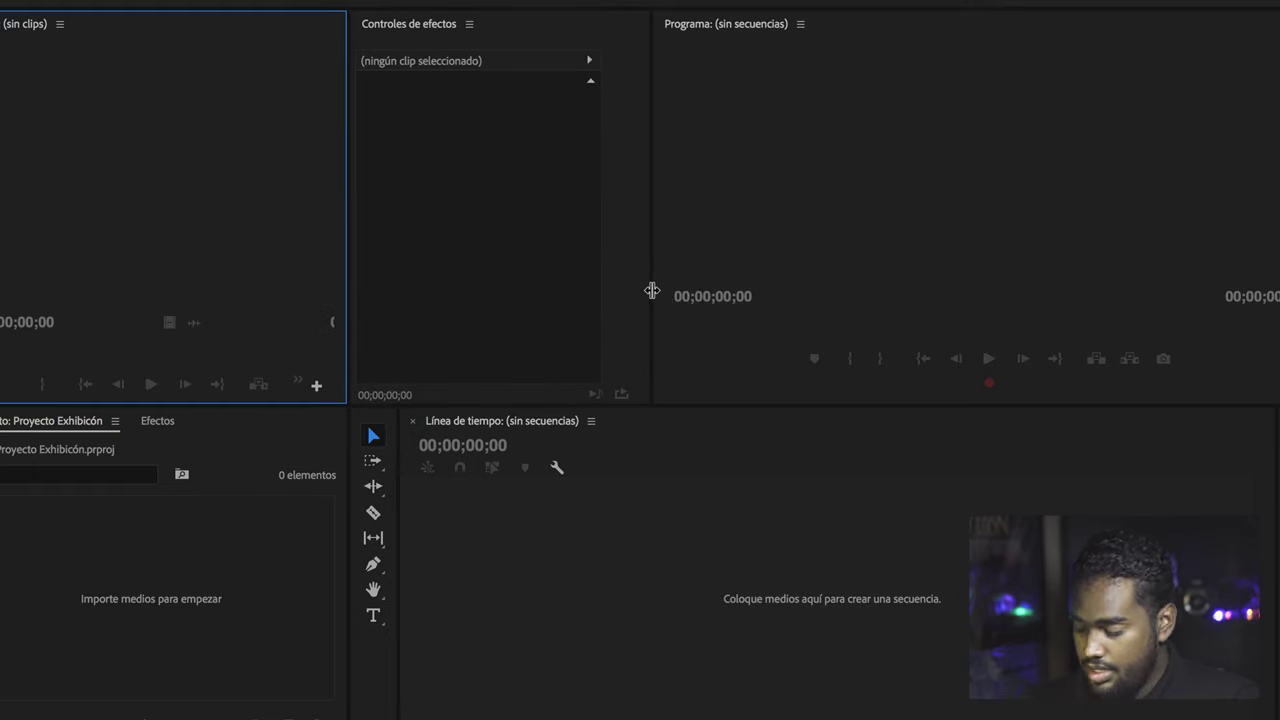
# - Open the Import dialog from the empty Project panel and browse to the Desktop
pyautogui.rightClick(190, 560)
pyautogui.moveTo(232, 642)
pyautogui.click(118, 560)
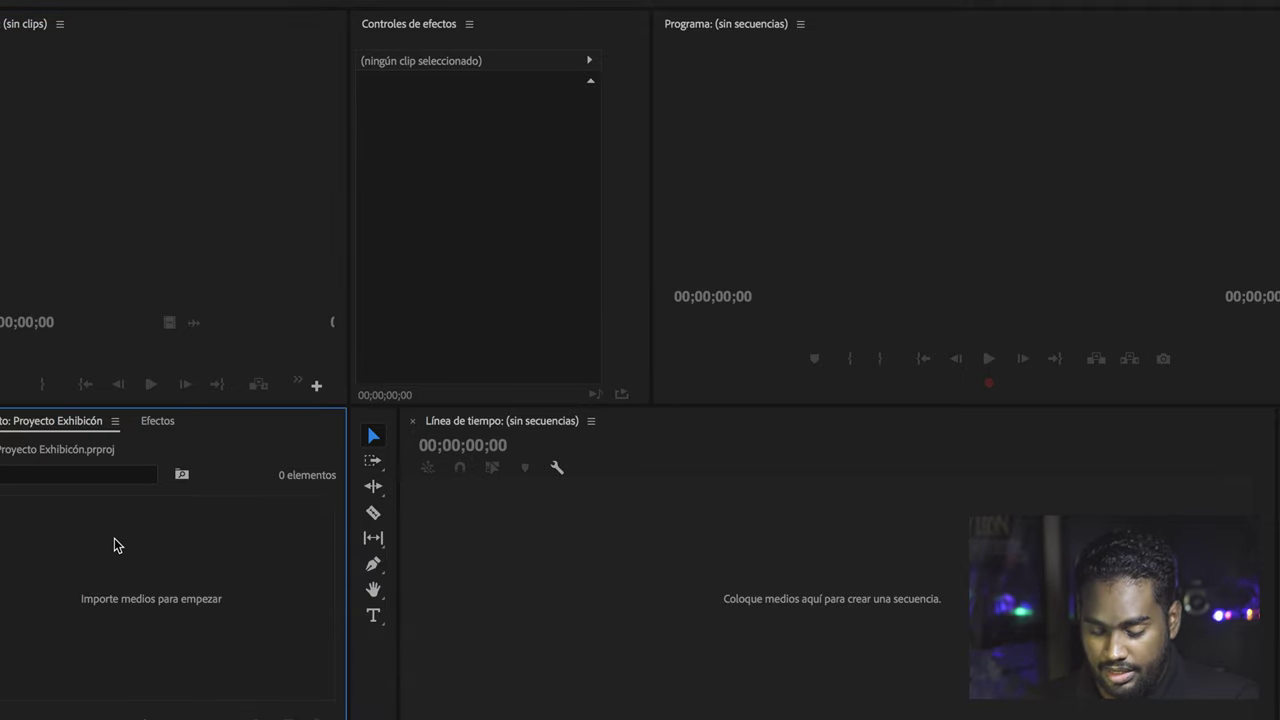
pyautogui.rightClick(117, 530)
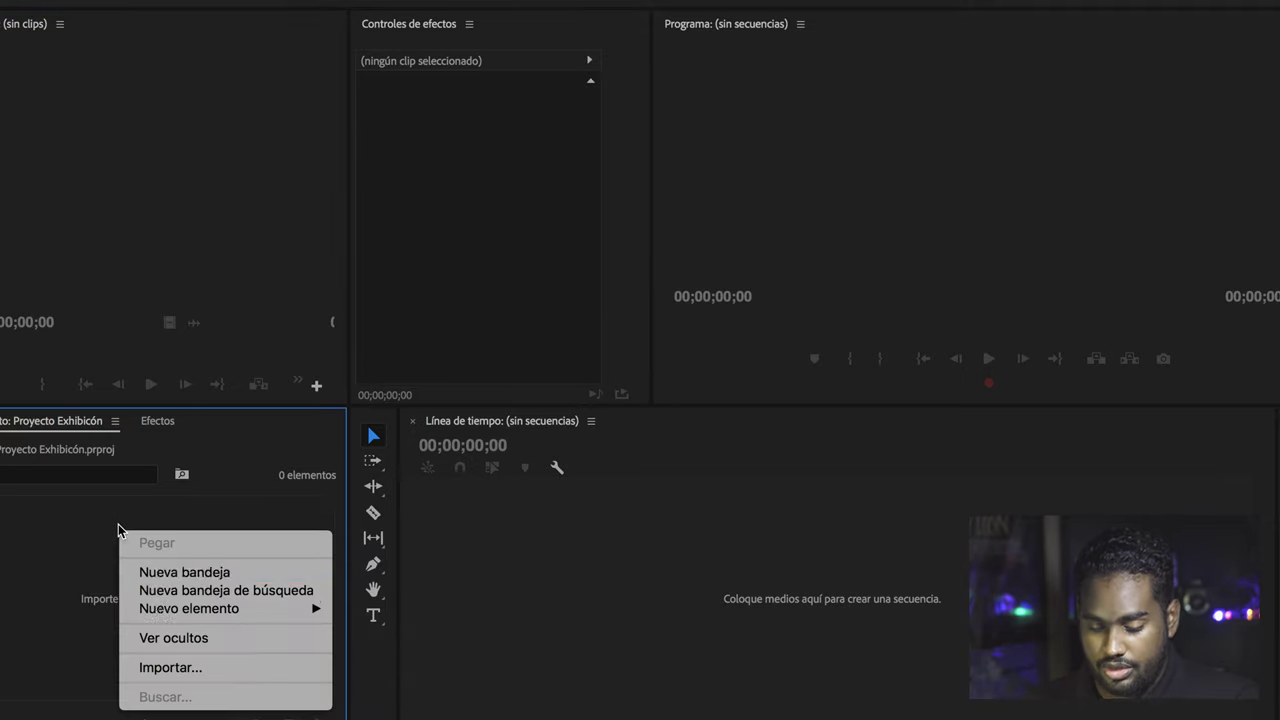
pyautogui.click(192, 672)
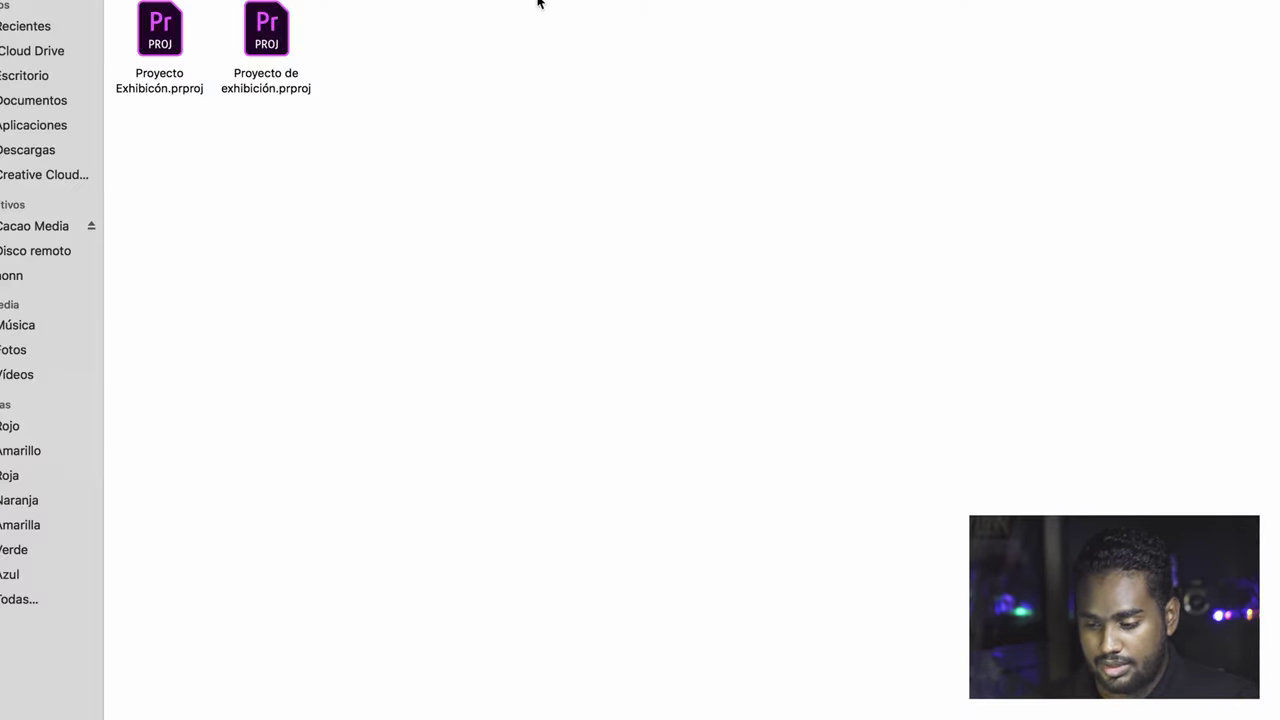
pyautogui.click(538, 3)
pyautogui.click(603, 2)
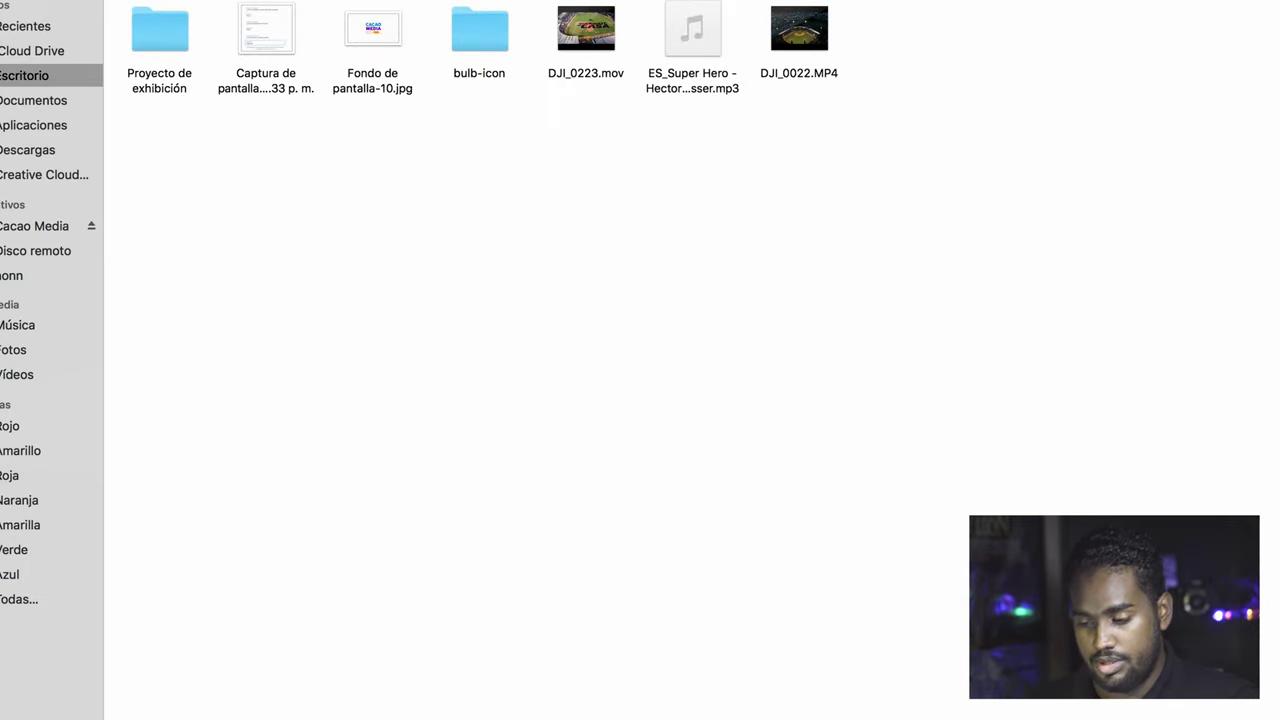
# - Quick Look preview DJI_0022.MP4, DJI_0223.mov and the Super Hero music track
pyautogui.click(806, 73)
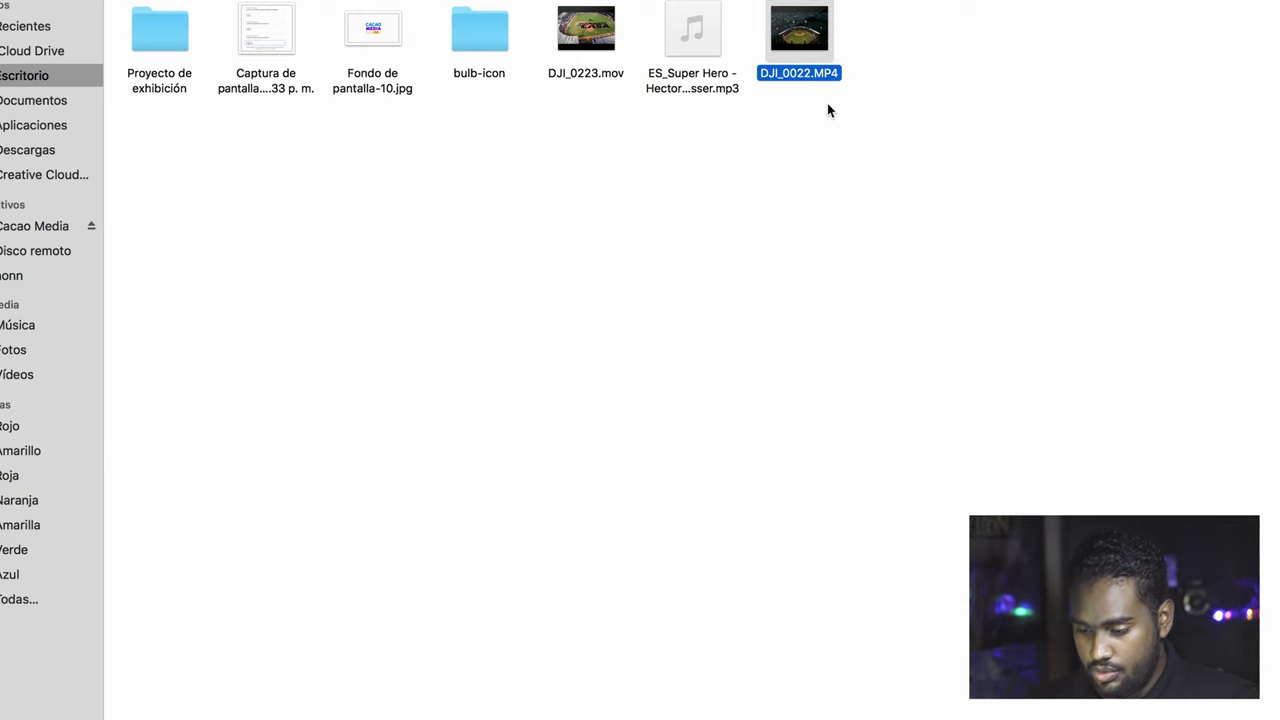
pyautogui.press('p')
pyautogui.click(799, 73)
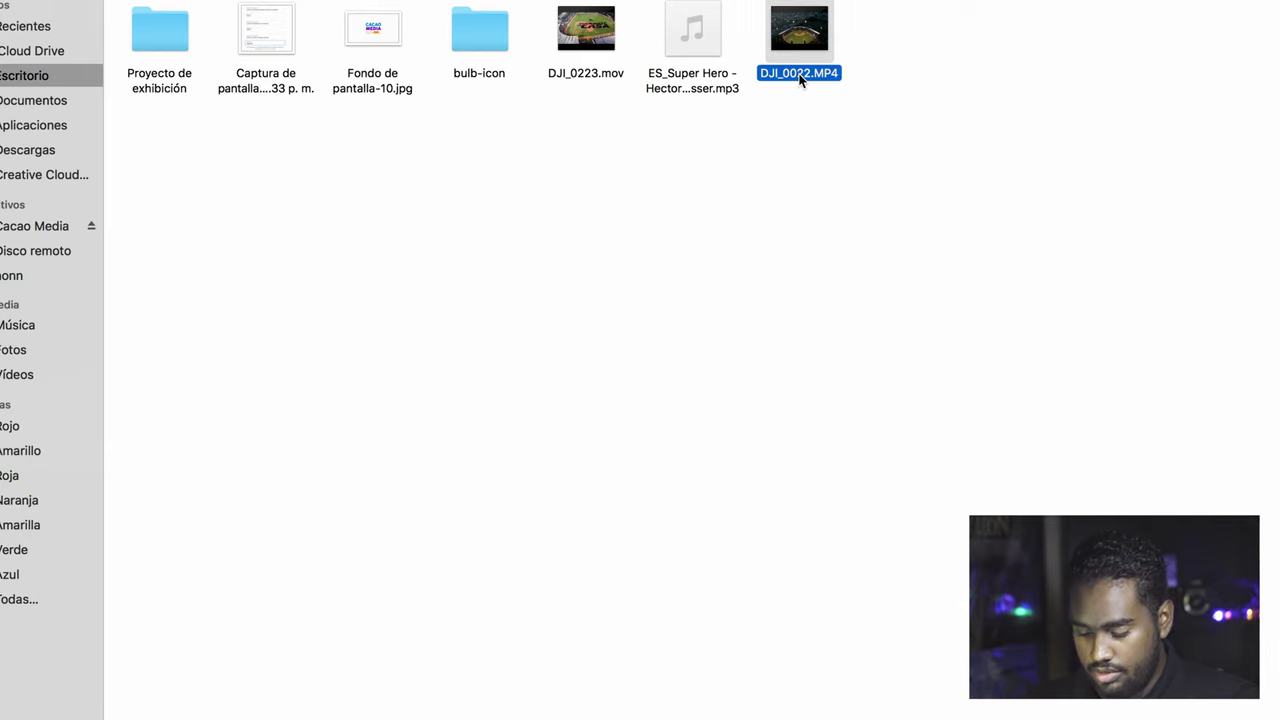
pyautogui.press('space')
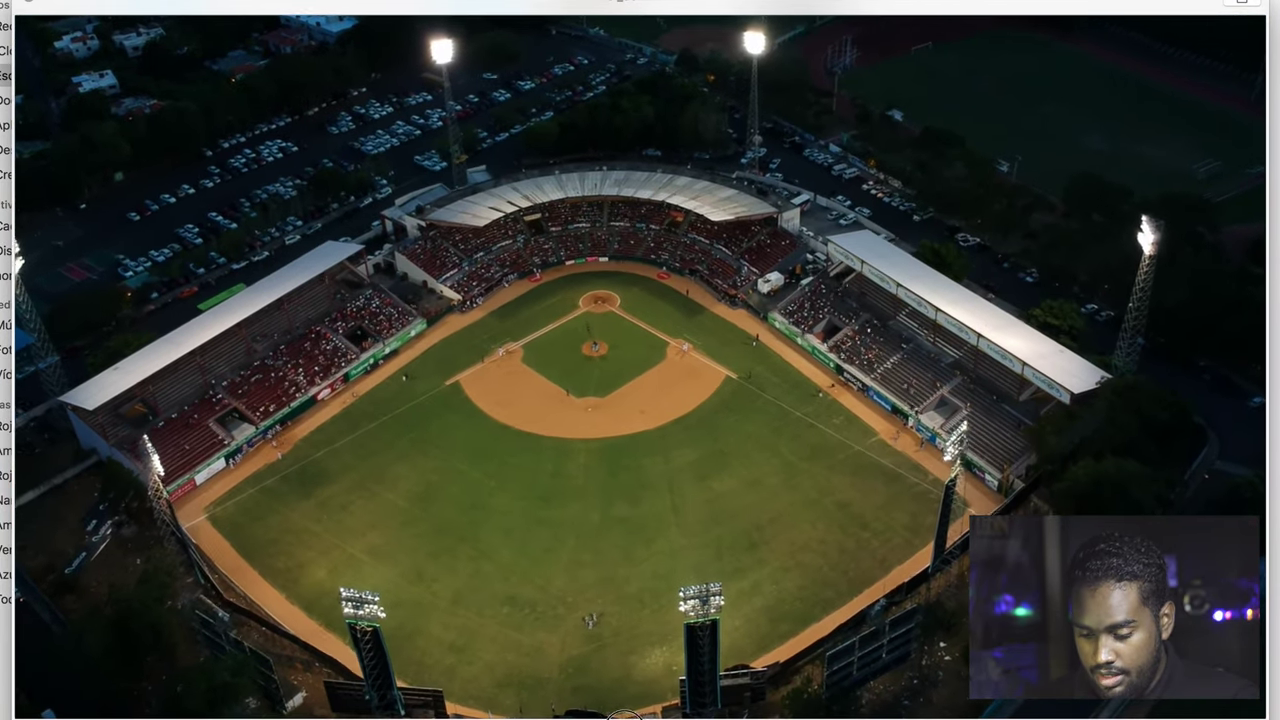
pyautogui.press('space')
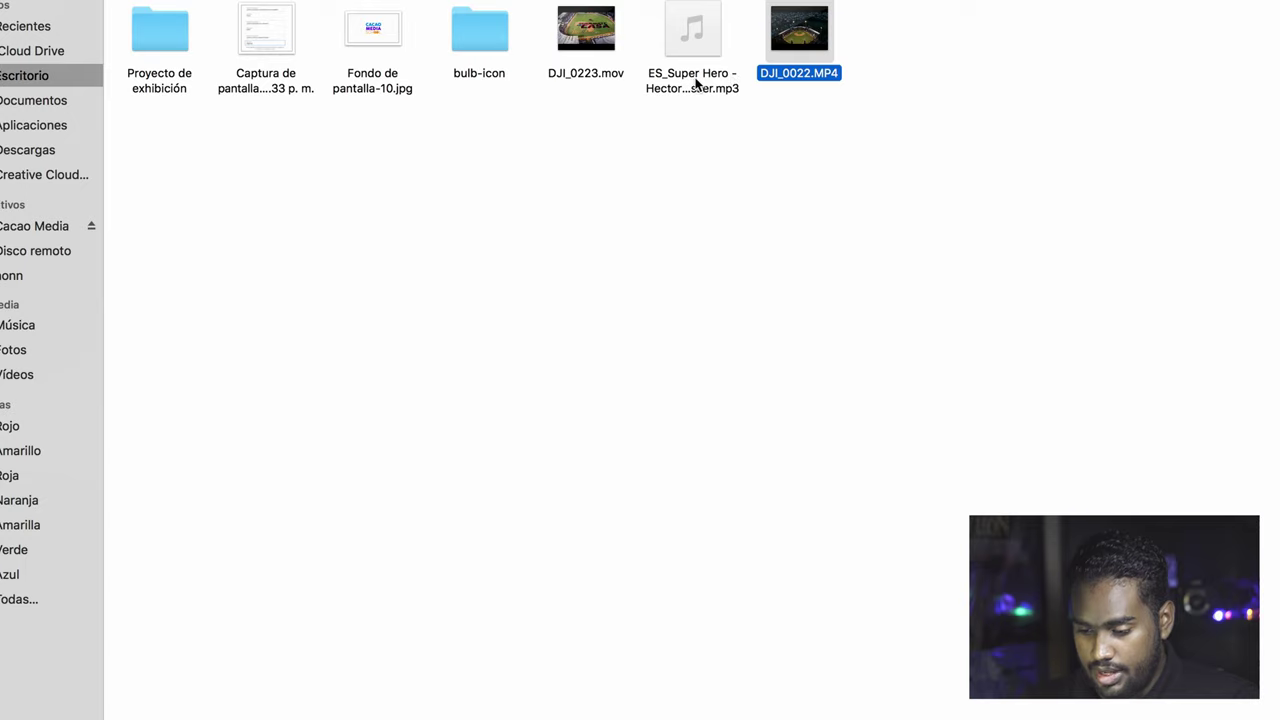
pyautogui.click(700, 82)
pyautogui.click(594, 72)
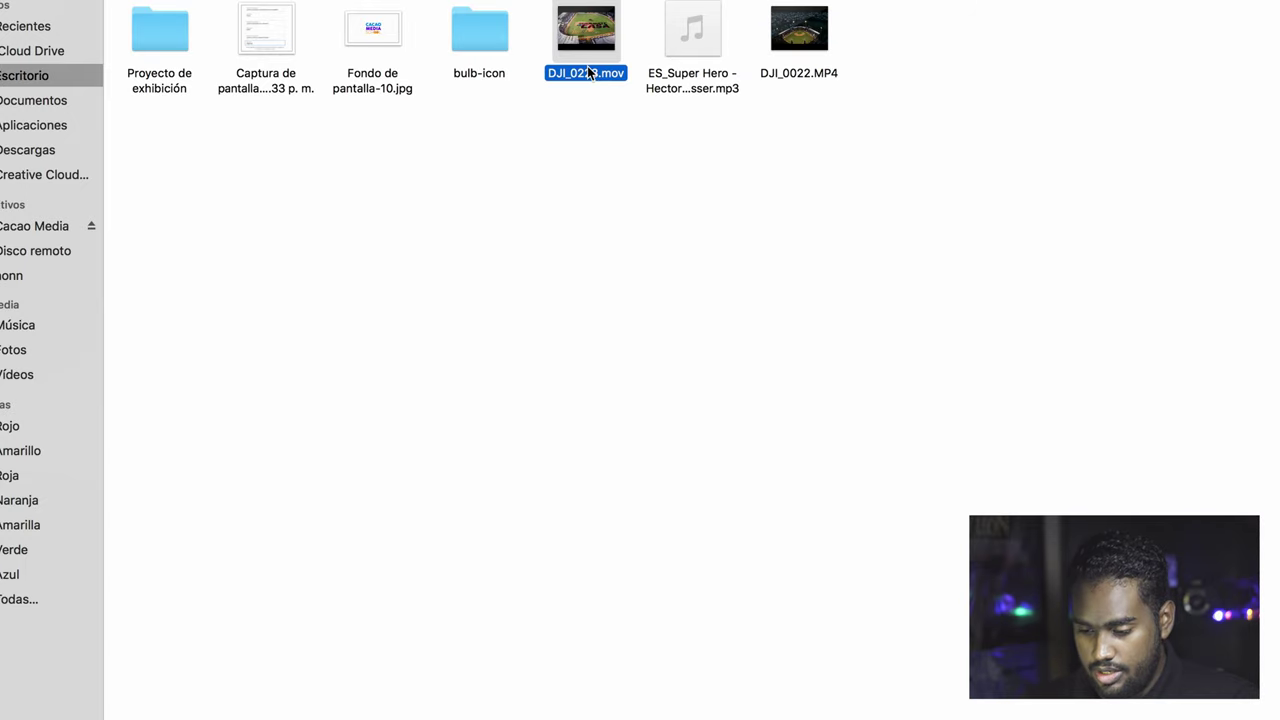
pyautogui.press('space')
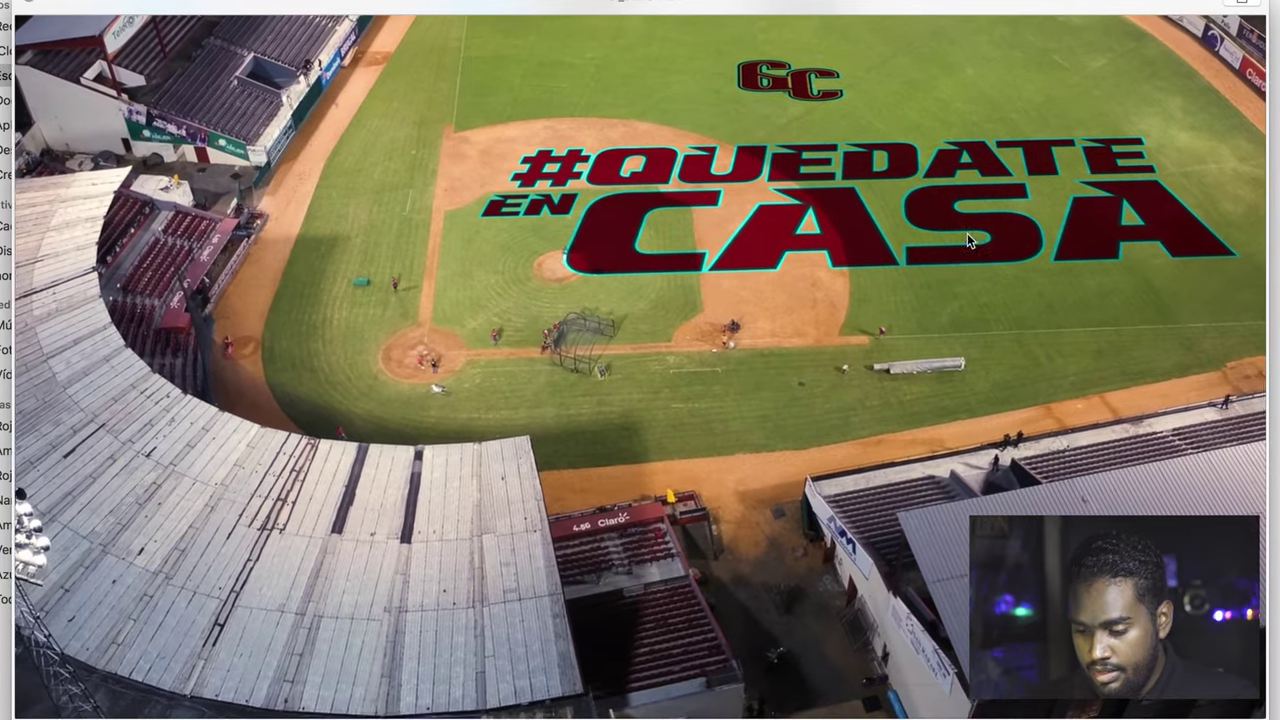
pyautogui.press('space')
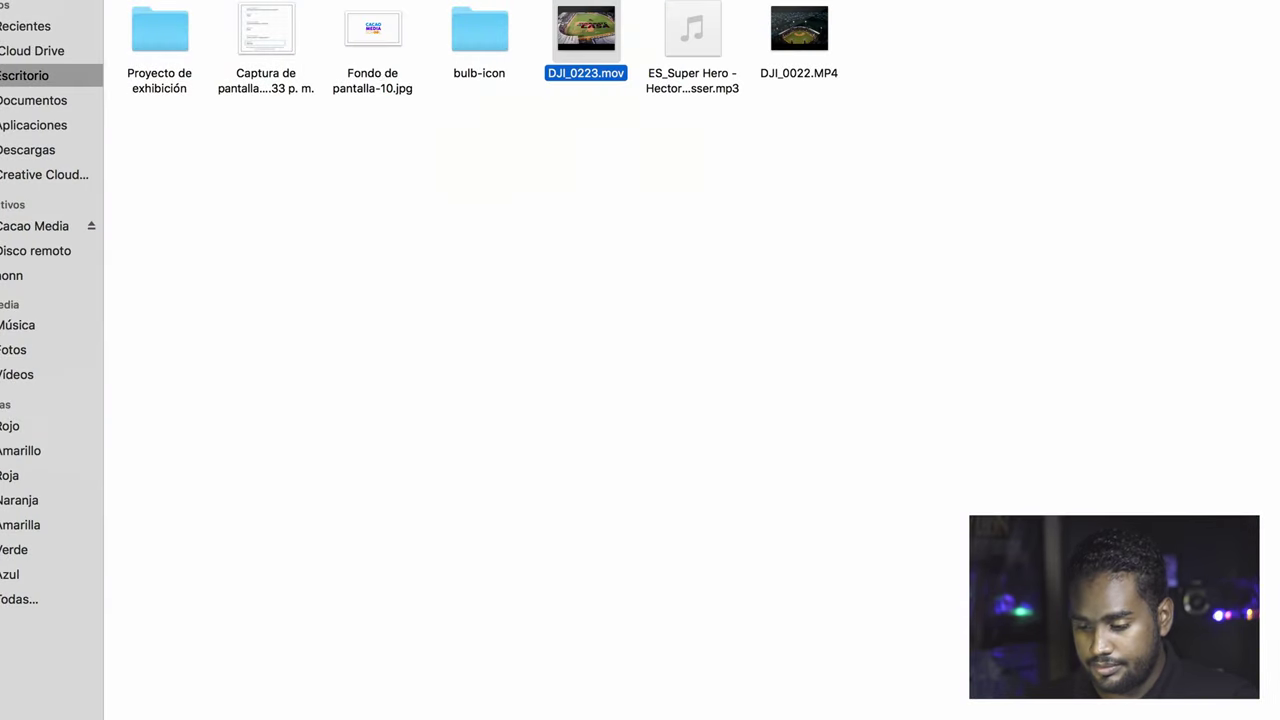
pyautogui.click(684, 92)
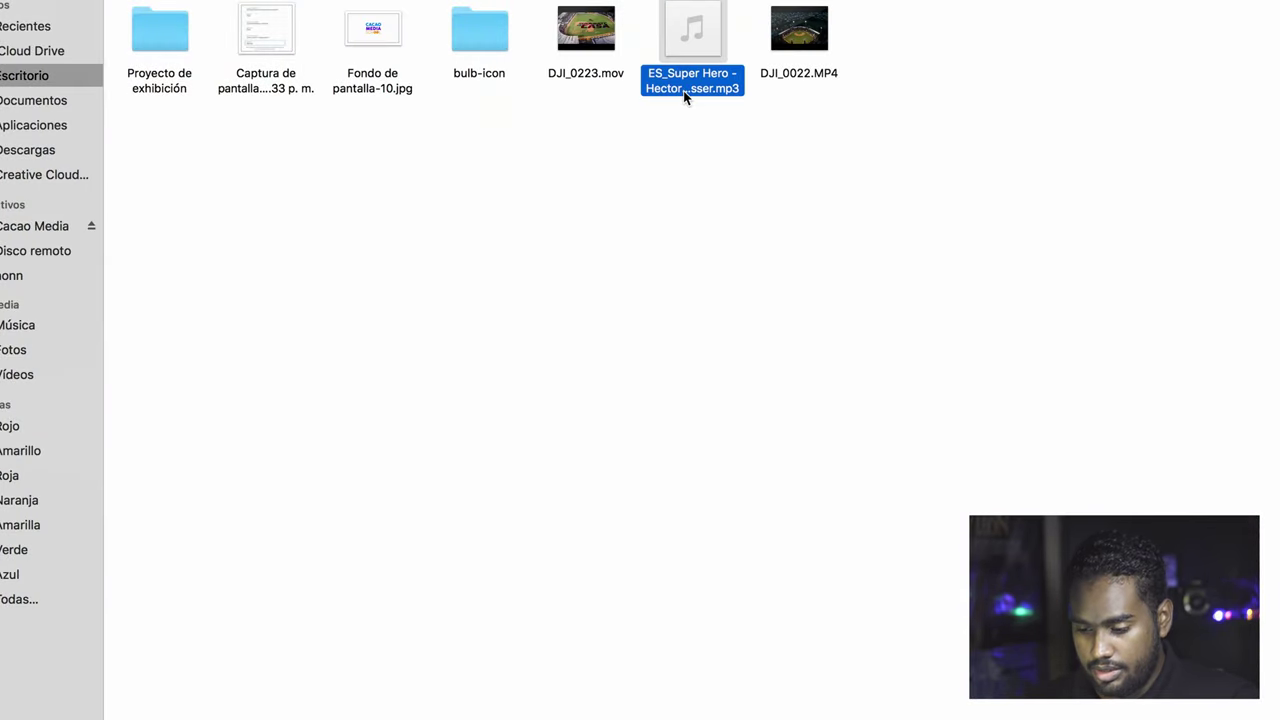
pyautogui.press('space')
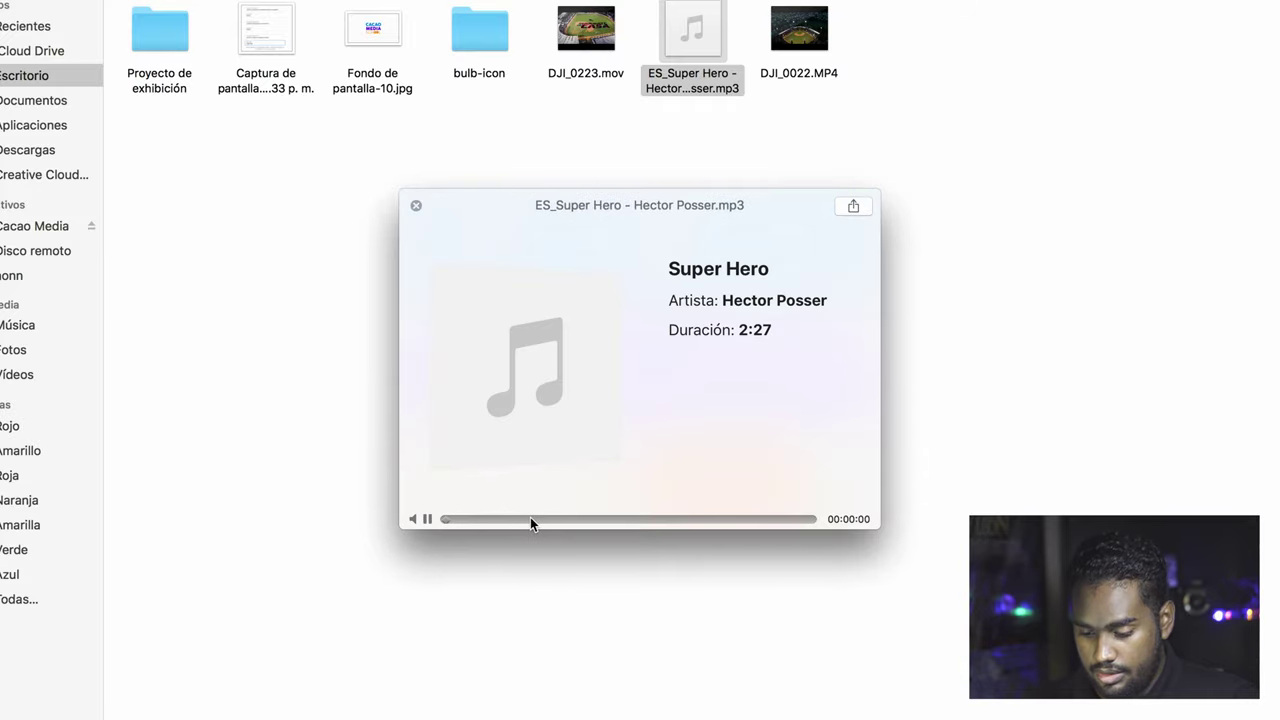
pyautogui.click(532, 519)
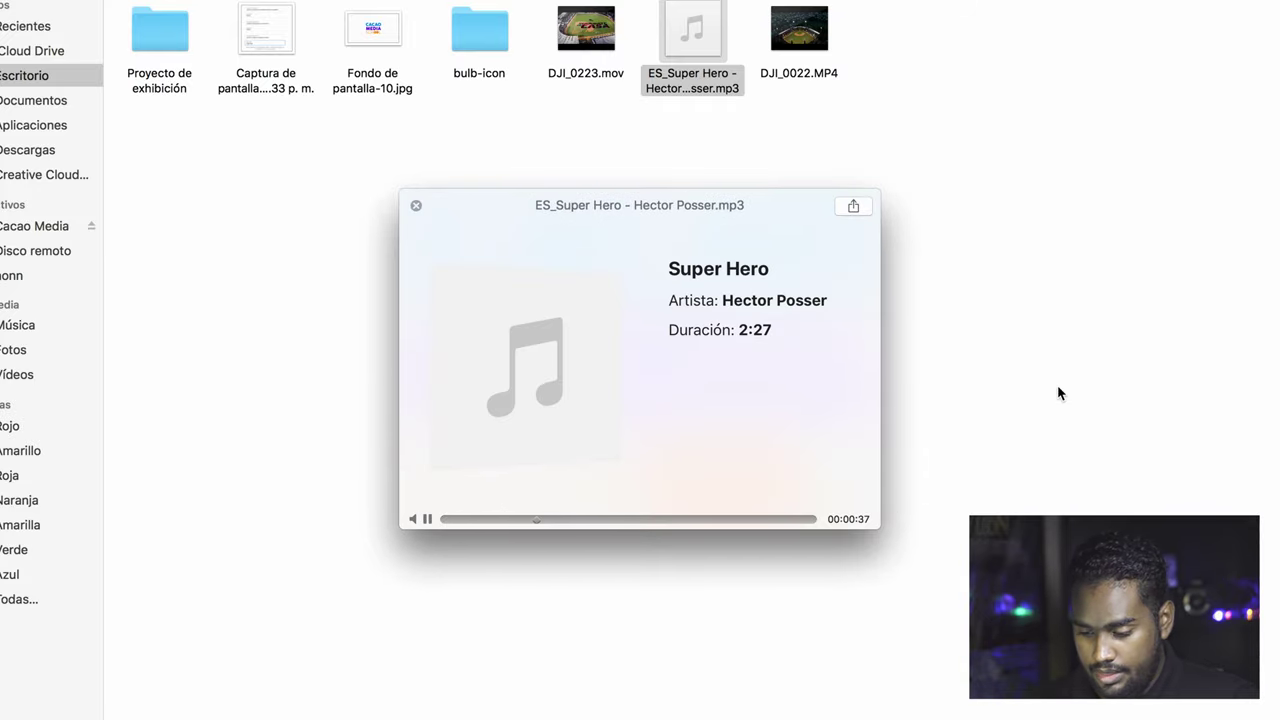
pyautogui.press('space')
# - Select DJI_0223.mov, DJI_0022.MP4 and the Super Hero mp3 together for import
pyautogui.moveTo(948, 210); pyautogui.dragTo(600, 80)
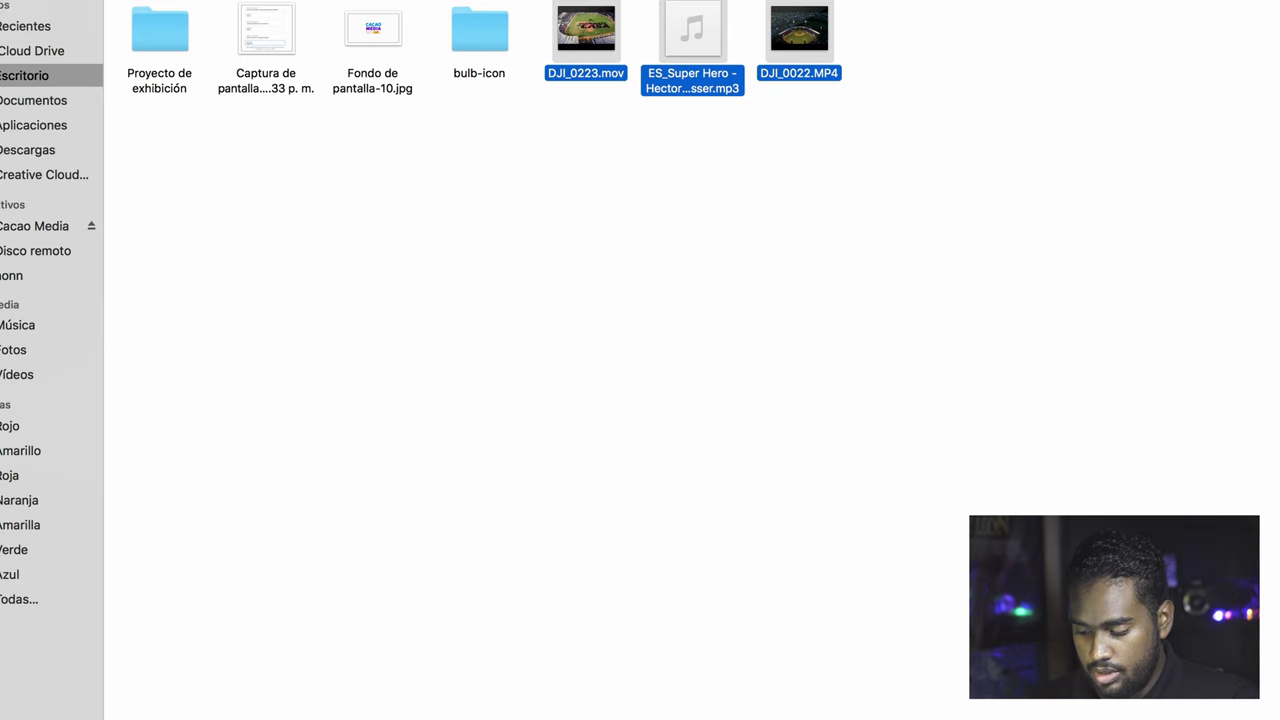
pyautogui.moveTo(915, 15); pyautogui.dragTo(820, 94)
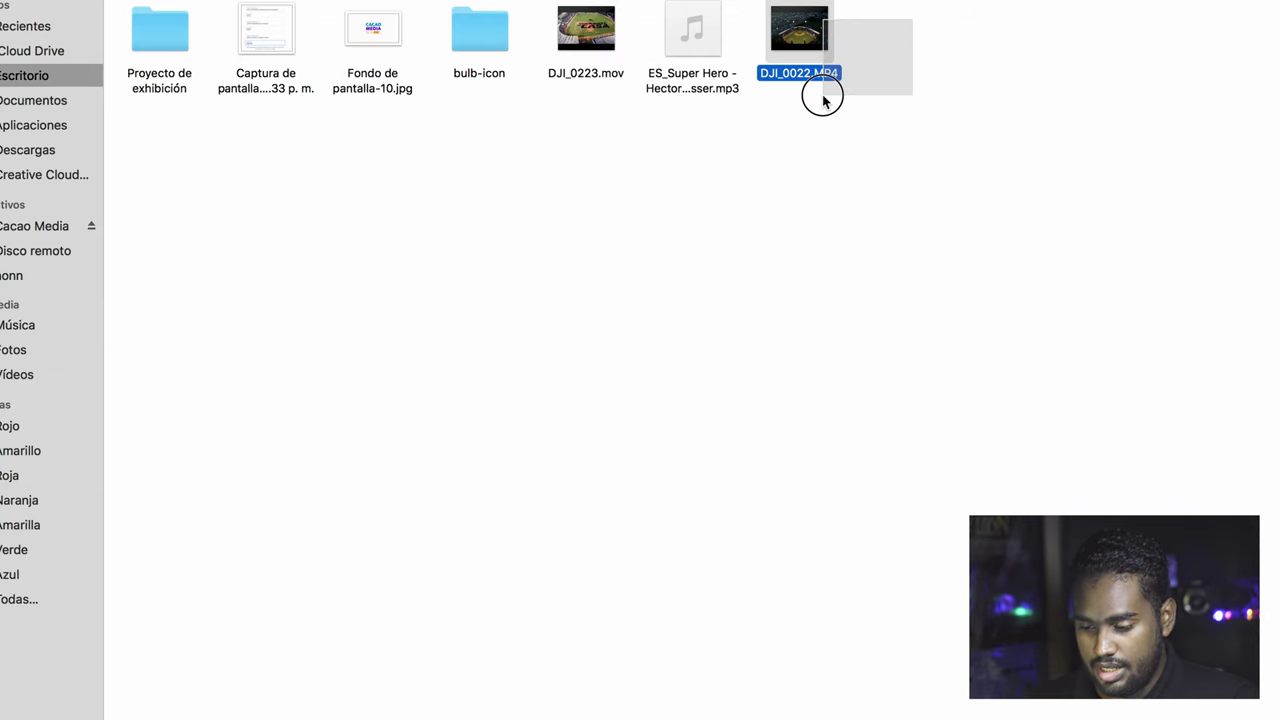
pyautogui.press('space')
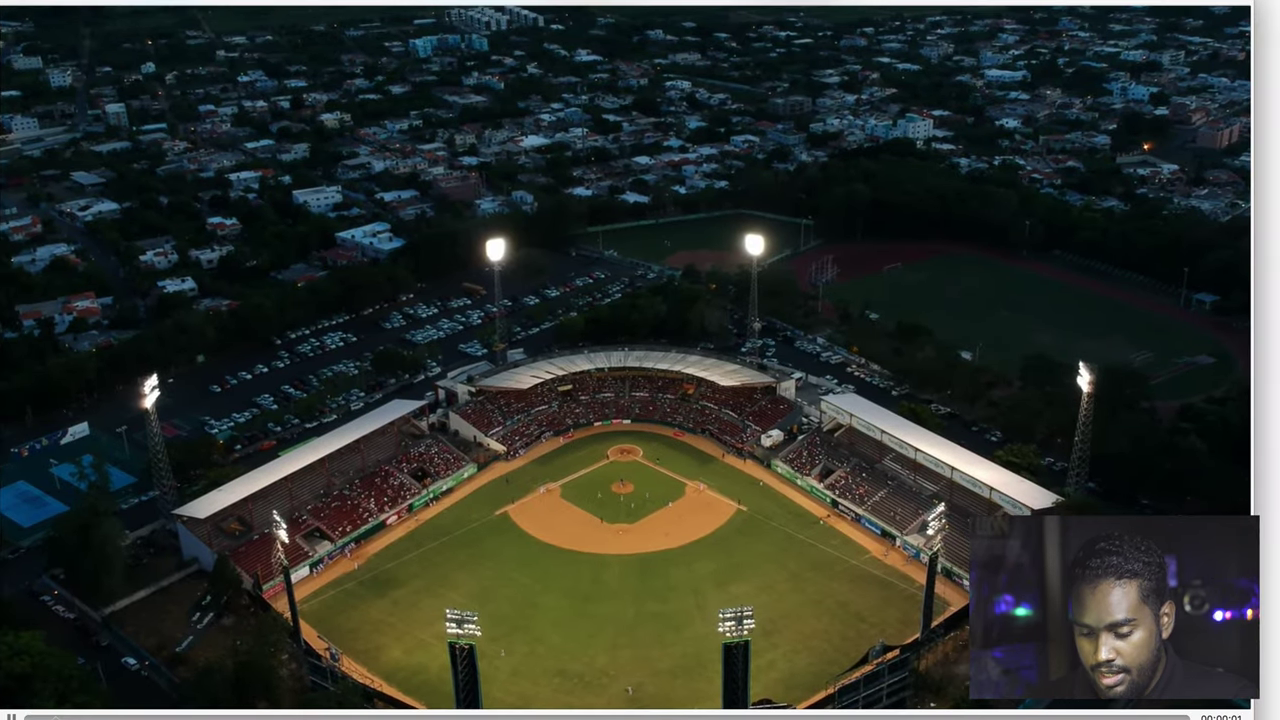
pyautogui.moveTo(362, 711)
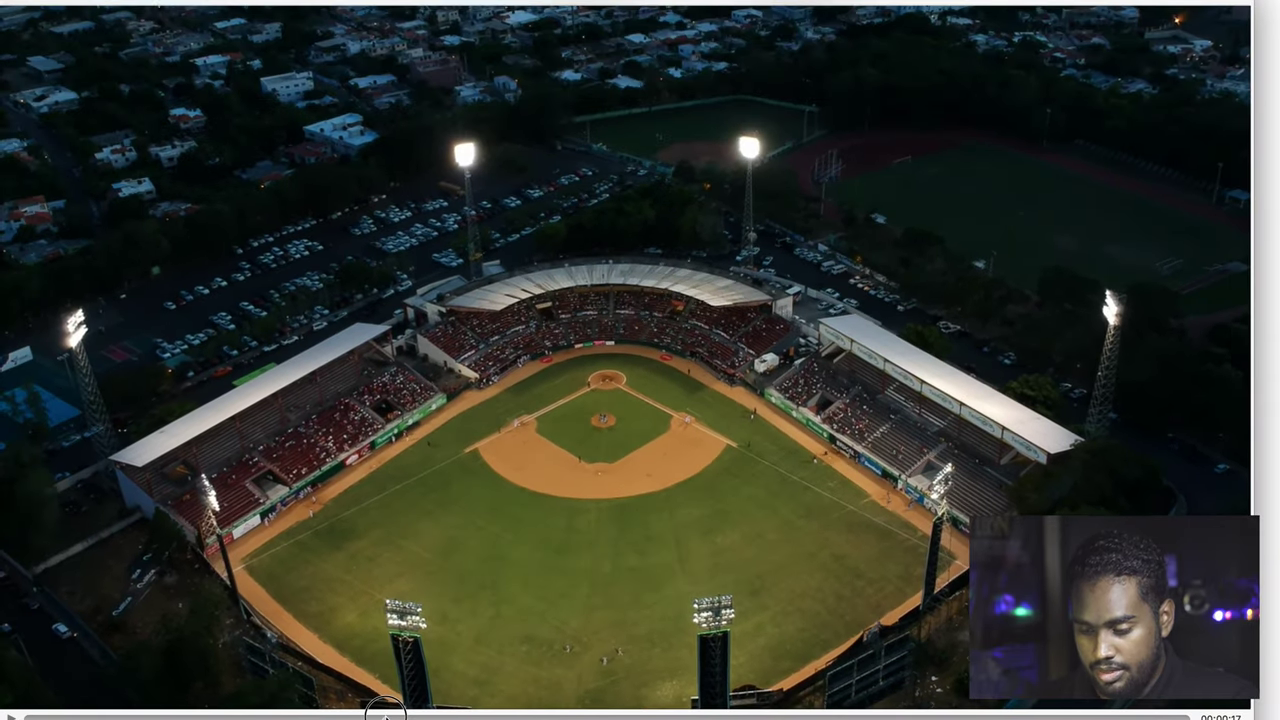
pyautogui.press('space')
pyautogui.click(610, 72)
pyautogui.press('space')
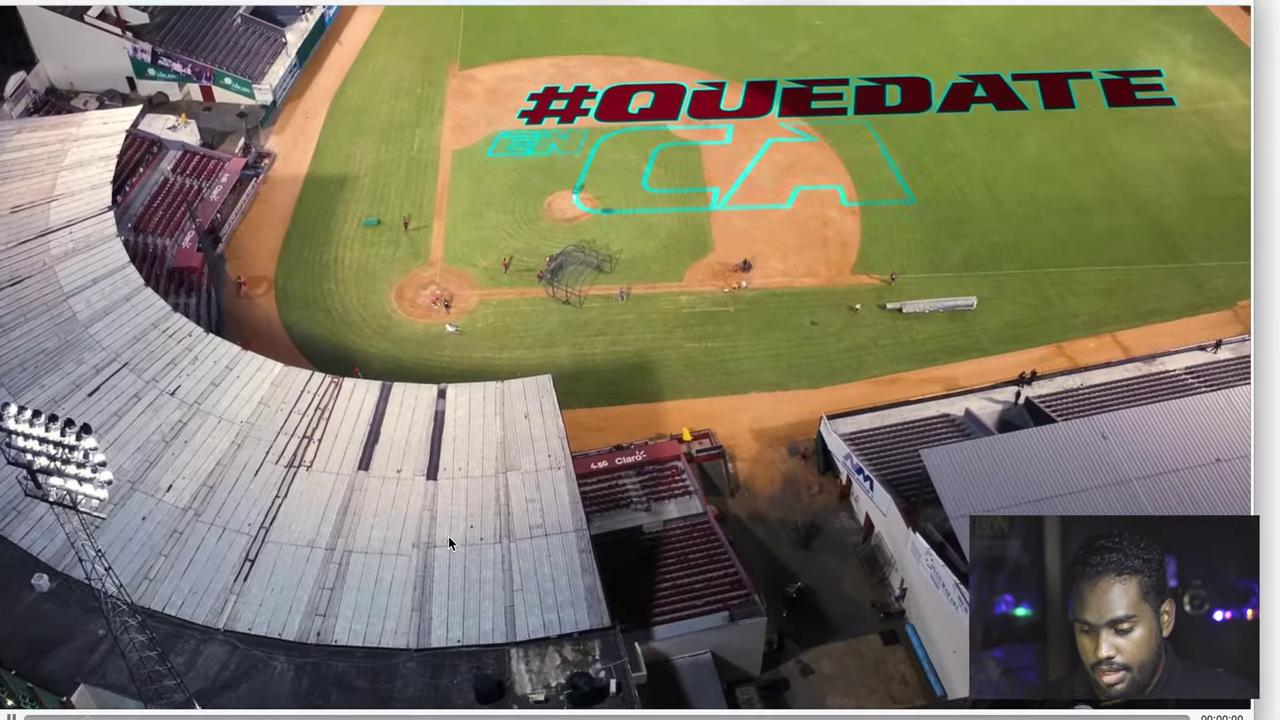
pyautogui.press('space')
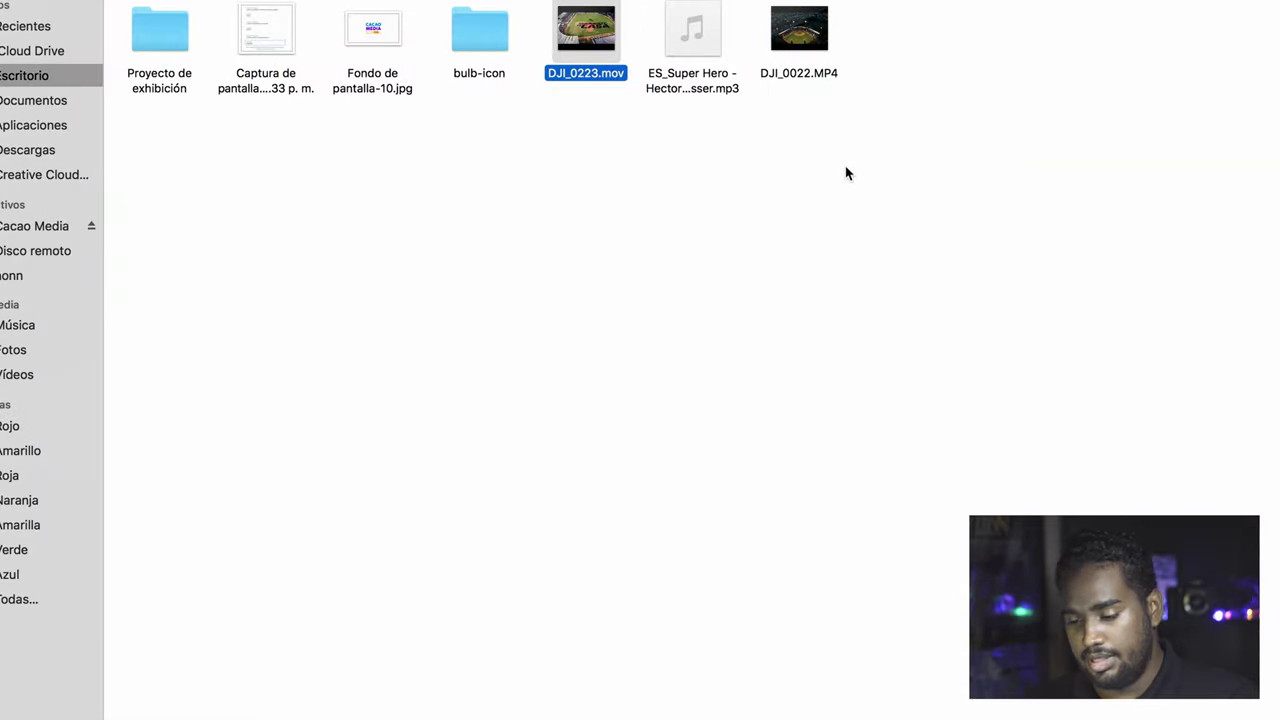
pyautogui.moveTo(846, 168); pyautogui.dragTo(597, 66)
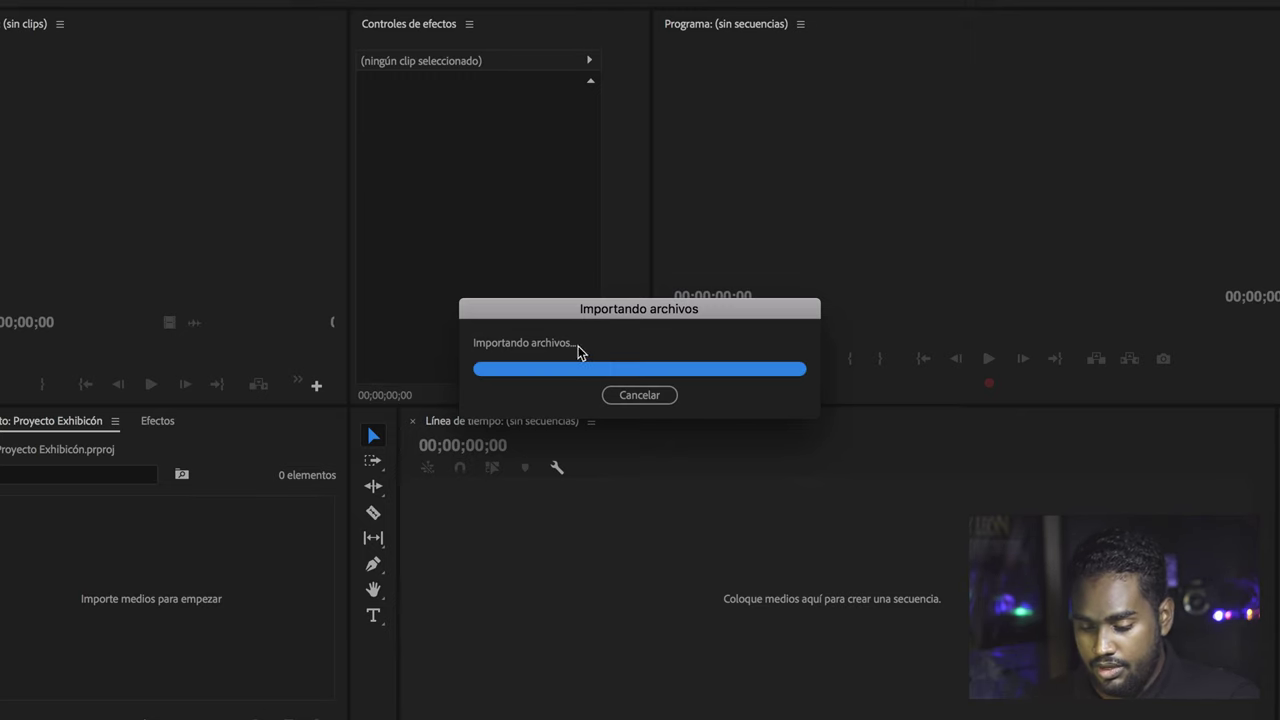
pyautogui.click(253, 630)
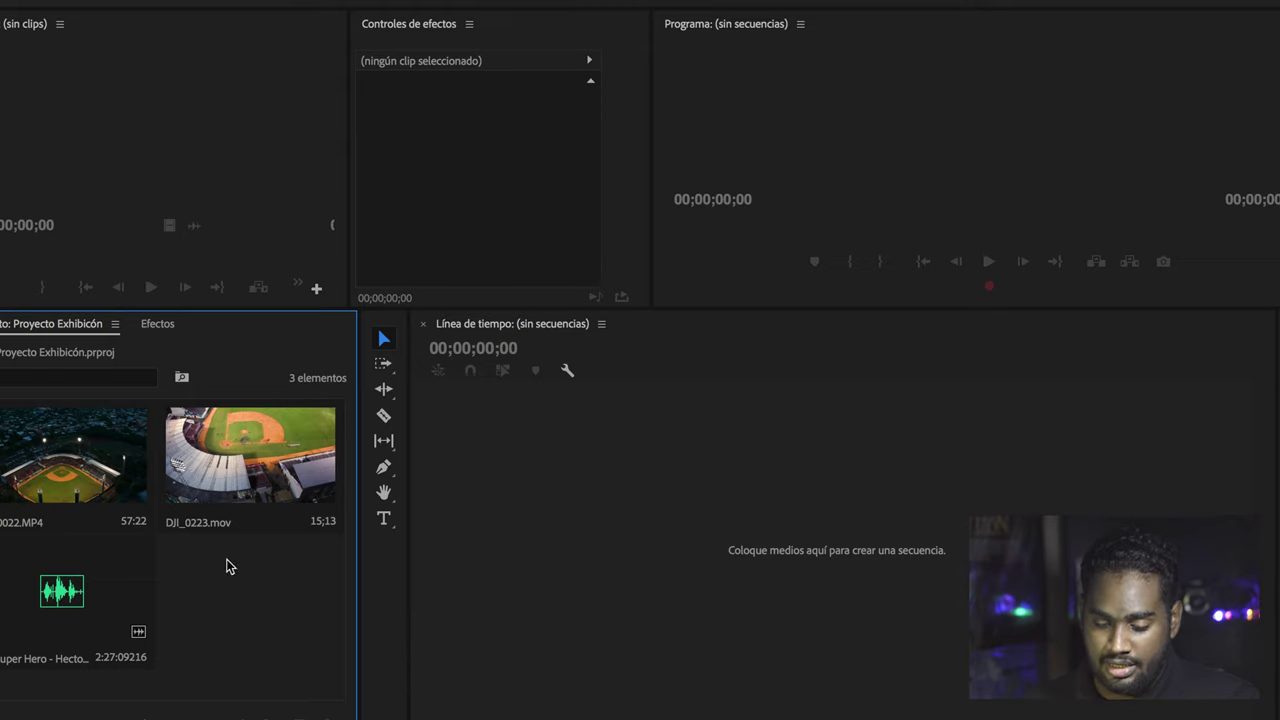
pyautogui.click(80, 459)
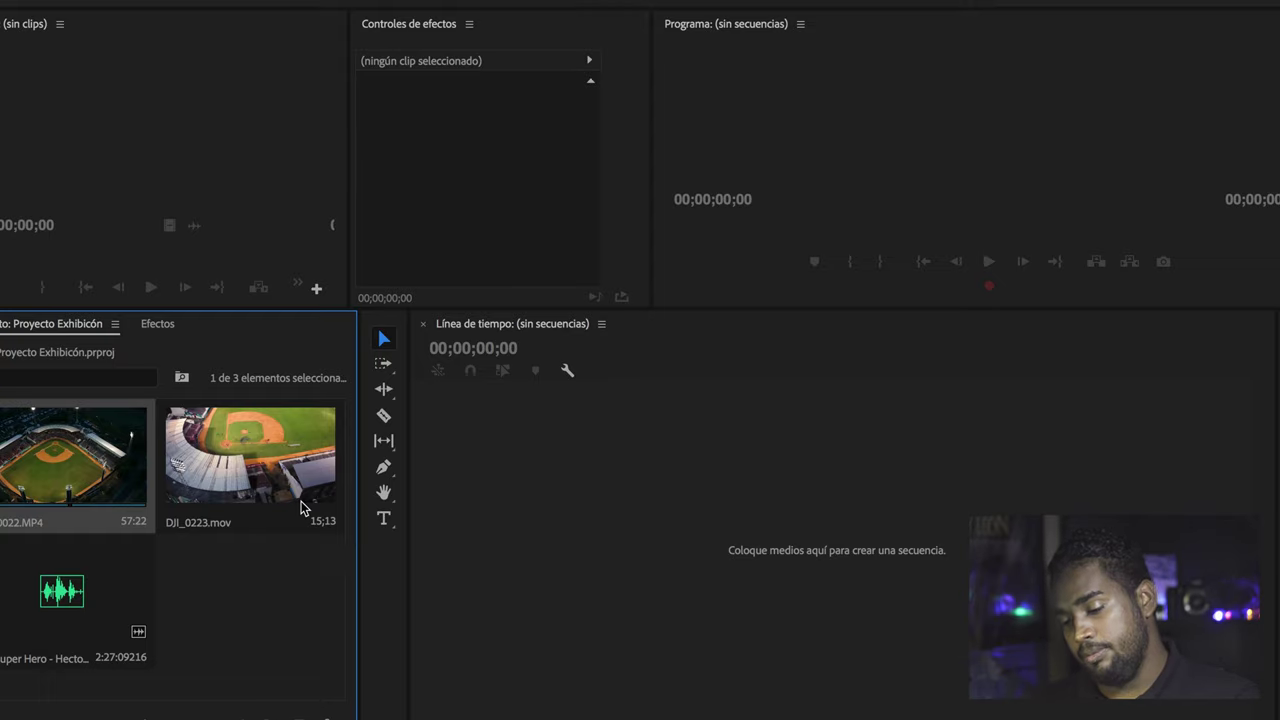
pyautogui.click(266, 625)
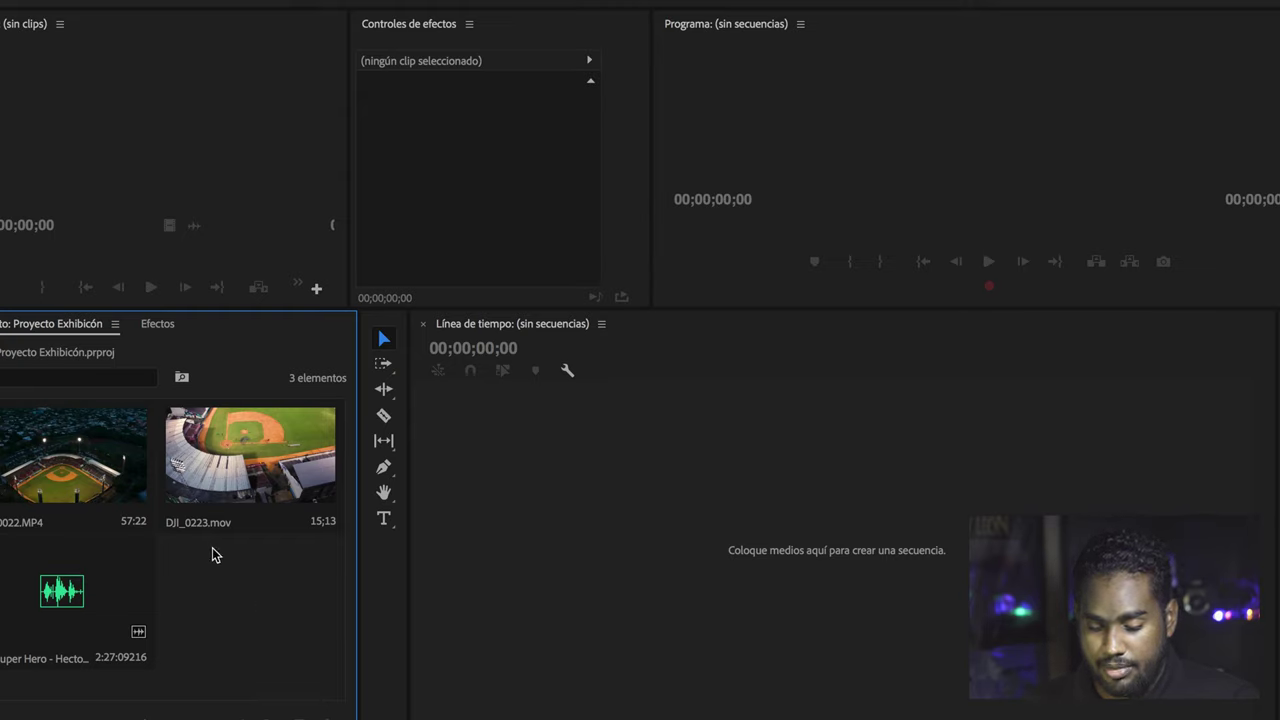
pyautogui.moveTo(40, 437); pyautogui.dragTo(92, 500)
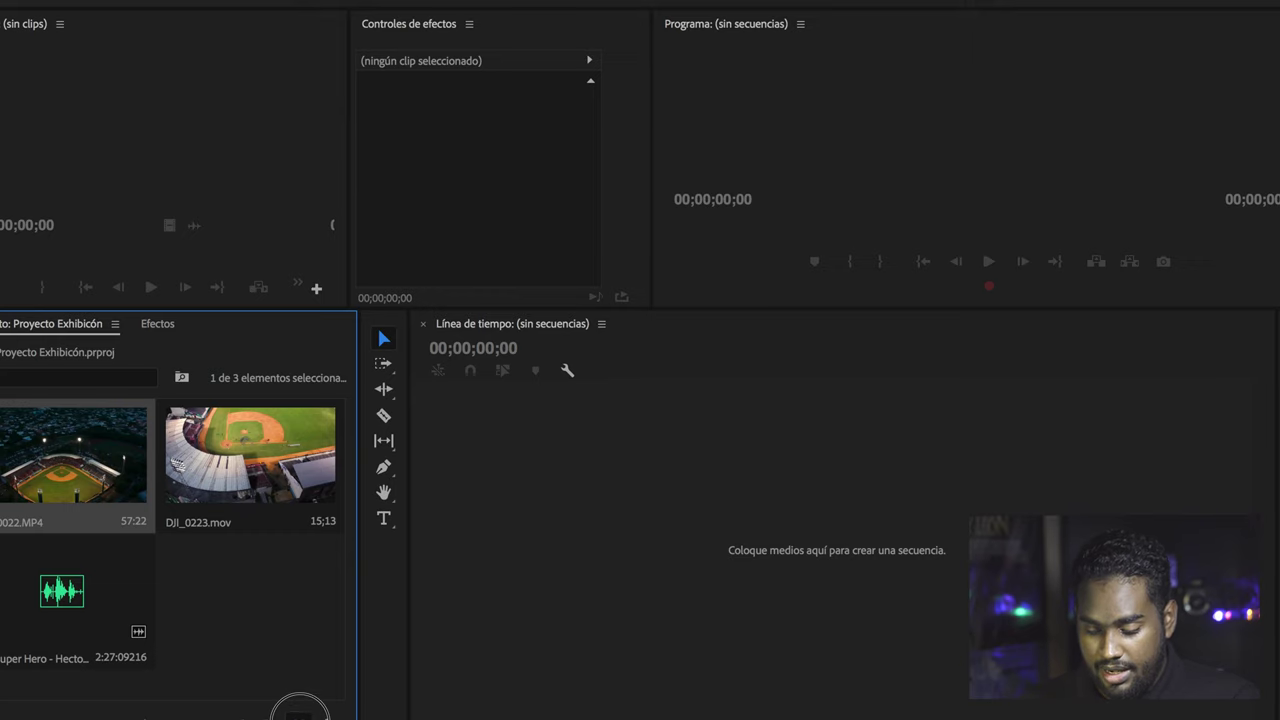
# - Create a new sequence from DJI_0022.MP4 and scrub the playhead to 00:00:28:02
pyautogui.click(300, 712)
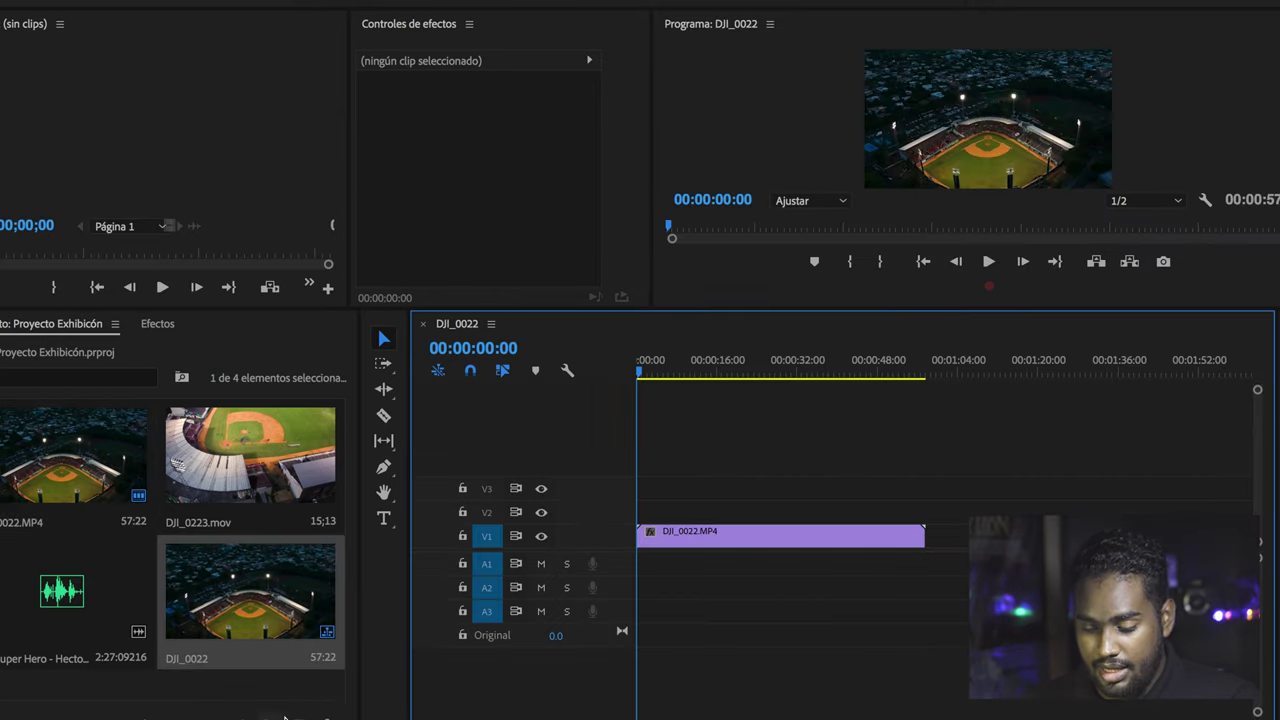
pyautogui.moveTo(706, 362); pyautogui.dragTo(746, 370)
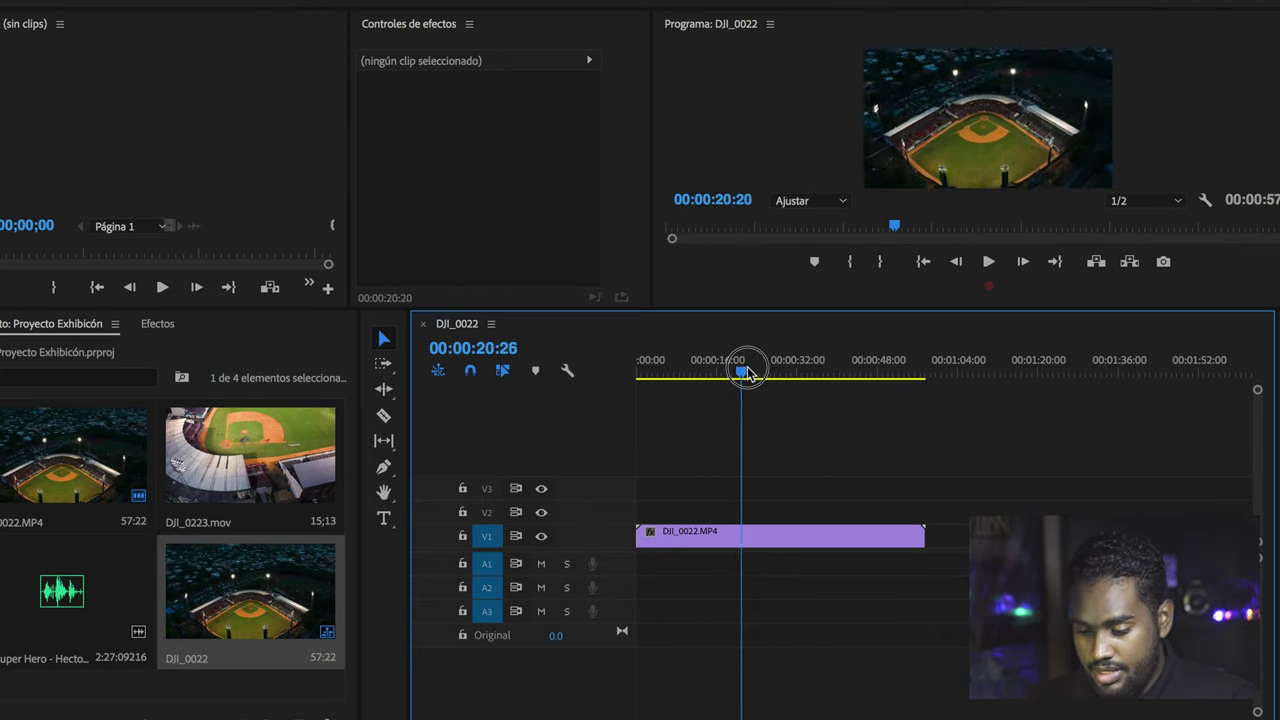
pyautogui.moveTo(746, 370); pyautogui.dragTo(777, 370)
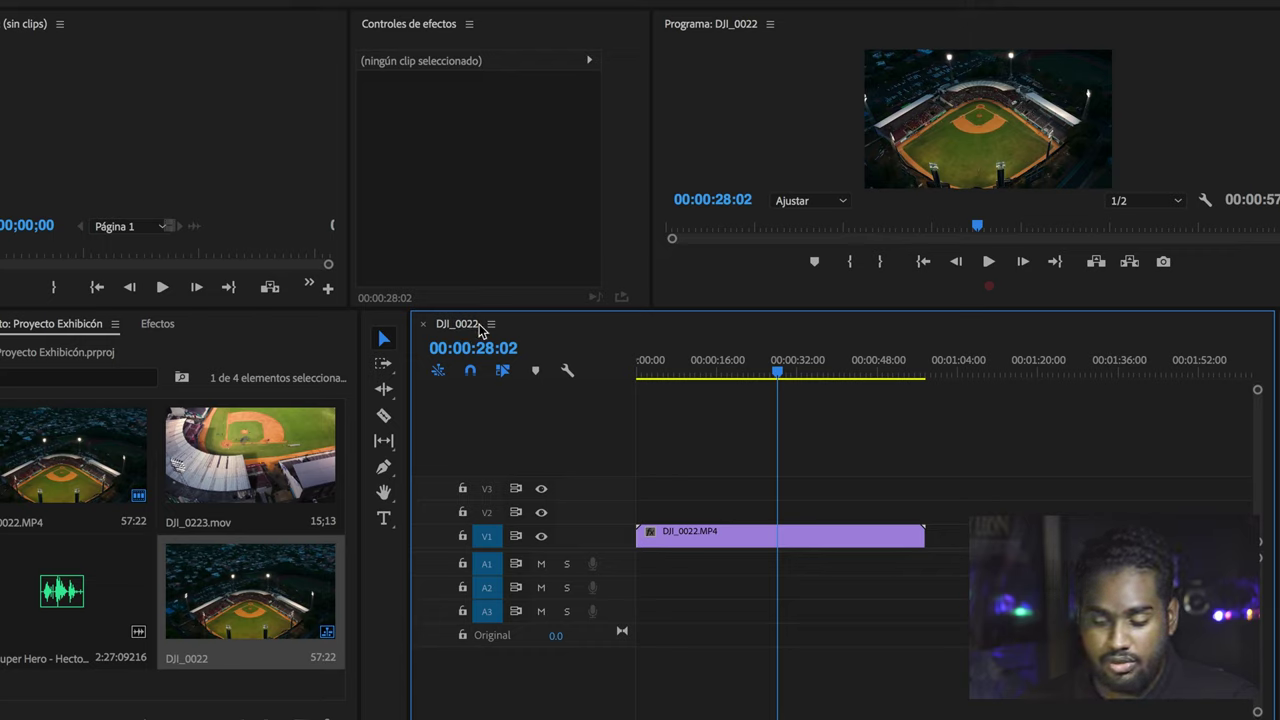
# - Widen the Project panel so all four items fit in one row
pyautogui.click(84, 448)
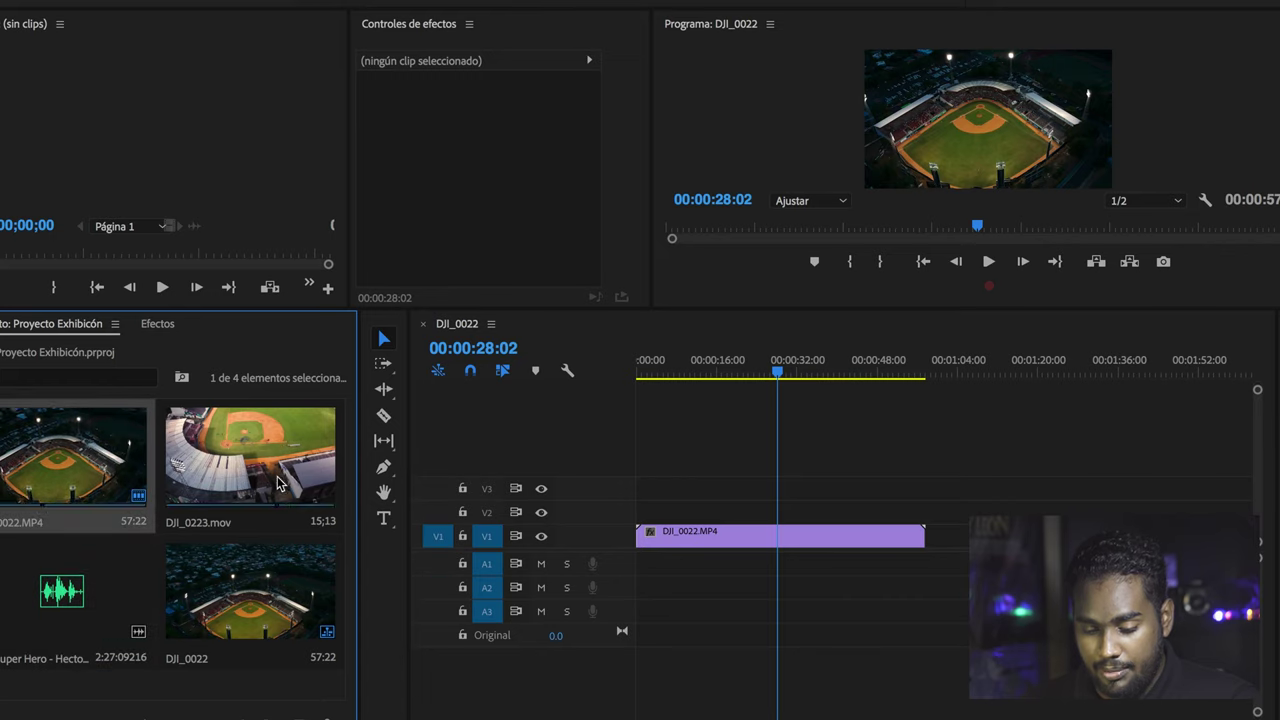
pyautogui.click(248, 595)
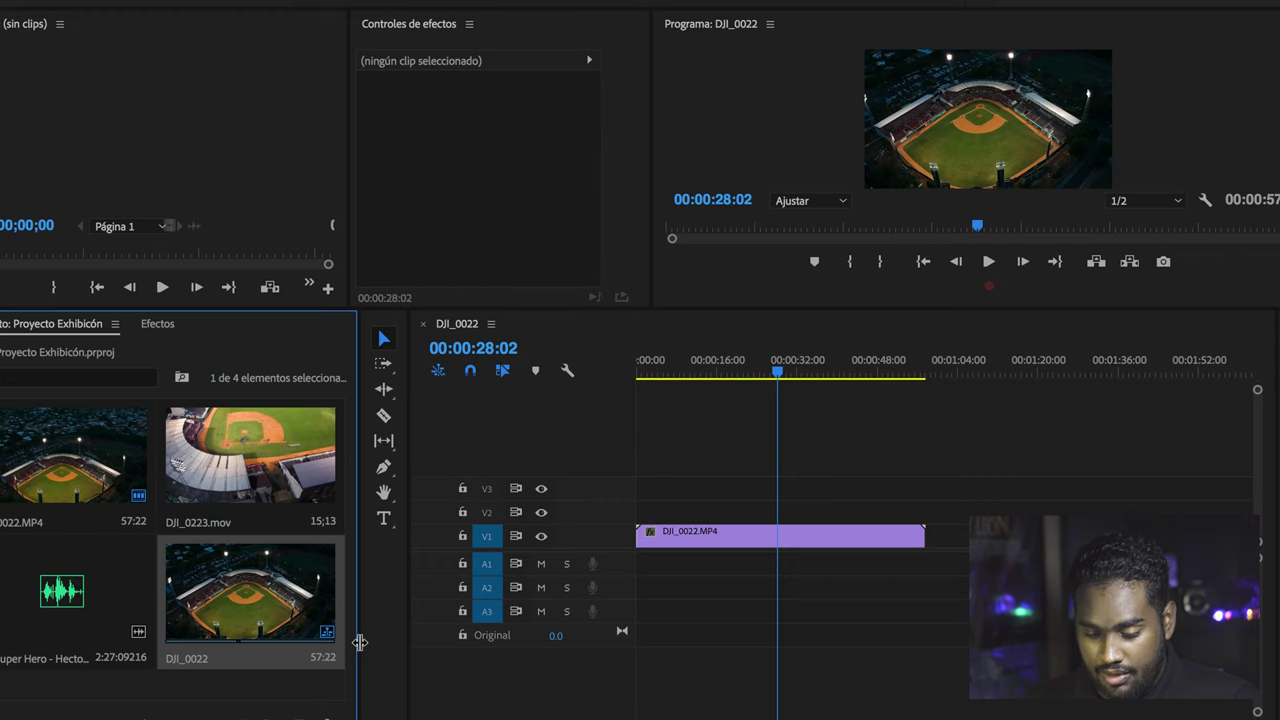
pyautogui.moveTo(359, 642); pyautogui.dragTo(543, 642)
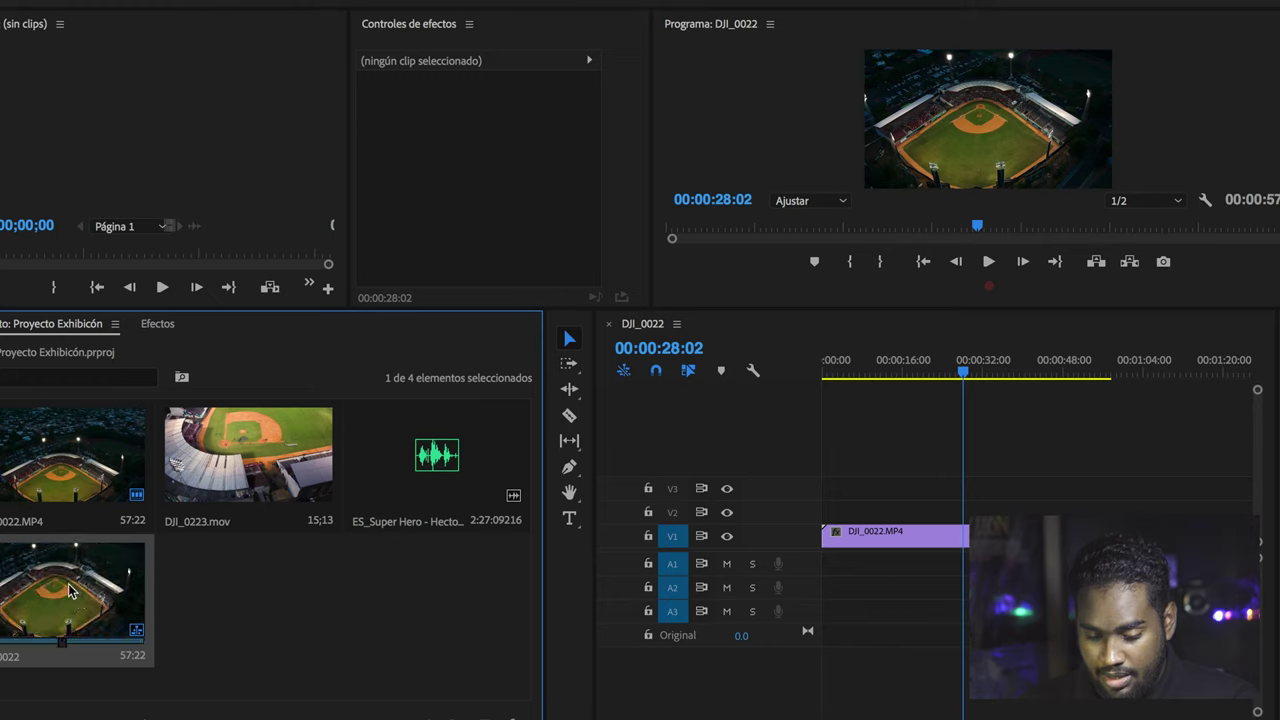
pyautogui.click(172, 597)
# - Rename the DJI_0022 sequence via Cambiar nombre to 'Proyecto de exibicion'
pyautogui.click(90, 588)
pyautogui.rightClick(88, 580)
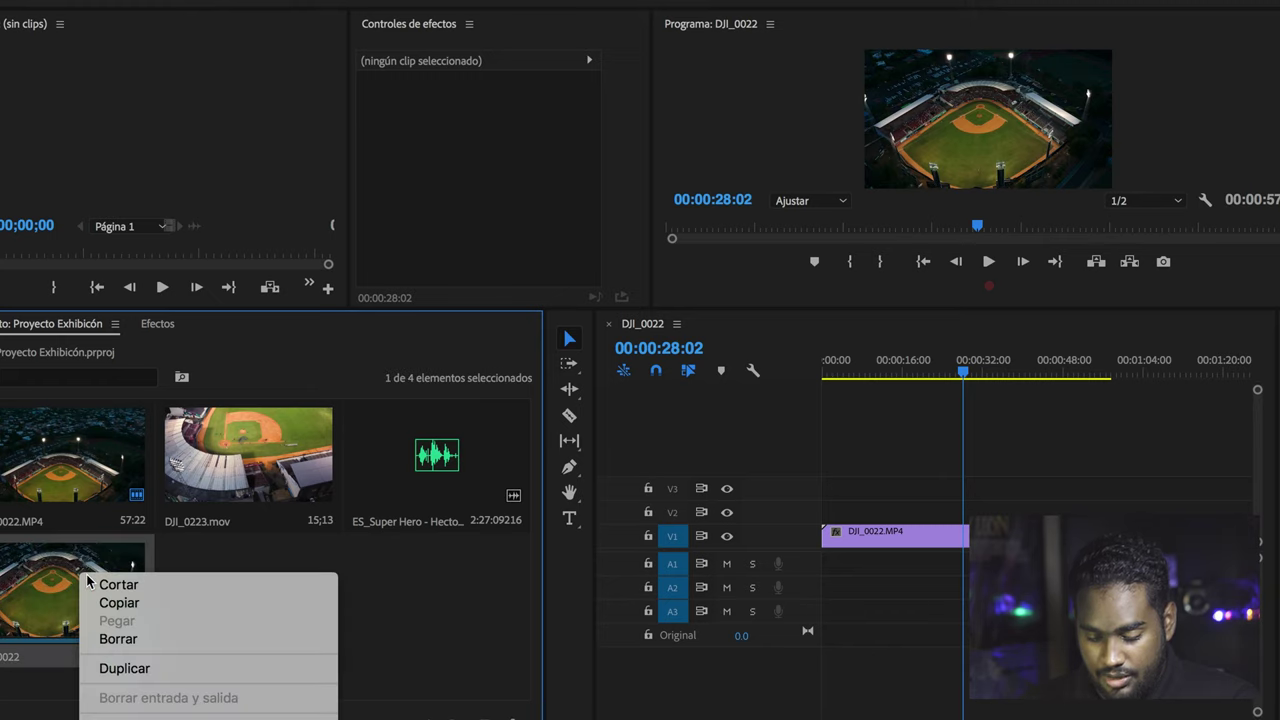
pyautogui.scroll(-5, 151, 651)
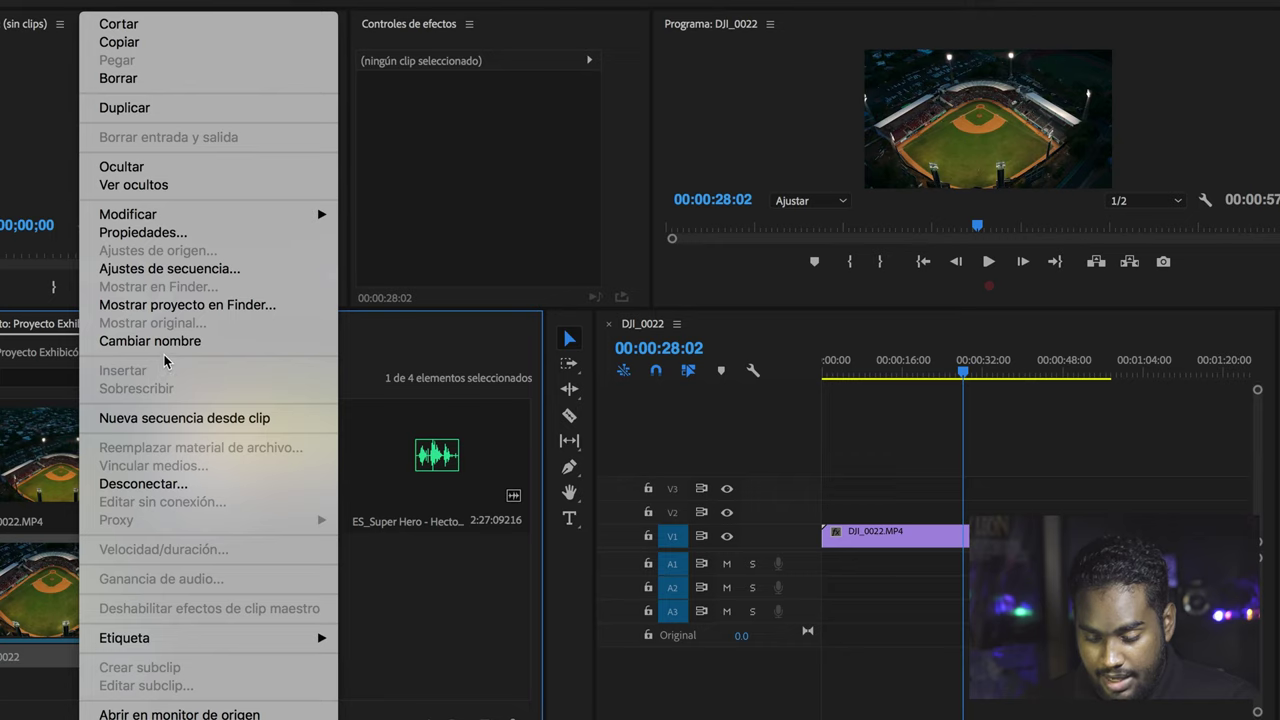
pyautogui.click(196, 344)
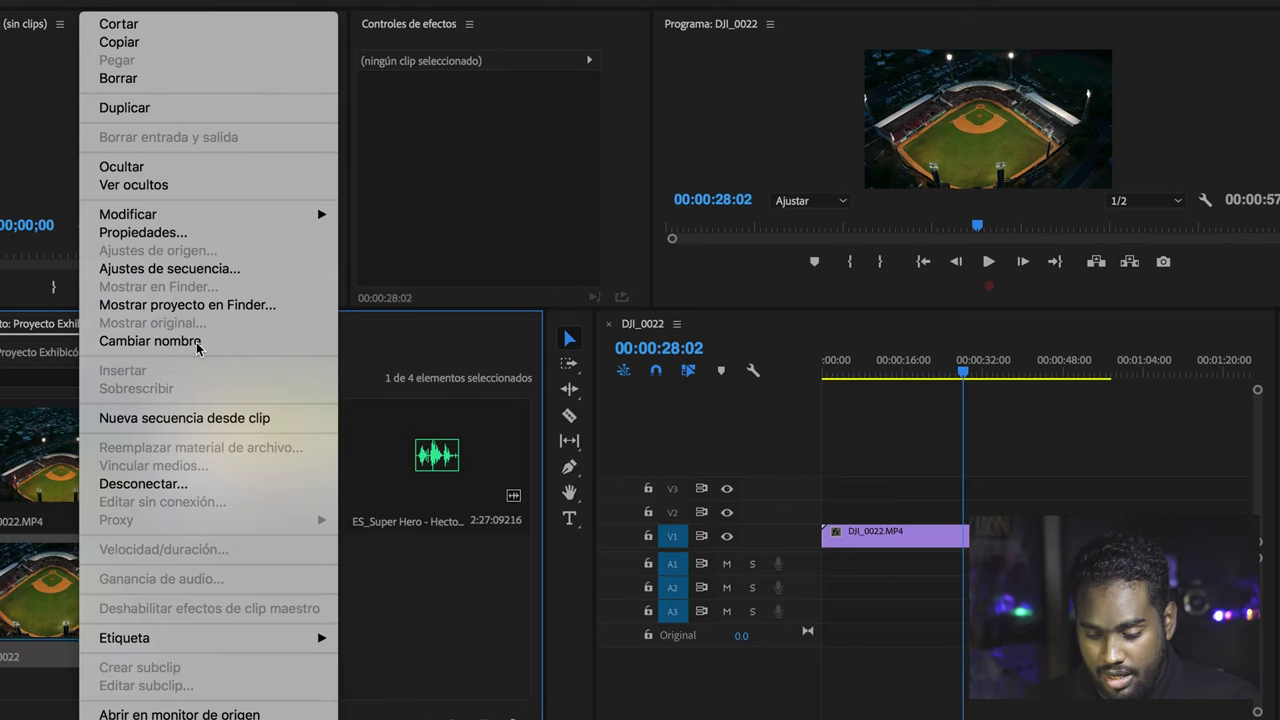
pyautogui.press('BackSpace')
pyautogui.write('ecto de ex')
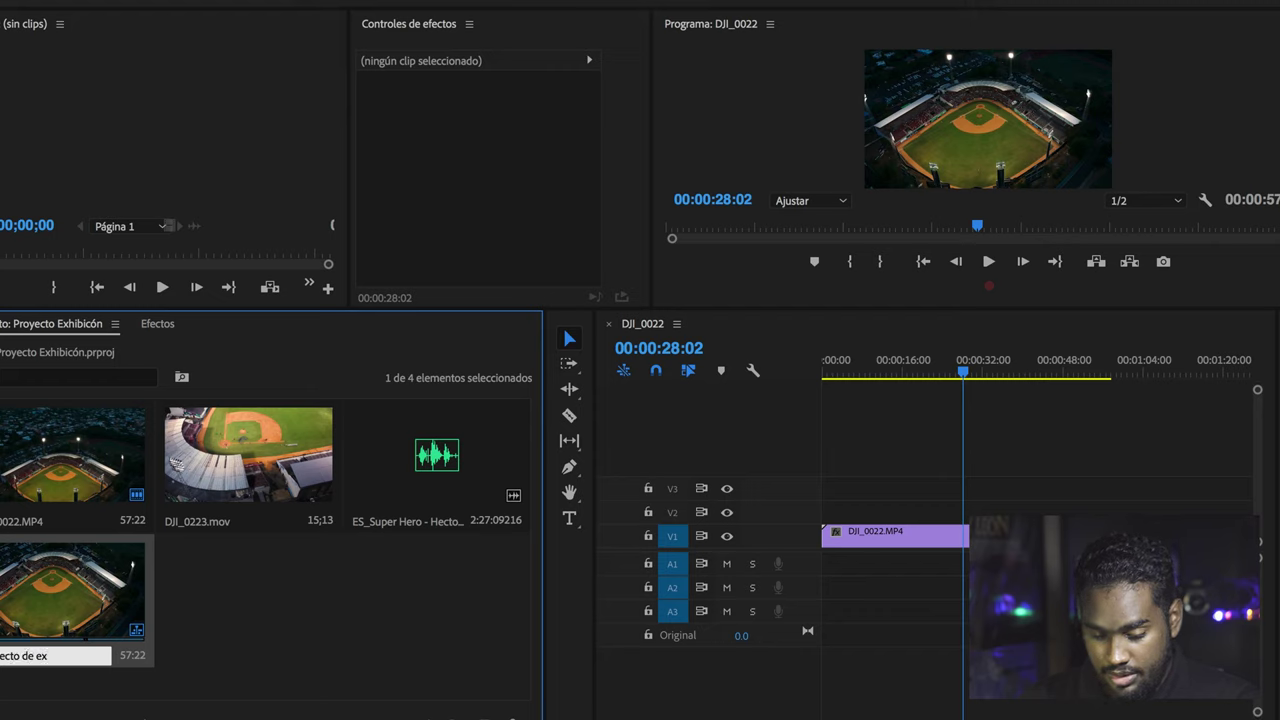
pyautogui.write('ibicion')
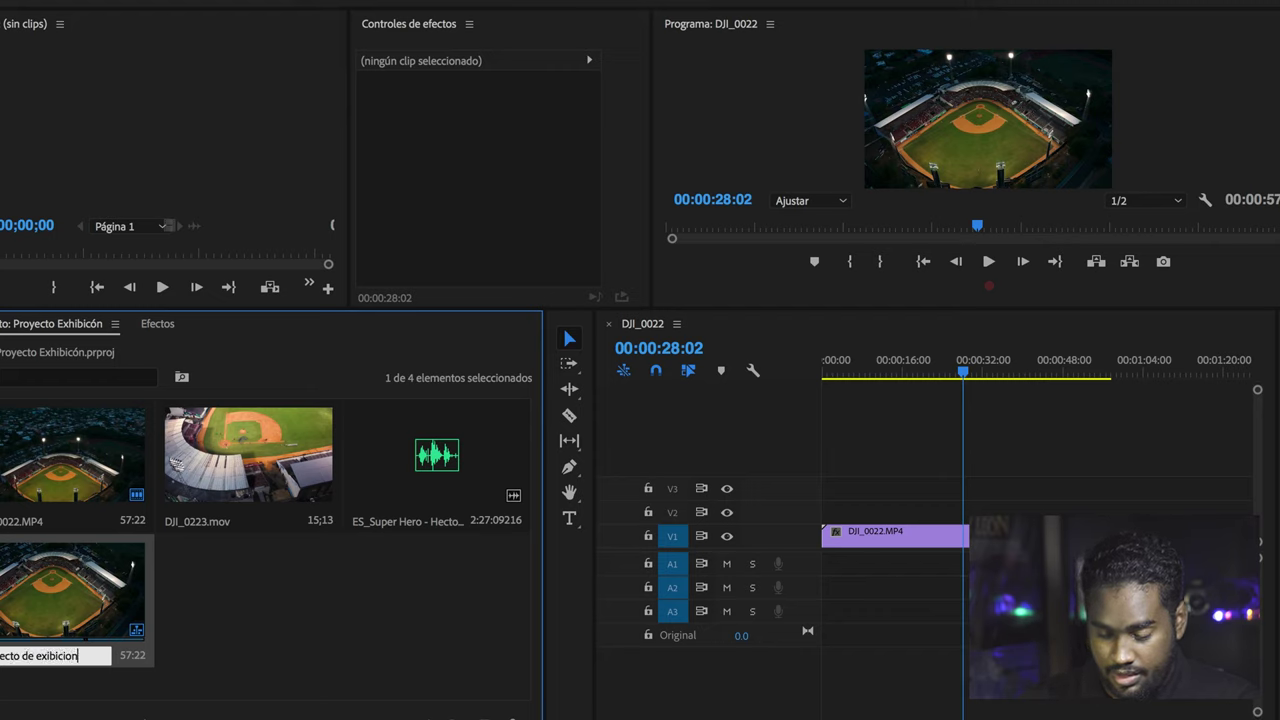
pyautogui.press('Return')
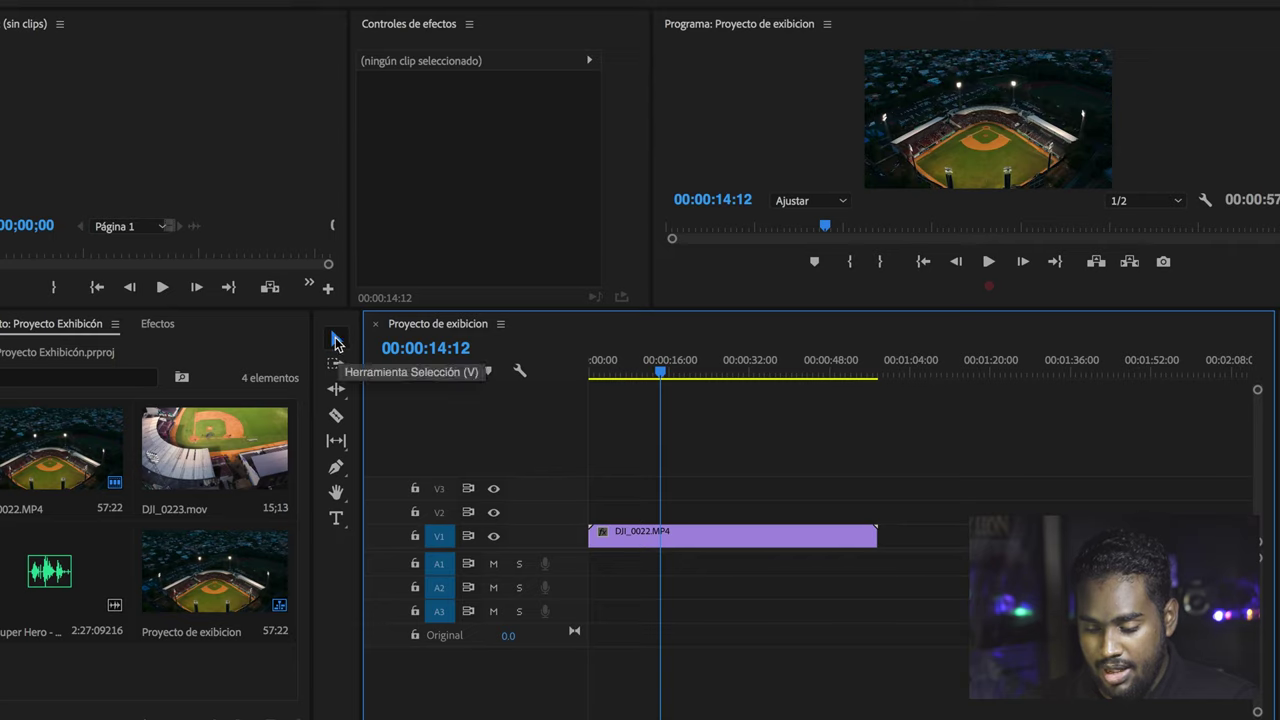
# - Try moving the DJI_0022.MP4 clip with the Selection and Track Select Forward tools
pyautogui.click(336, 341)
pyautogui.click(711, 536)
pyautogui.moveTo(671, 537)
pyautogui.mouseDown()
pyautogui.moveTo(963, 434)
pyautogui.moveTo(737, 531)
pyautogui.mouseUp()
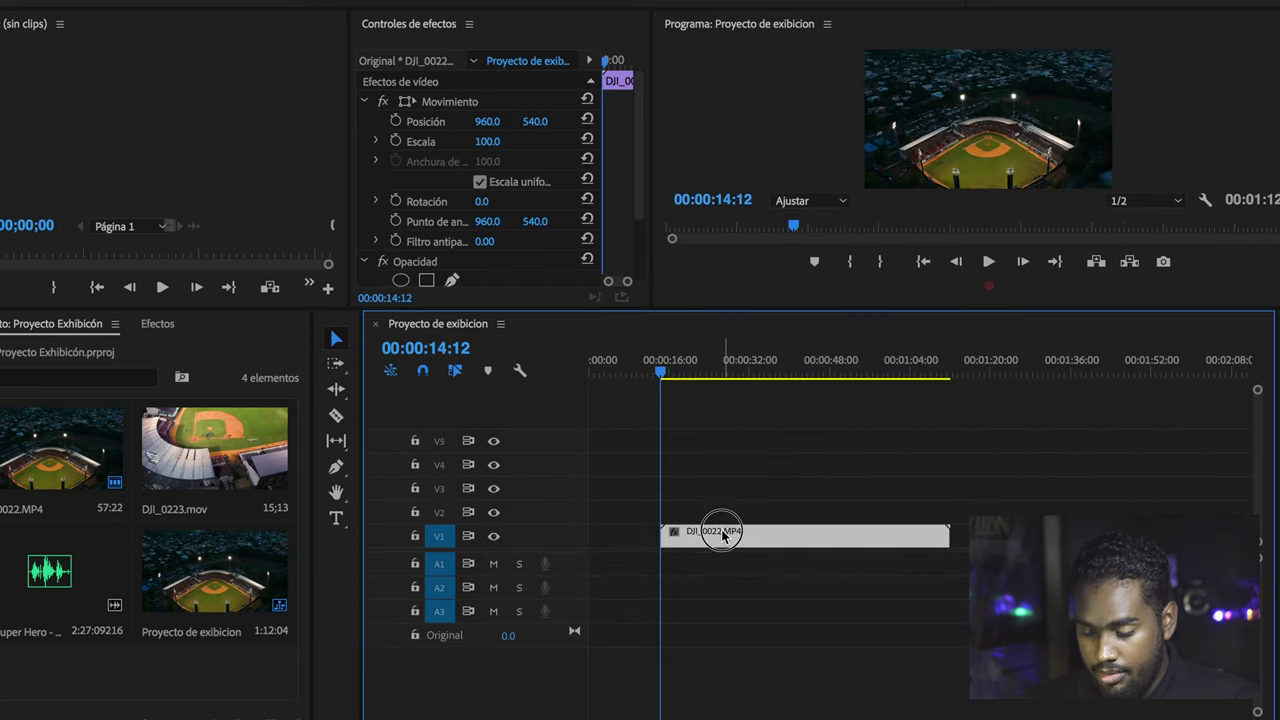
pyautogui.moveTo(737, 531)
pyautogui.mouseDown()
pyautogui.moveTo(706, 487)
pyautogui.moveTo(658, 538)
pyautogui.mouseUp()
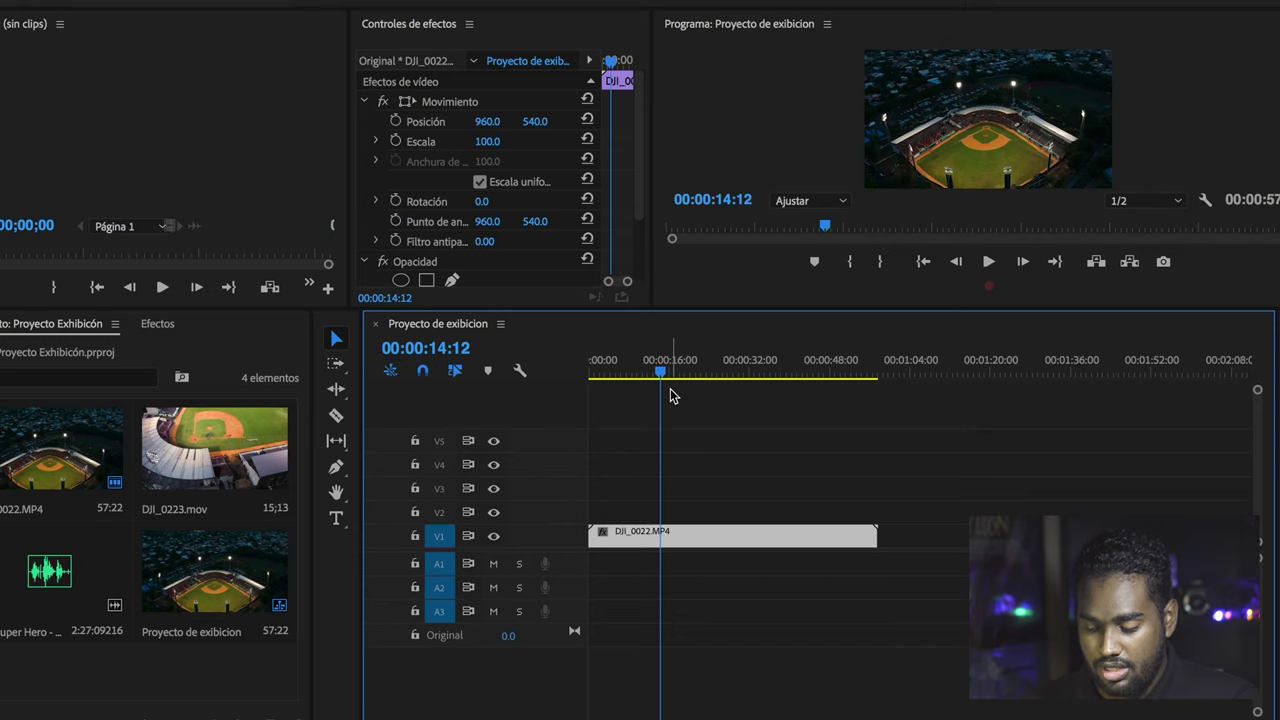
pyautogui.moveTo(653, 362); pyautogui.dragTo(661, 378)
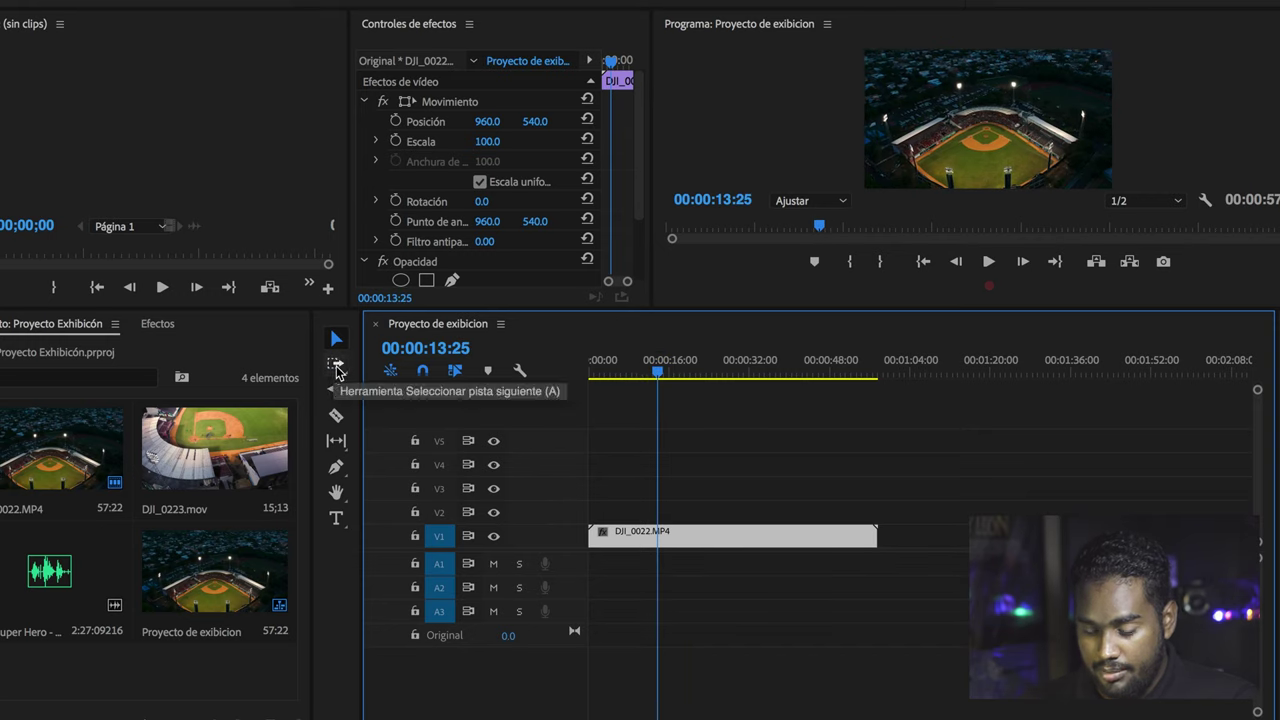
pyautogui.click(336, 366)
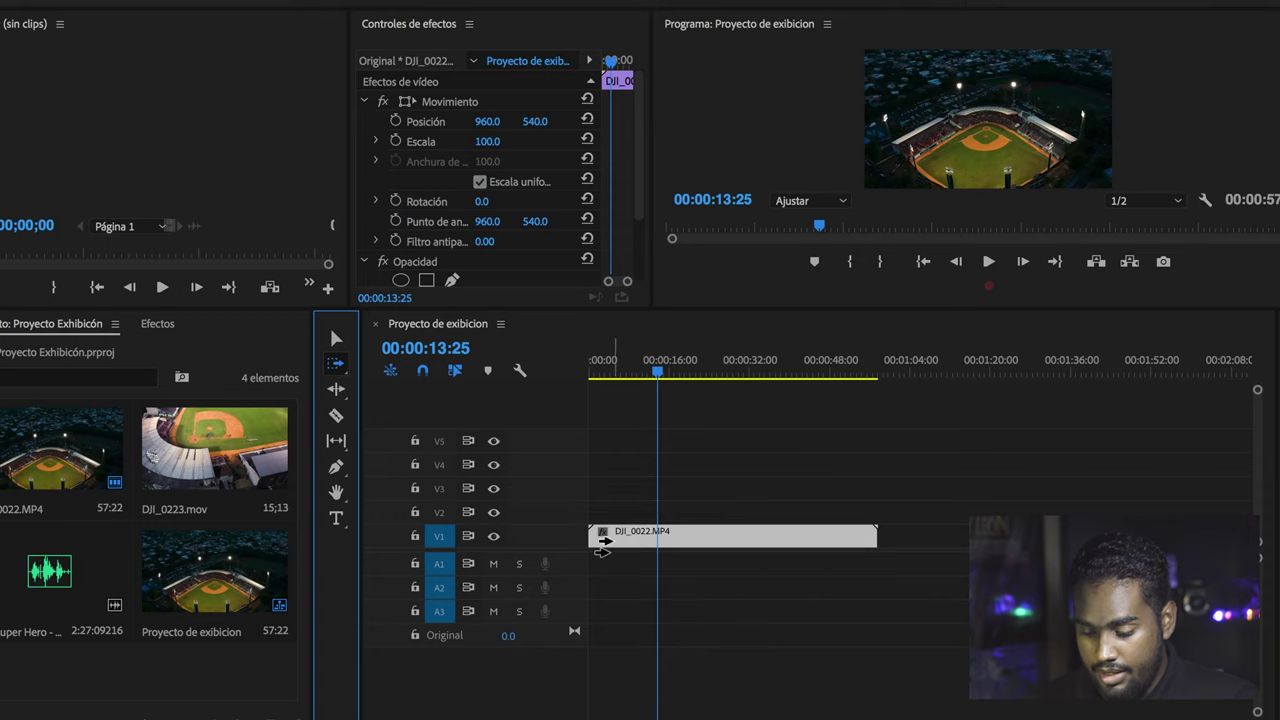
pyautogui.moveTo(602, 545); pyautogui.dragTo(646, 545)
# - Move the DJI_0022.MP4 clip up onto track V2 and reselect it
pyautogui.press('v')
pyautogui.click(721, 540)
pyautogui.moveTo(721, 538); pyautogui.dragTo(740, 507)
pyautogui.click(991, 429)
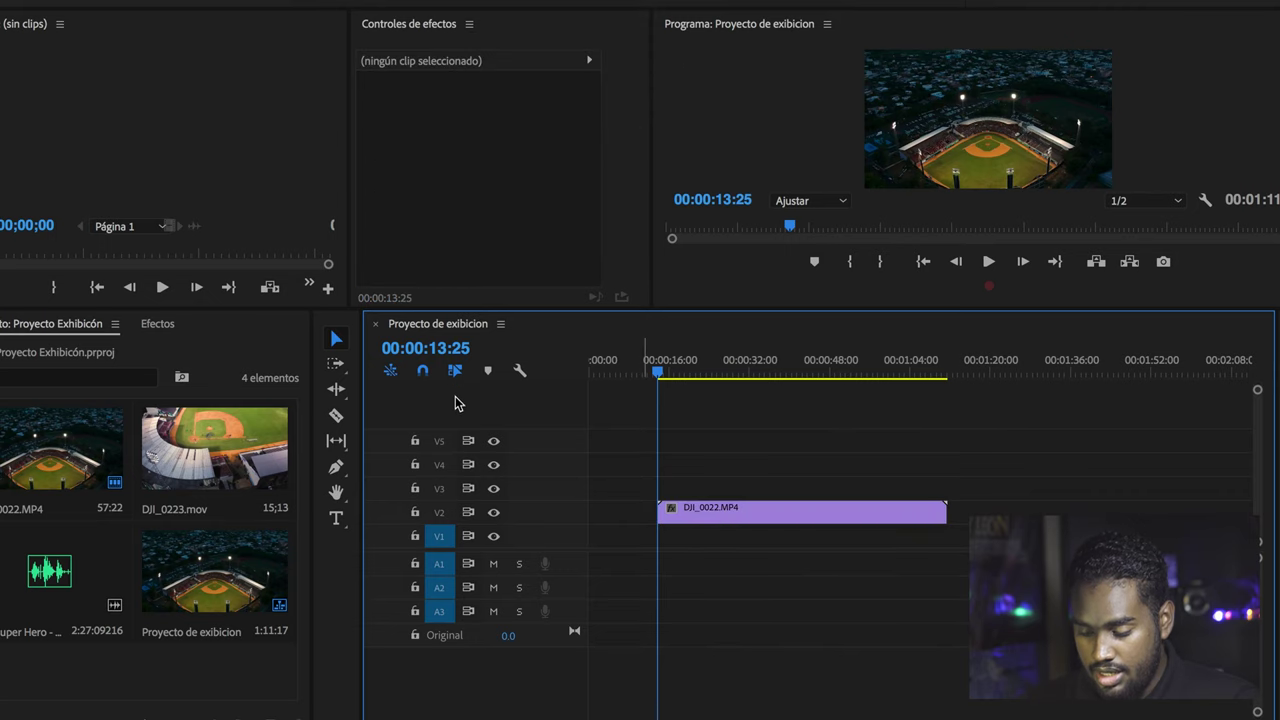
pyautogui.moveTo(634, 380); pyautogui.dragTo(662, 640)
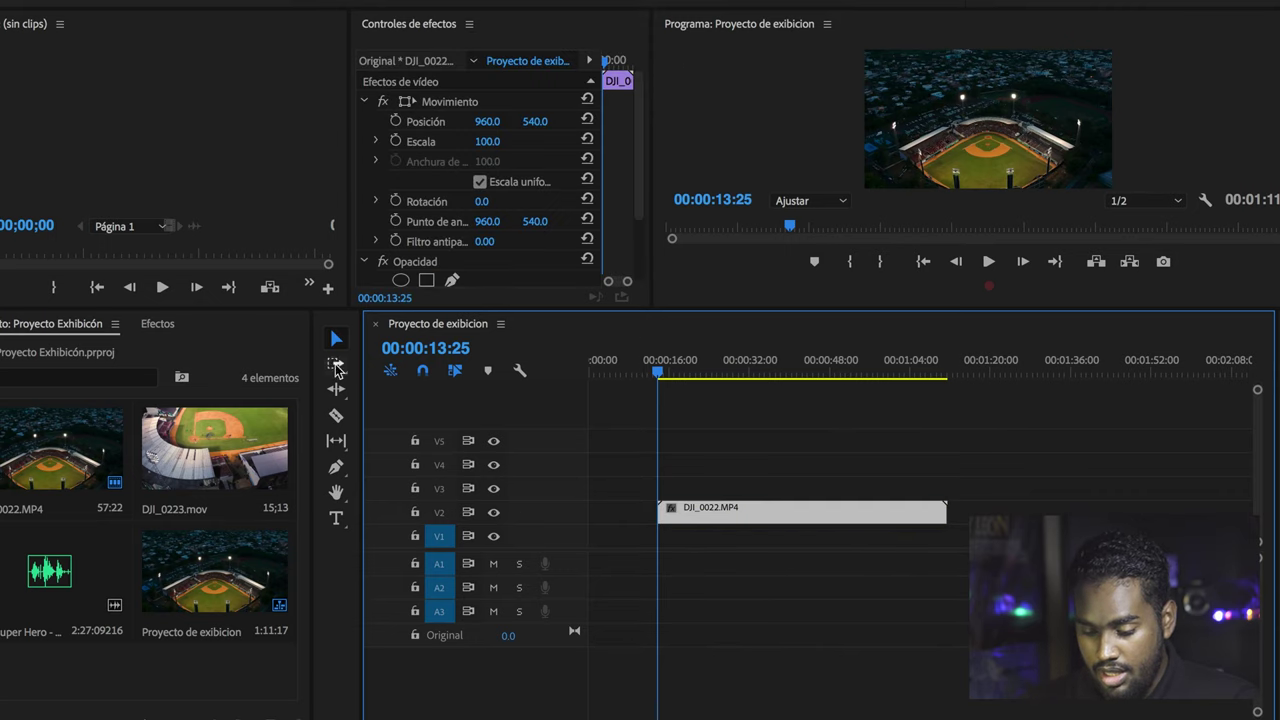
pyautogui.click(693, 526)
pyautogui.click(695, 519)
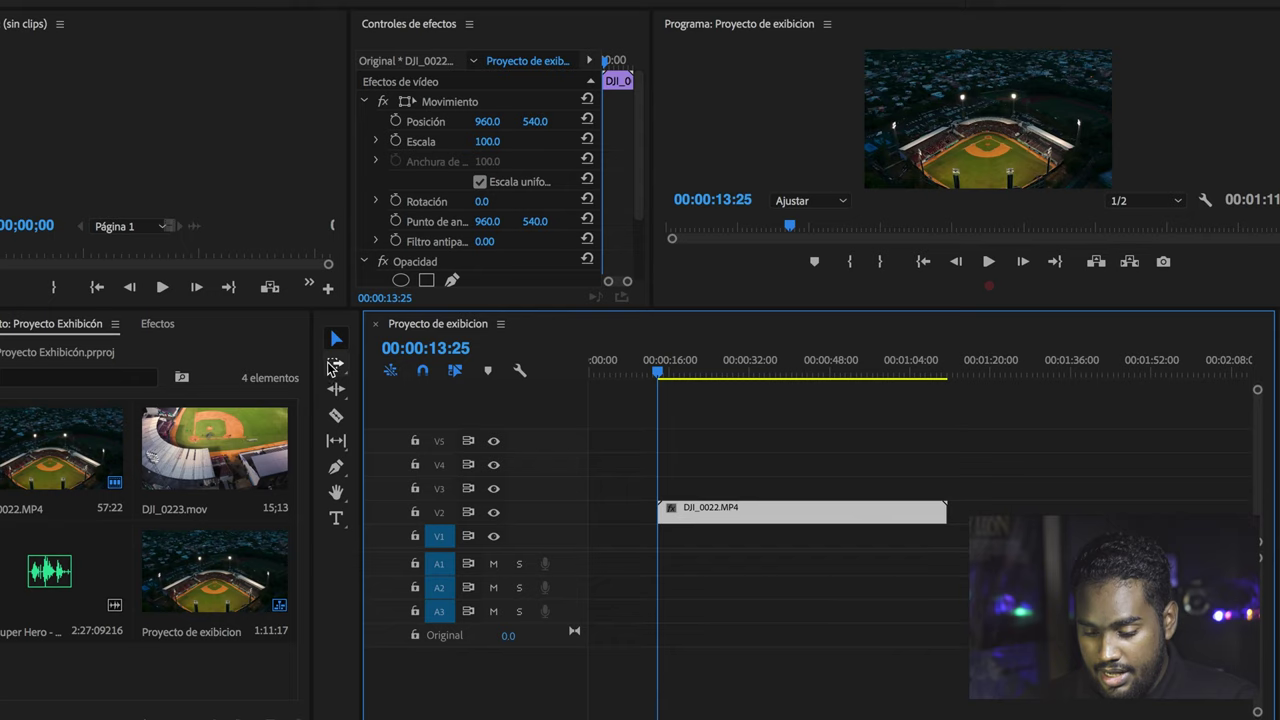
# - Push the V2 clip later with Track Select Forward, then return it to V1 at the start
pyautogui.click(334, 366)
pyautogui.moveTo(654, 527)
pyautogui.mouseDown()
pyautogui.moveTo(970, 518)
pyautogui.moveTo(953, 521)
pyautogui.mouseUp()
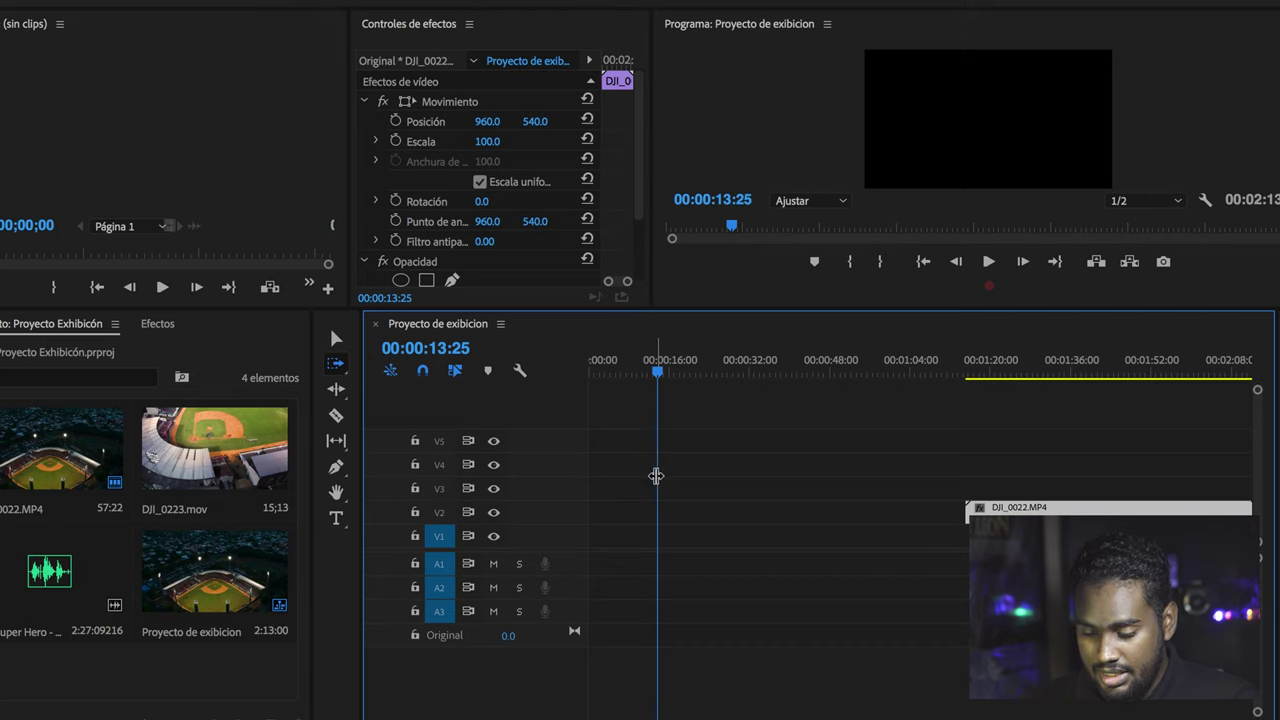
pyautogui.moveTo(656, 375); pyautogui.dragTo(722, 470)
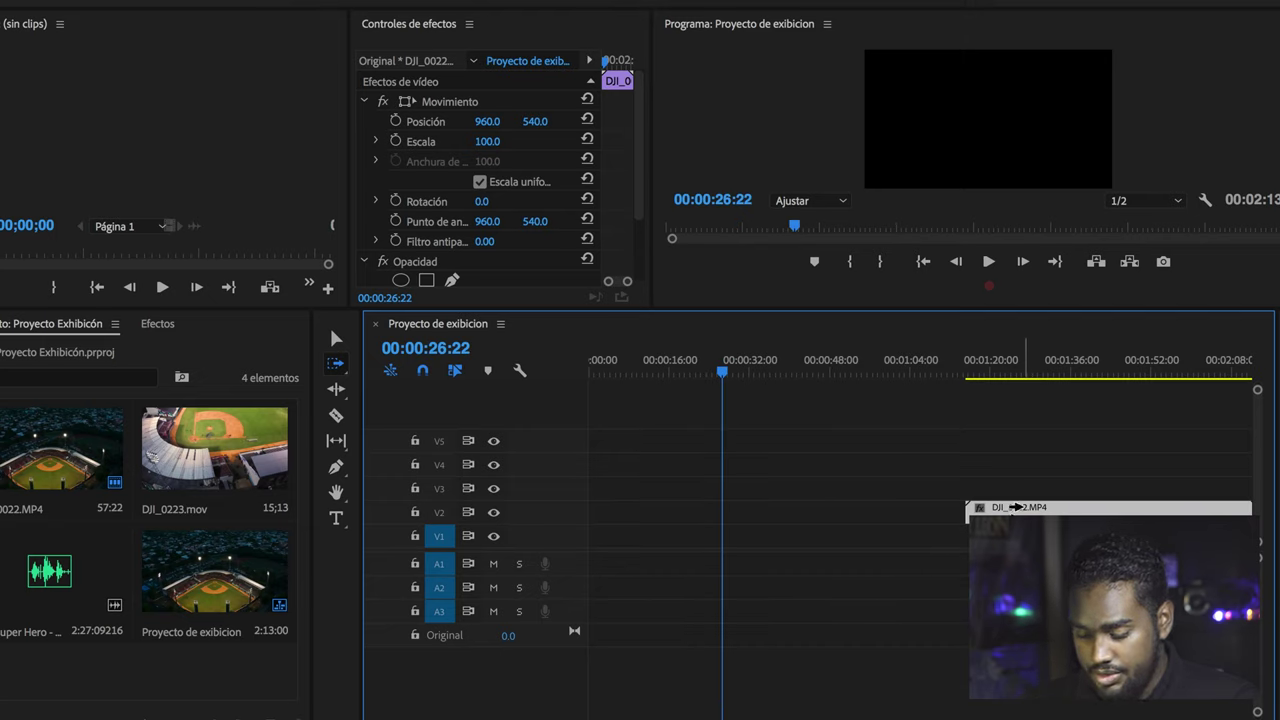
pyautogui.moveTo(1030, 511); pyautogui.dragTo(652, 535)
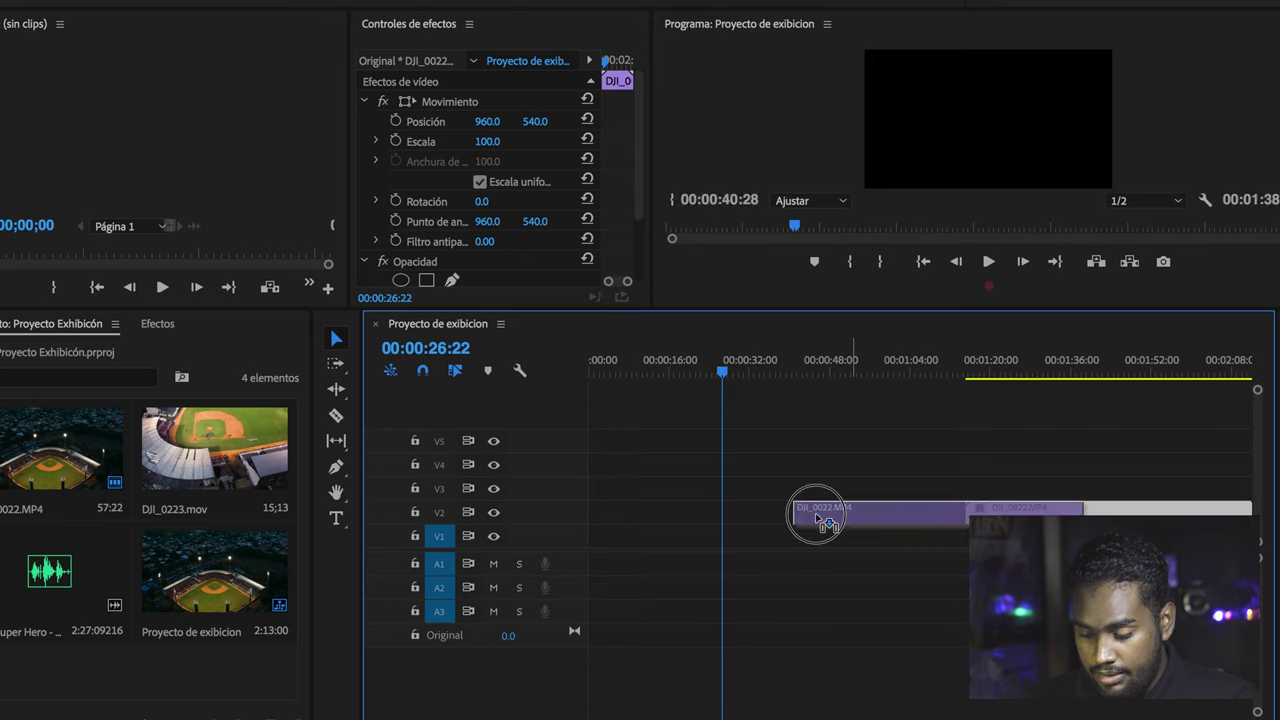
# - Razor-cut the DJI_0022.MP4 clip at 00:00:21:18
pyautogui.click(337, 392)
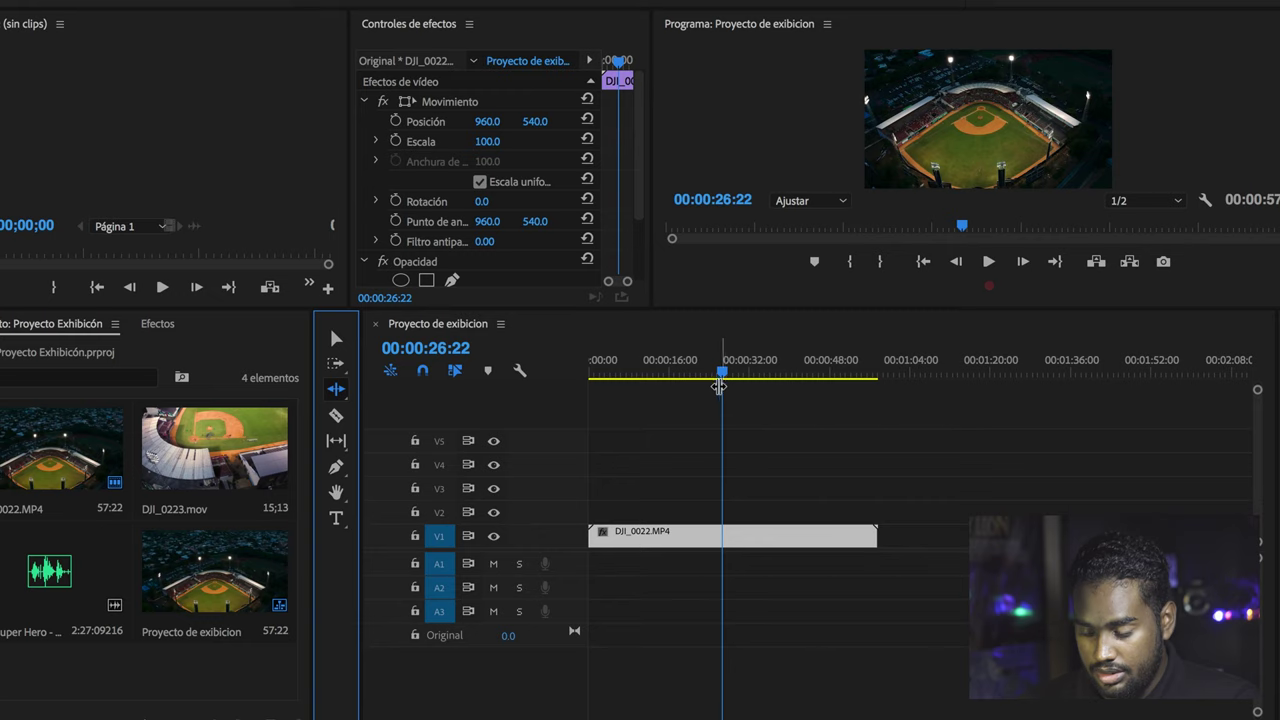
pyautogui.moveTo(720, 387); pyautogui.dragTo(697, 378)
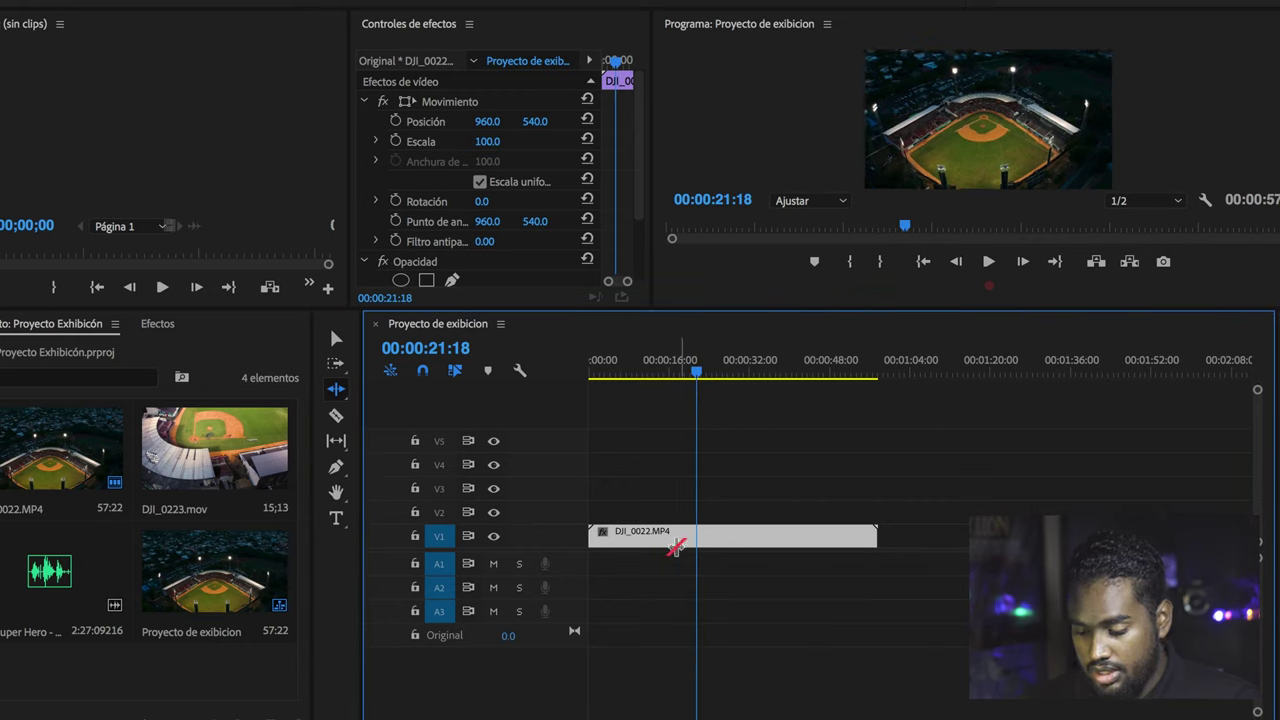
pyautogui.press('c')
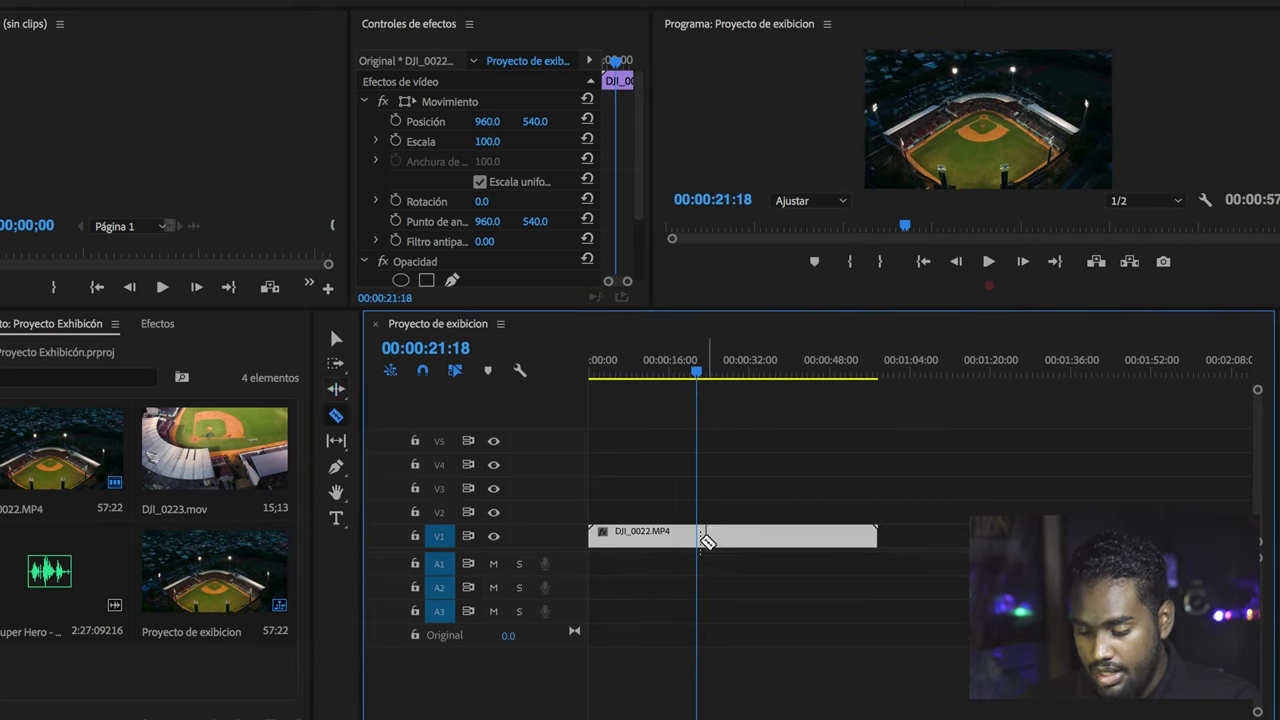
pyautogui.click(697, 538)
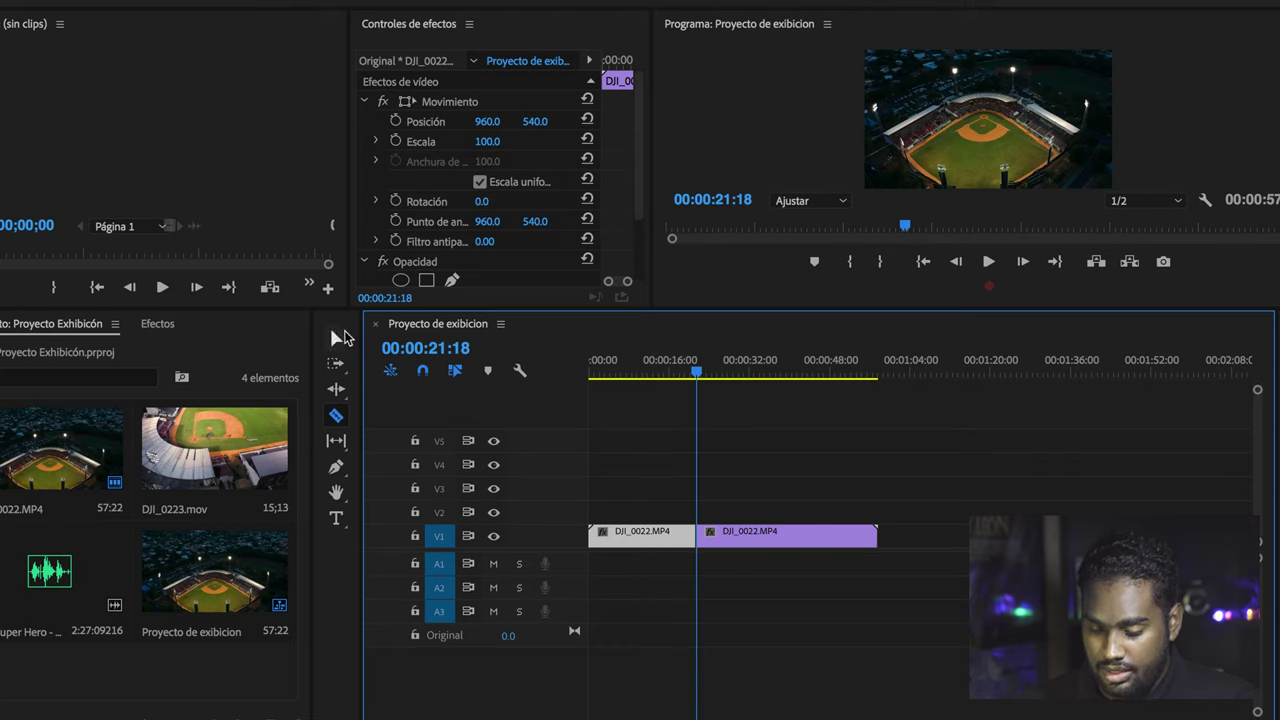
pyautogui.click(333, 341)
pyautogui.click(216, 447)
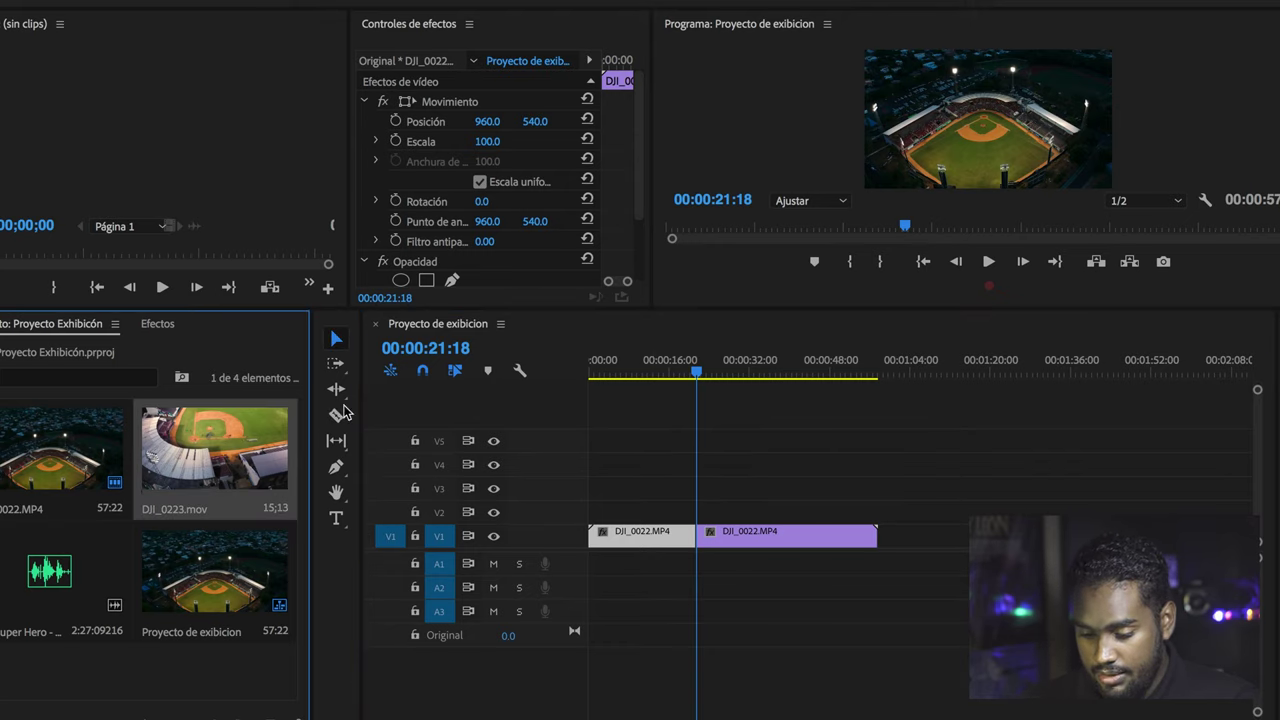
# - Add DJI_0223.mov after the cut, delete the trailing DJI_0022.MP4 piece and trim DJI_0223's start
pyautogui.moveTo(220, 440)
pyautogui.mouseDown()
pyautogui.moveTo(818, 478)
pyautogui.moveTo(840, 538)
pyautogui.mouseUp()
pyautogui.click(845, 537)
pyautogui.press('Delete')
pyautogui.moveTo(707, 542); pyautogui.dragTo(724, 542)
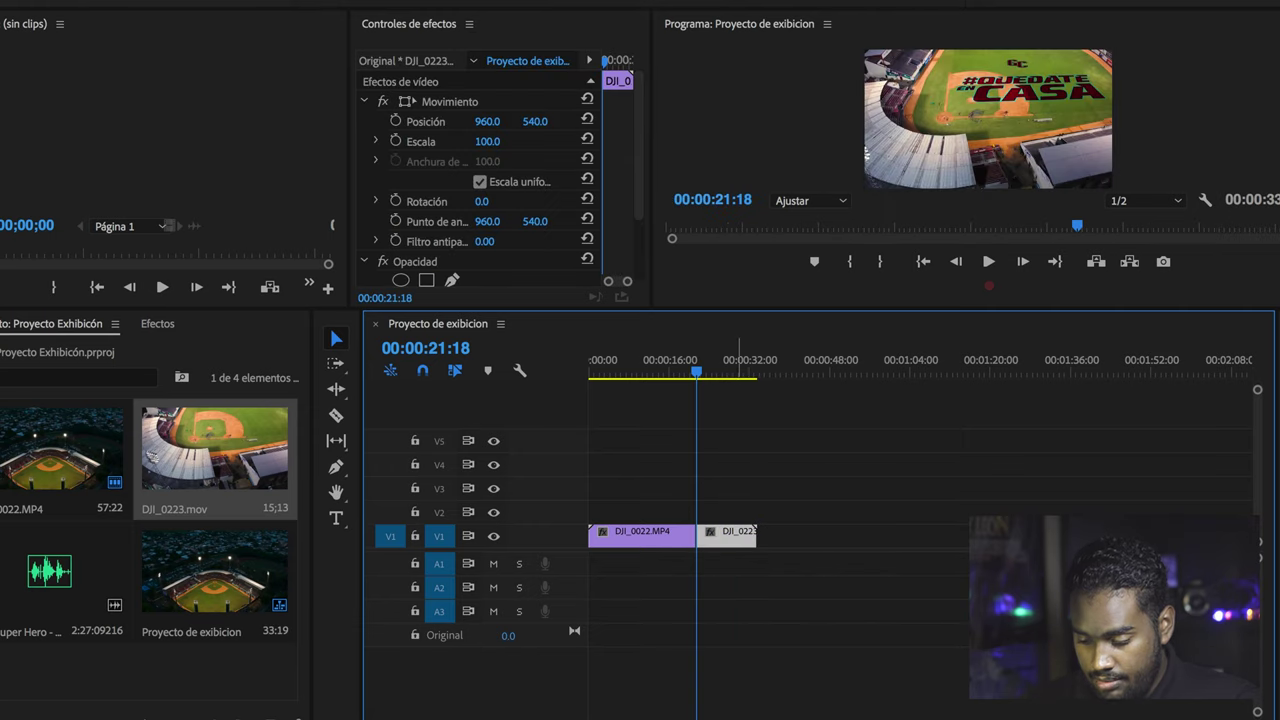
pyautogui.press('=')
pyautogui.press('=')
pyautogui.press('=')
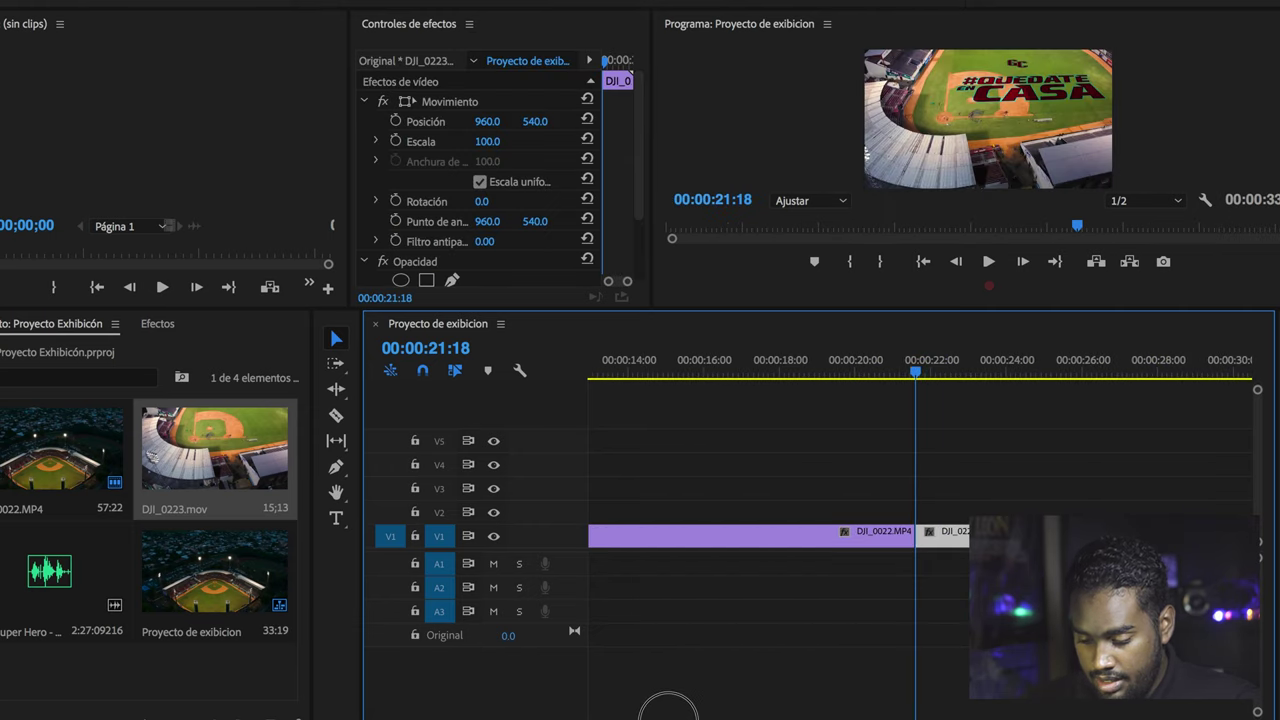
pyautogui.press('-')
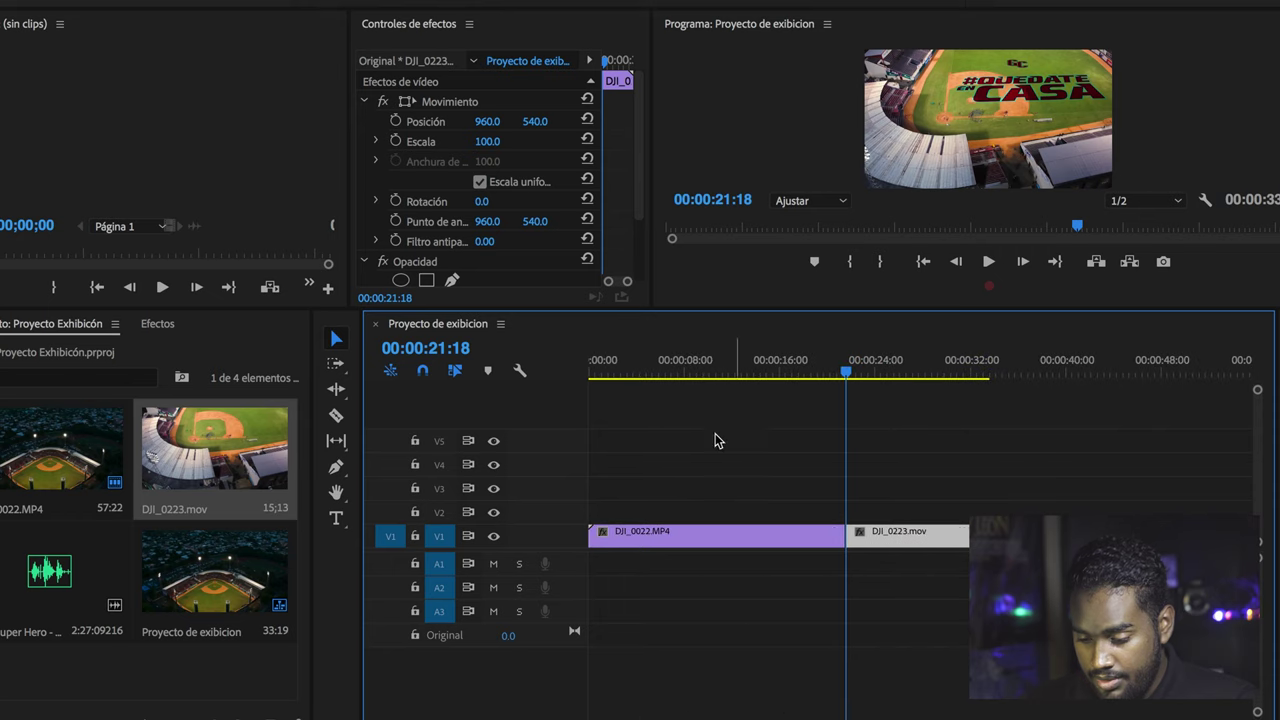
# - Ripple-trim DJI_0223's in-point until the sequence runs 32:10
pyautogui.click(336, 390)
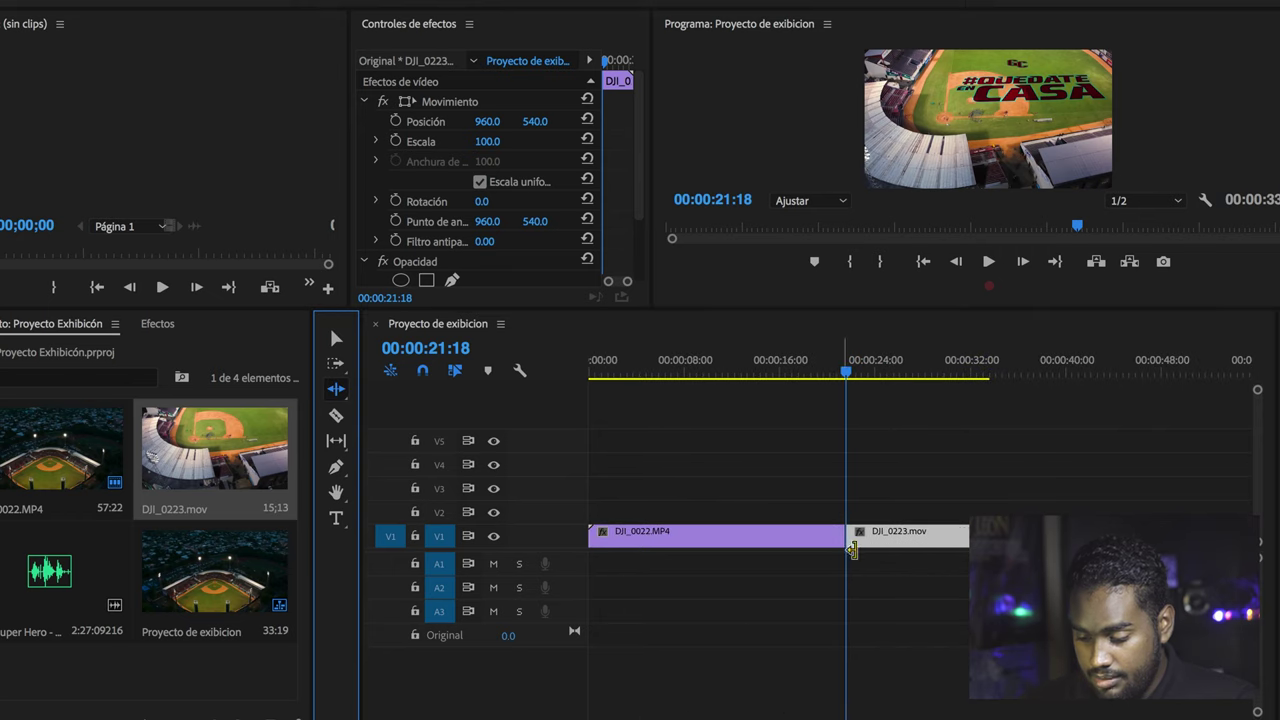
pyautogui.moveTo(853, 540); pyautogui.dragTo(808, 537)
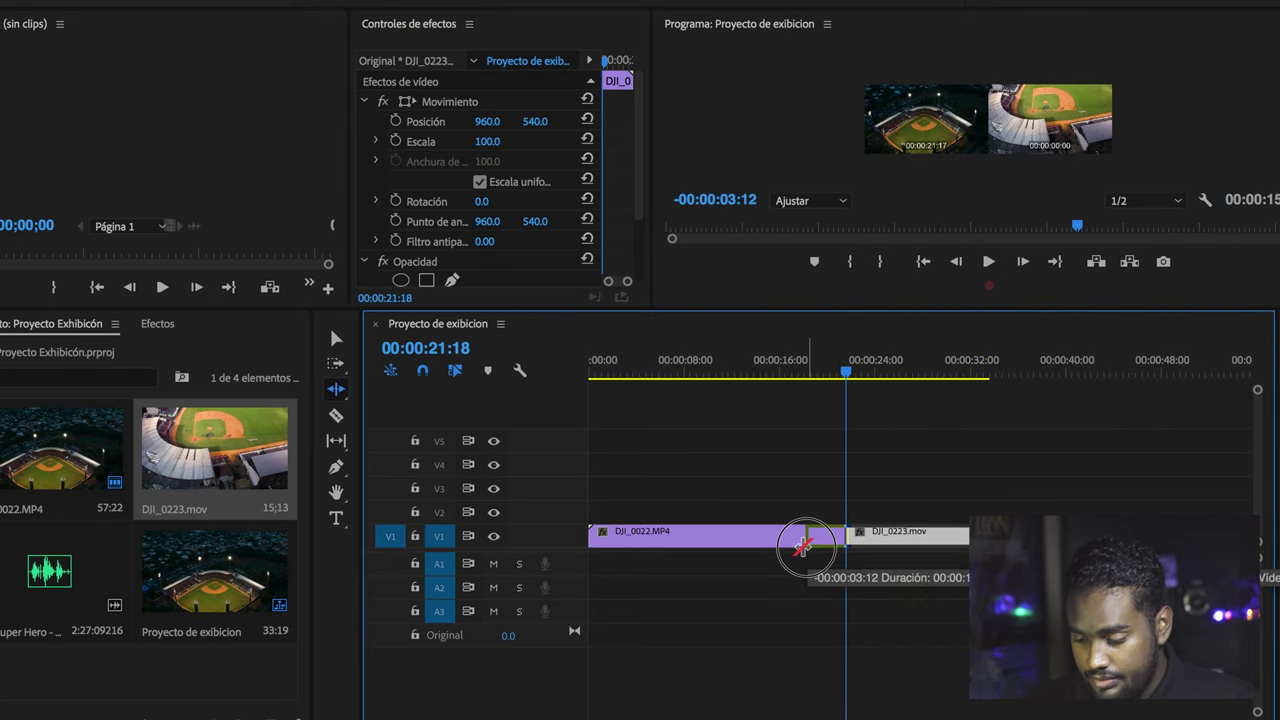
pyautogui.moveTo(856, 537); pyautogui.dragTo(892, 537)
pyautogui.click(857, 535)
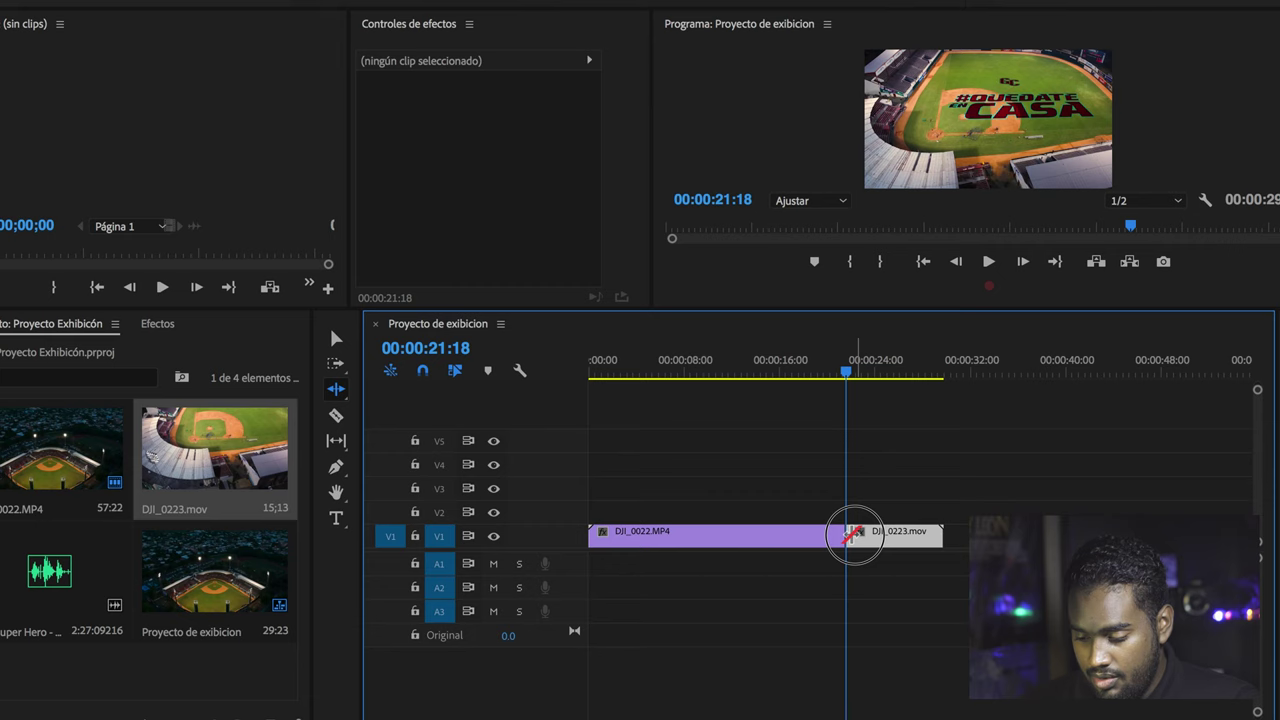
pyautogui.moveTo(855, 537)
pyautogui.mouseDown()
pyautogui.moveTo(891, 537)
pyautogui.moveTo(709, 555)
pyautogui.mouseUp()
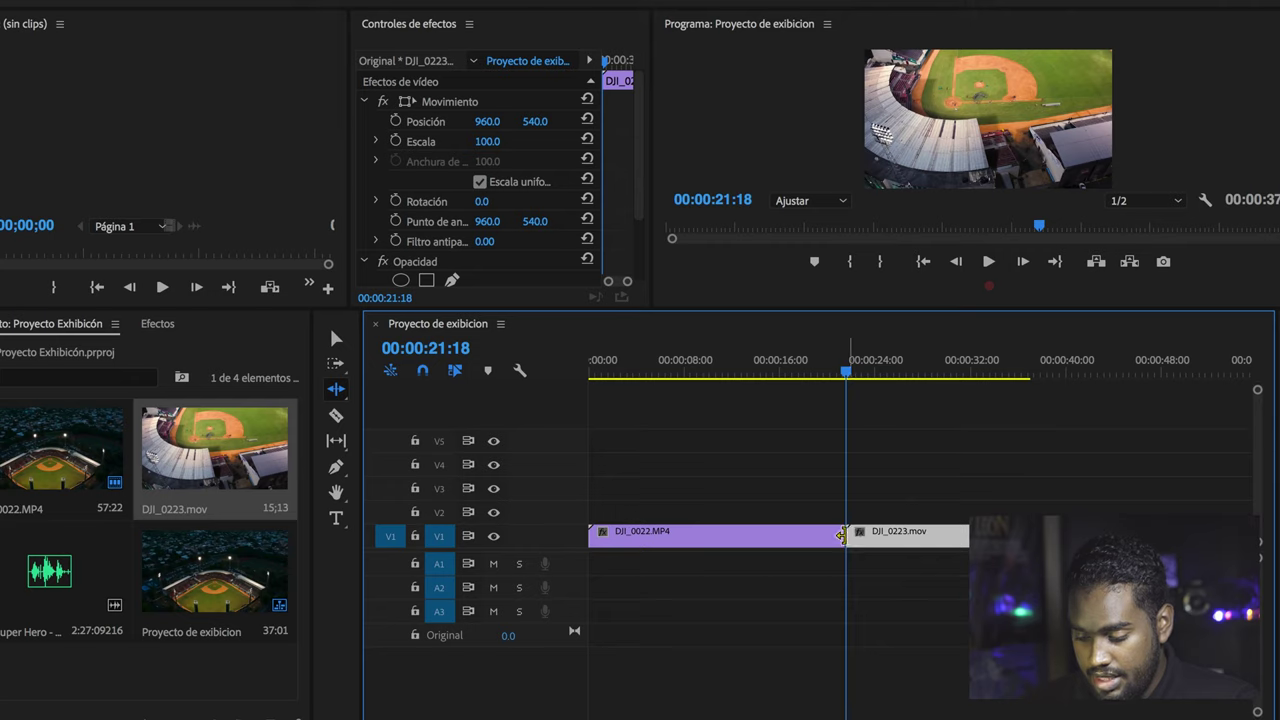
pyautogui.moveTo(860, 535); pyautogui.dragTo(884, 536)
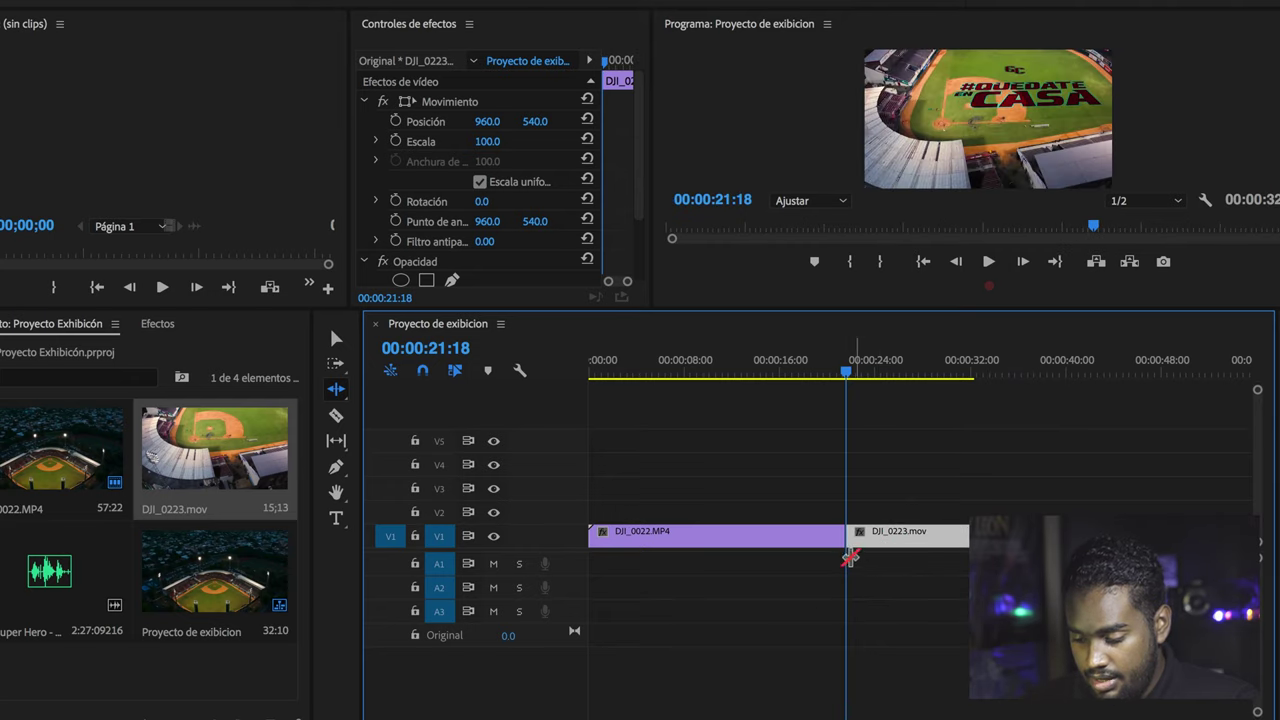
pyautogui.click(855, 538)
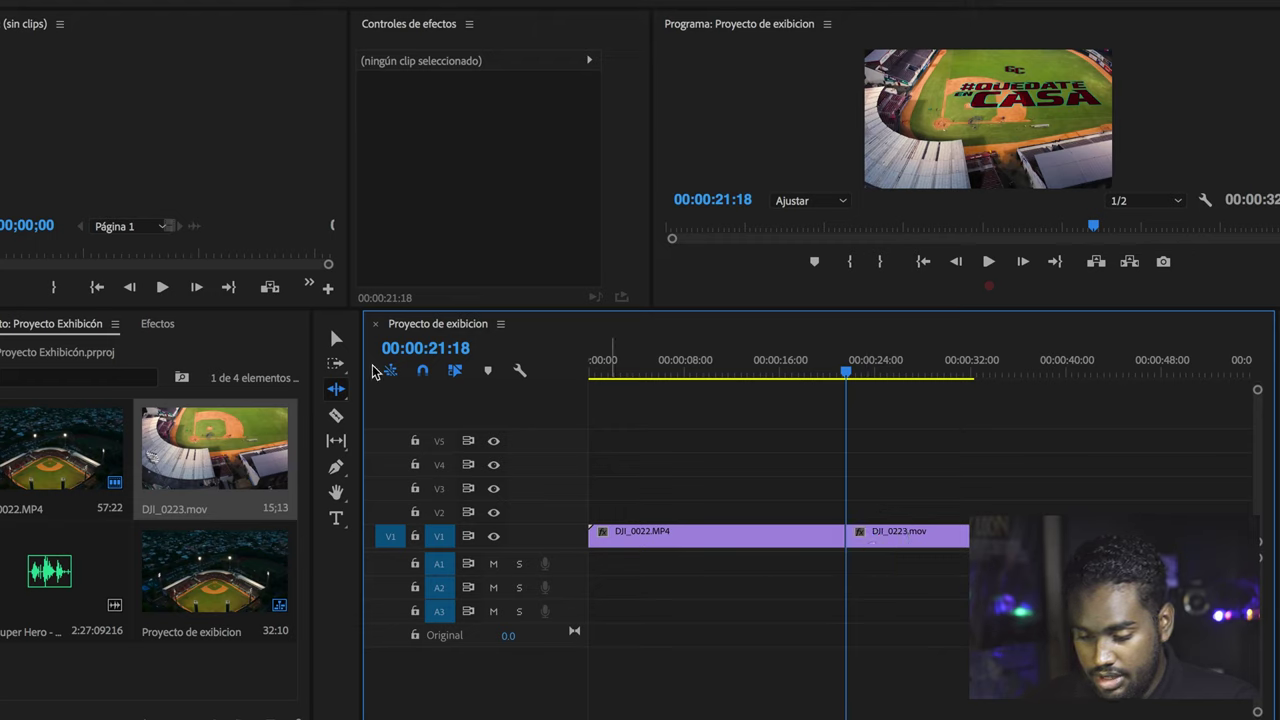
pyautogui.click(336, 336)
# - Cut DJI_0223 at the #QUEDATE EN CASA frame and ripple-delete the piece, leaving 30:00
pyautogui.moveTo(857, 374); pyautogui.dragTo(808, 396)
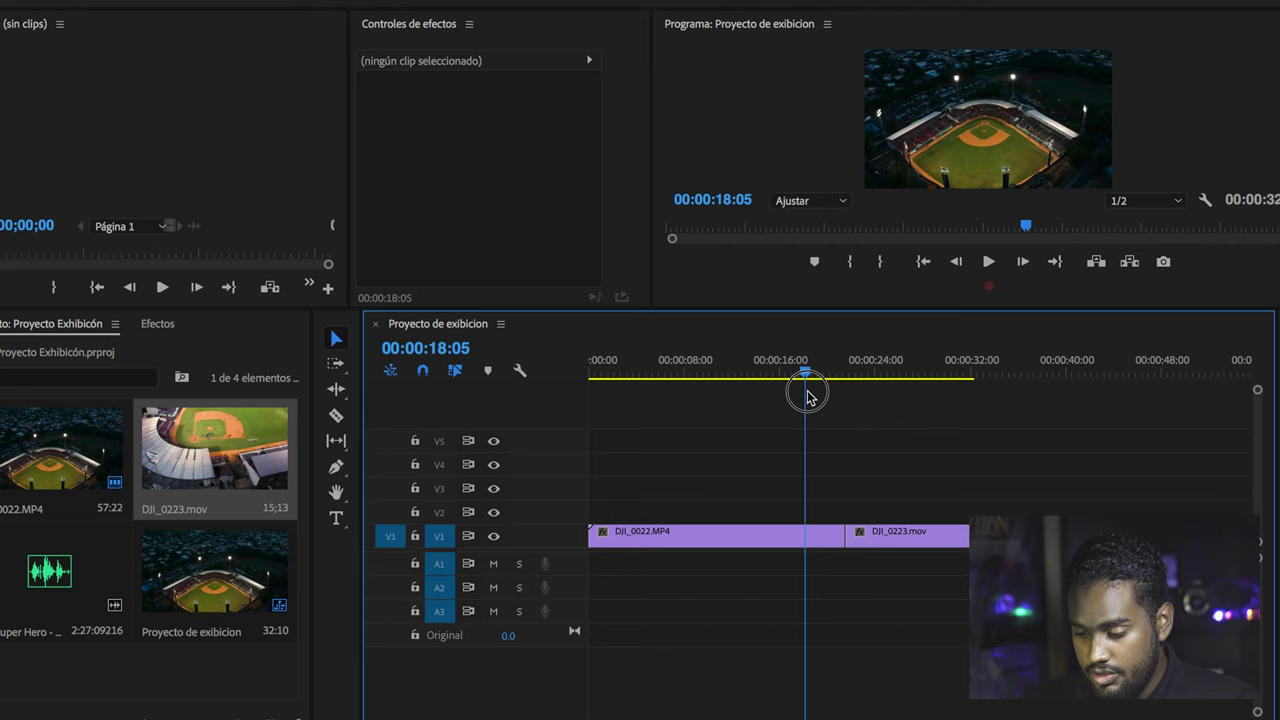
pyautogui.moveTo(808, 396); pyautogui.dragTo(875, 400)
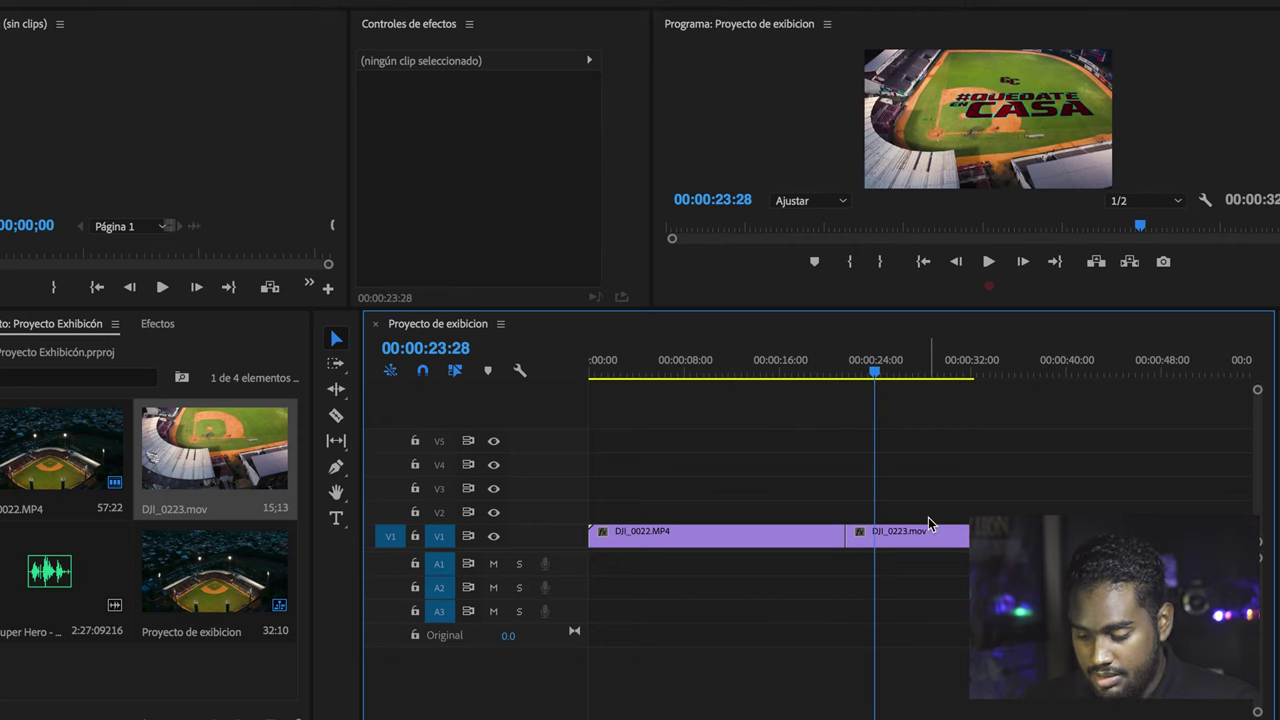
pyautogui.click(336, 419)
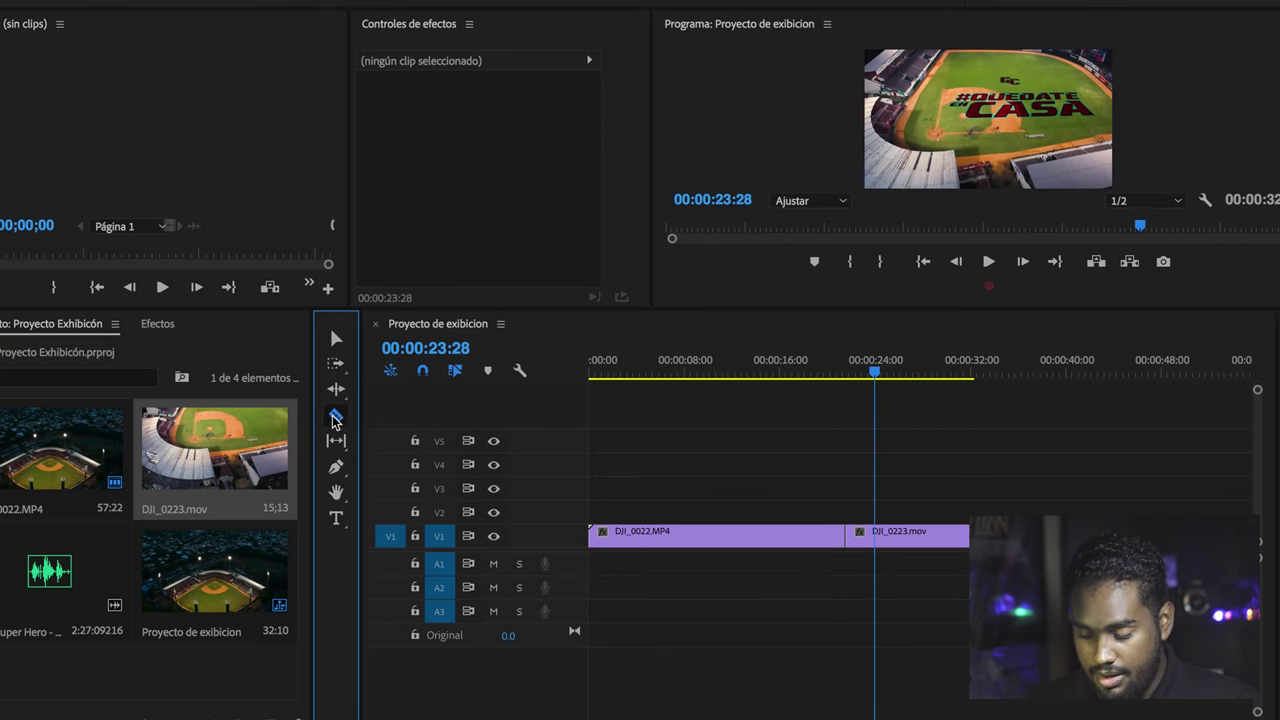
pyautogui.click(877, 538)
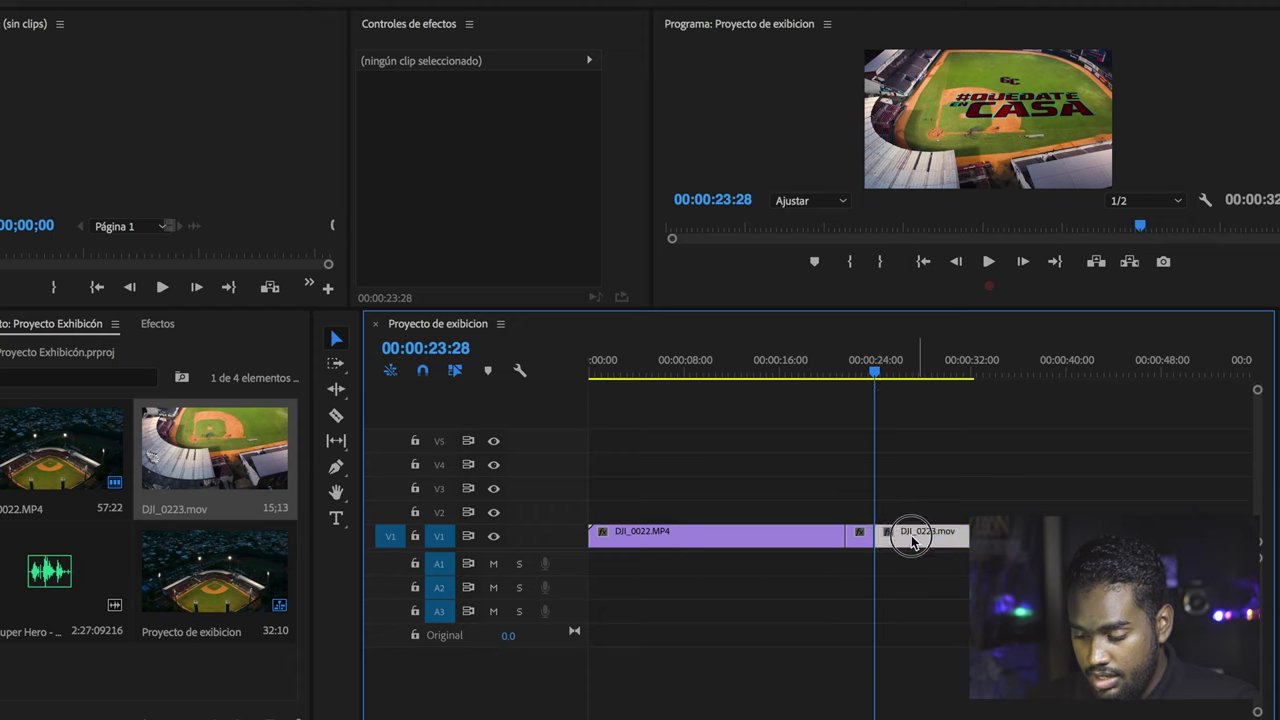
pyautogui.press('v')
pyautogui.click(894, 536)
pyautogui.hotkey('shift', 'Delete')
pyautogui.moveTo(811, 374); pyautogui.dragTo(860, 386)
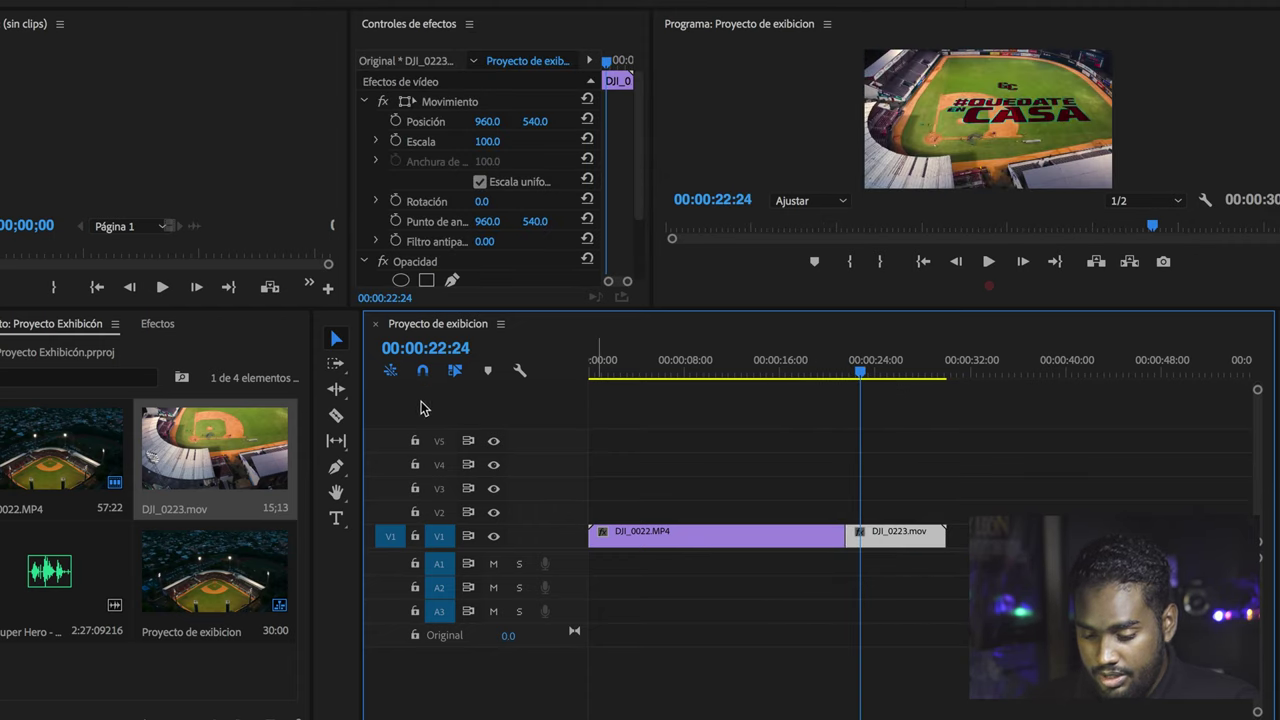
# - Slip DJI_0223's footage with the Slip tool and review it around 21:28
pyautogui.click(335, 442)
pyautogui.moveTo(847, 539)
pyautogui.mouseDown()
pyautogui.moveTo(985, 538)
pyautogui.moveTo(838, 538)
pyautogui.mouseUp()
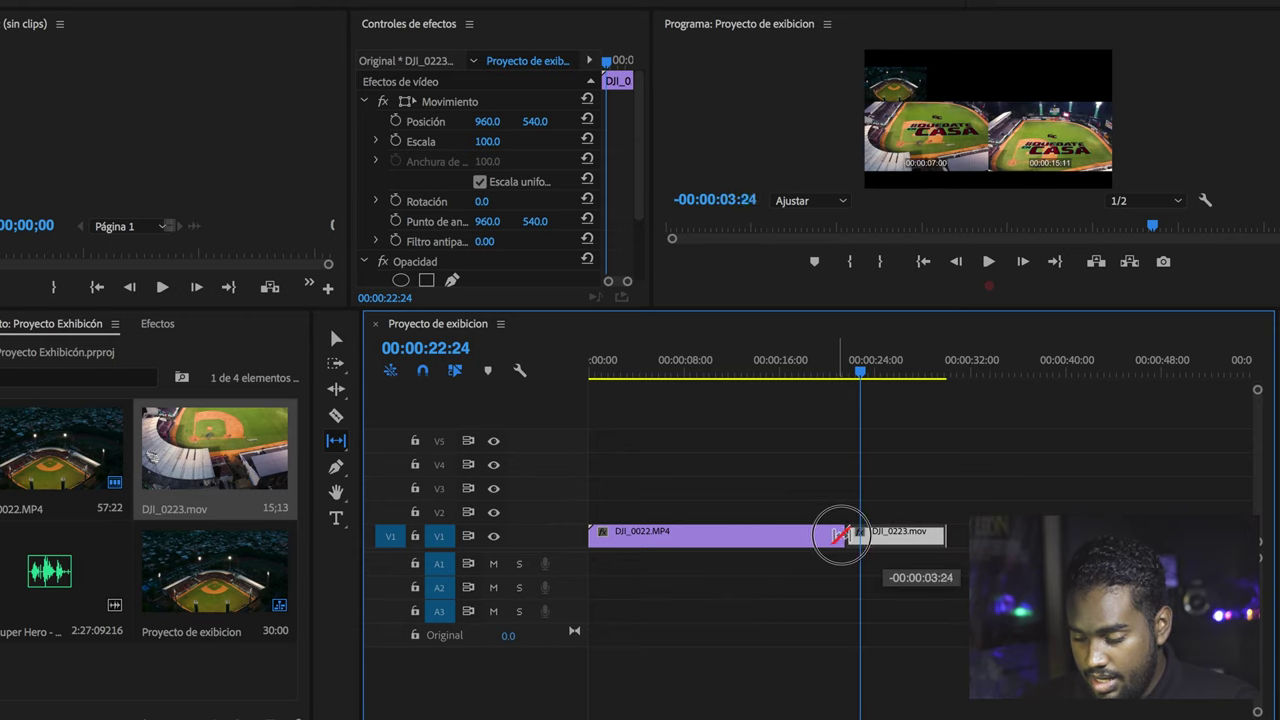
pyautogui.moveTo(838, 538); pyautogui.dragTo(892, 542)
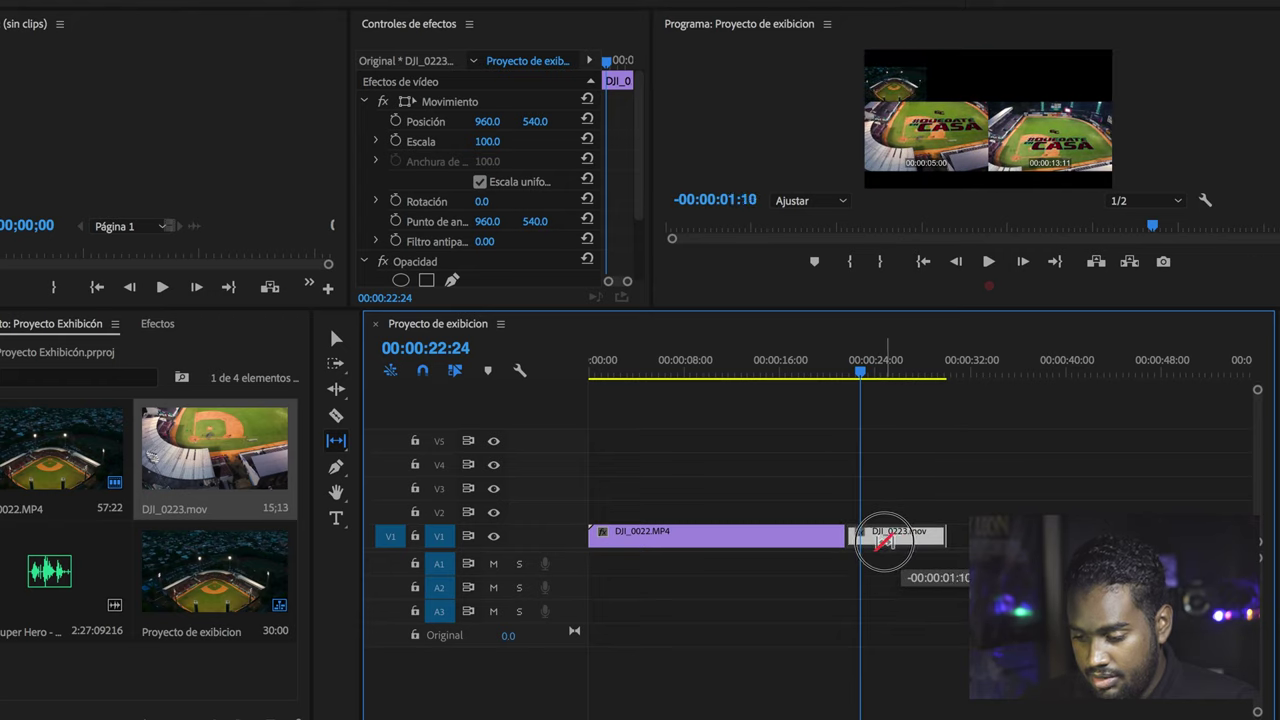
pyautogui.moveTo(884, 540)
pyautogui.mouseDown()
pyautogui.moveTo(1070, 540)
pyautogui.moveTo(873, 541)
pyautogui.mouseUp()
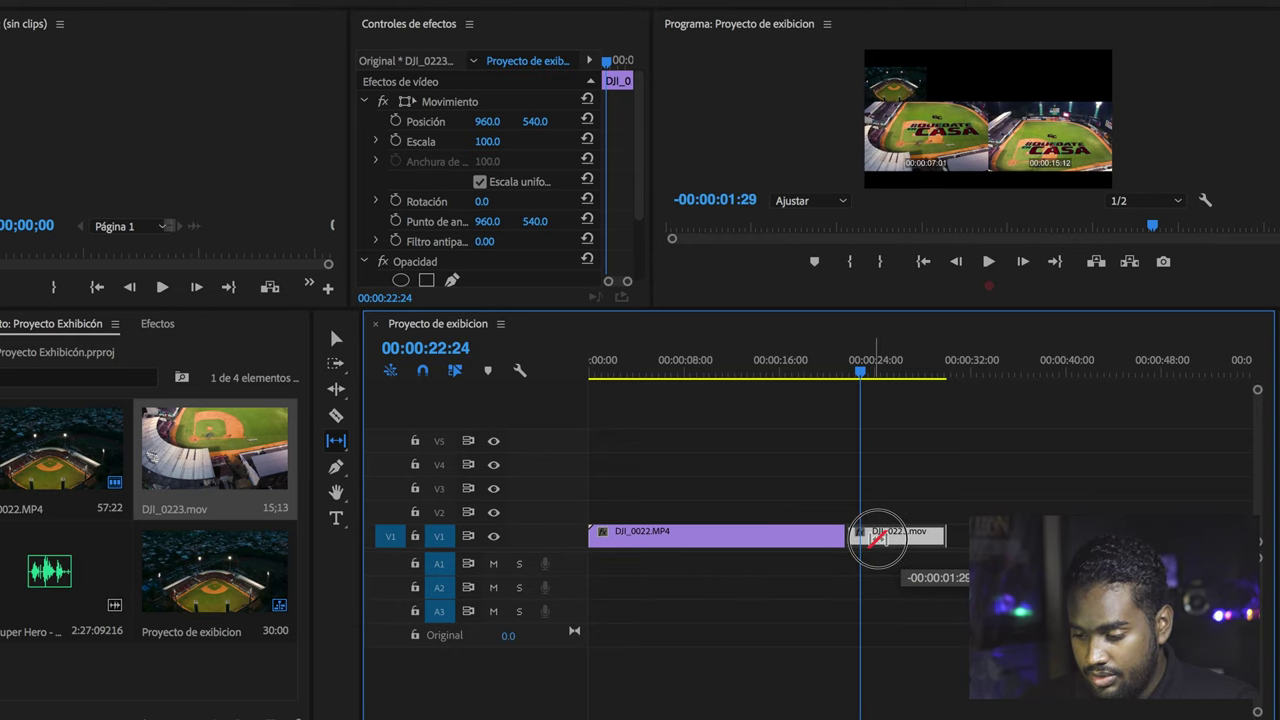
pyautogui.moveTo(877, 538); pyautogui.dragTo(869, 541)
pyautogui.moveTo(829, 370); pyautogui.dragTo(860, 372)
pyautogui.moveTo(871, 541); pyautogui.dragTo(866, 541)
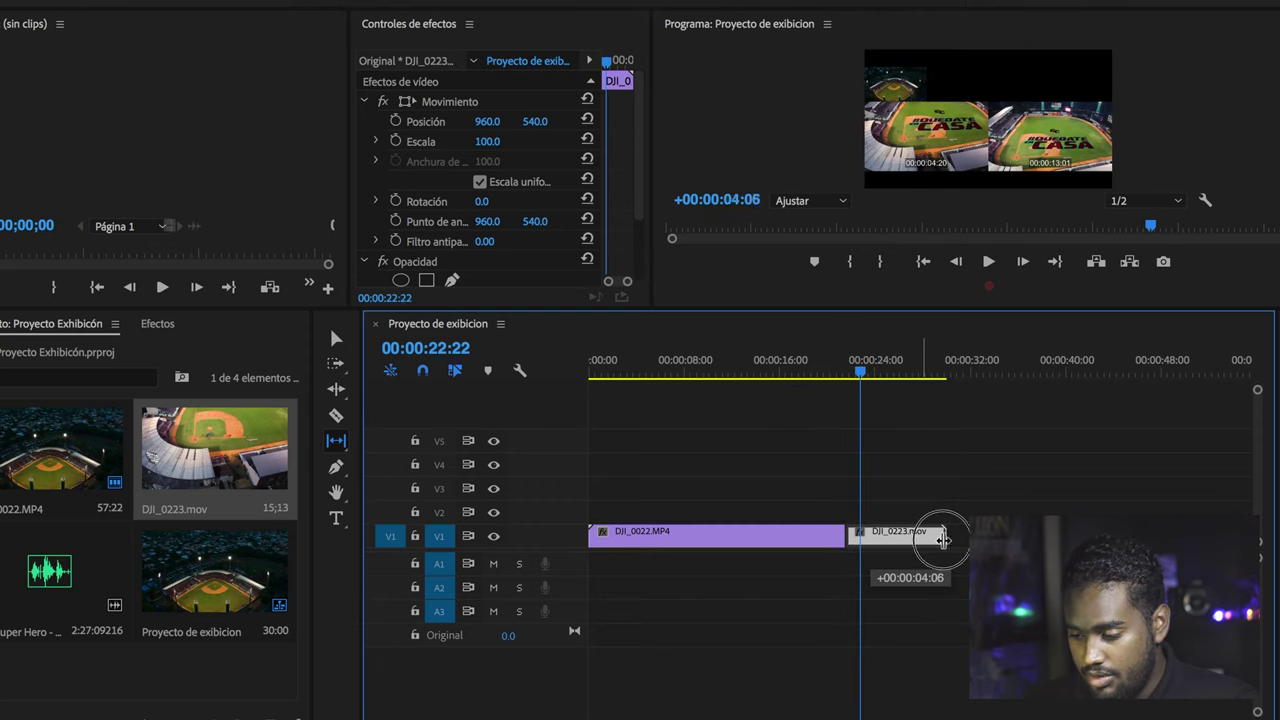
pyautogui.moveTo(814, 371); pyautogui.dragTo(879, 385)
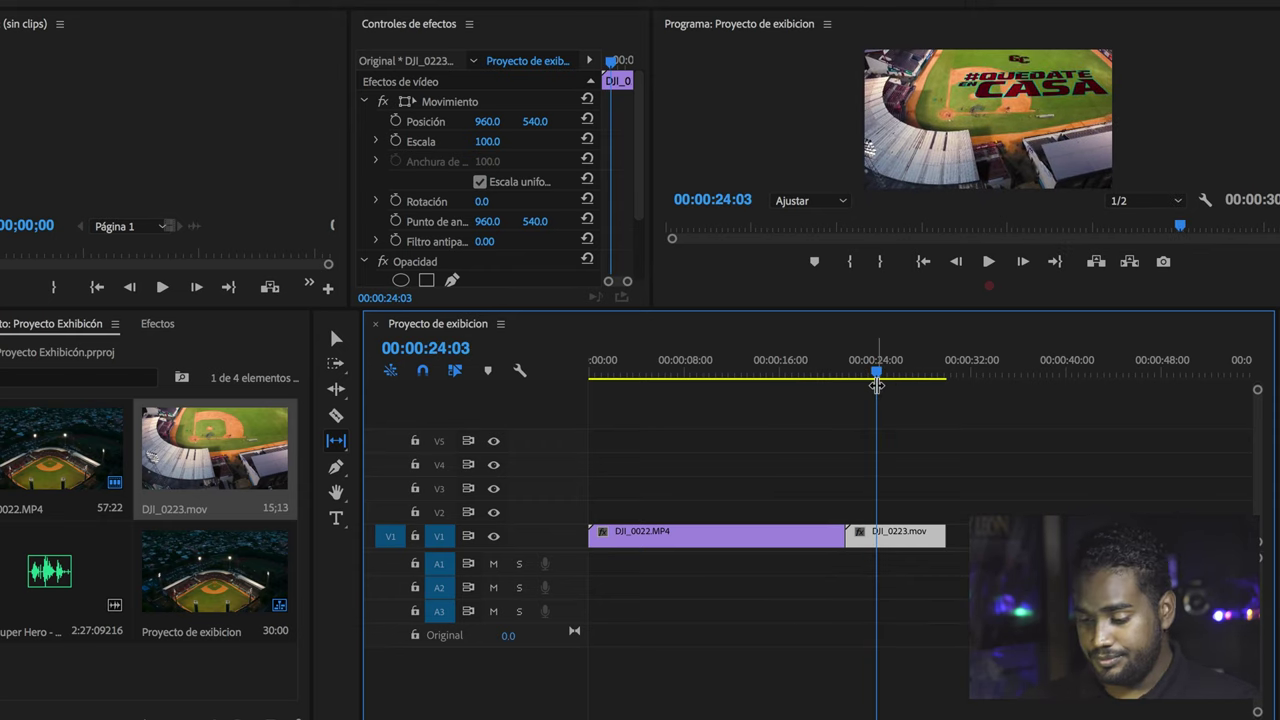
pyautogui.click(338, 468)
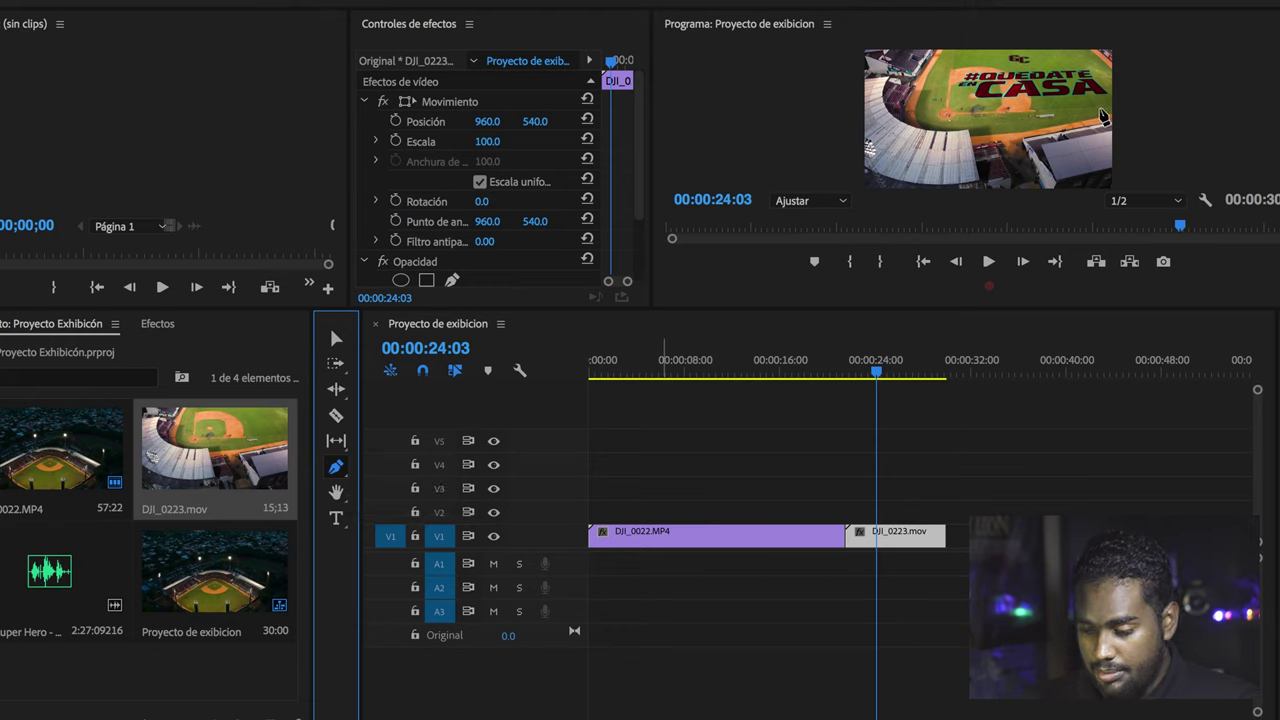
pyautogui.click(963, 167)
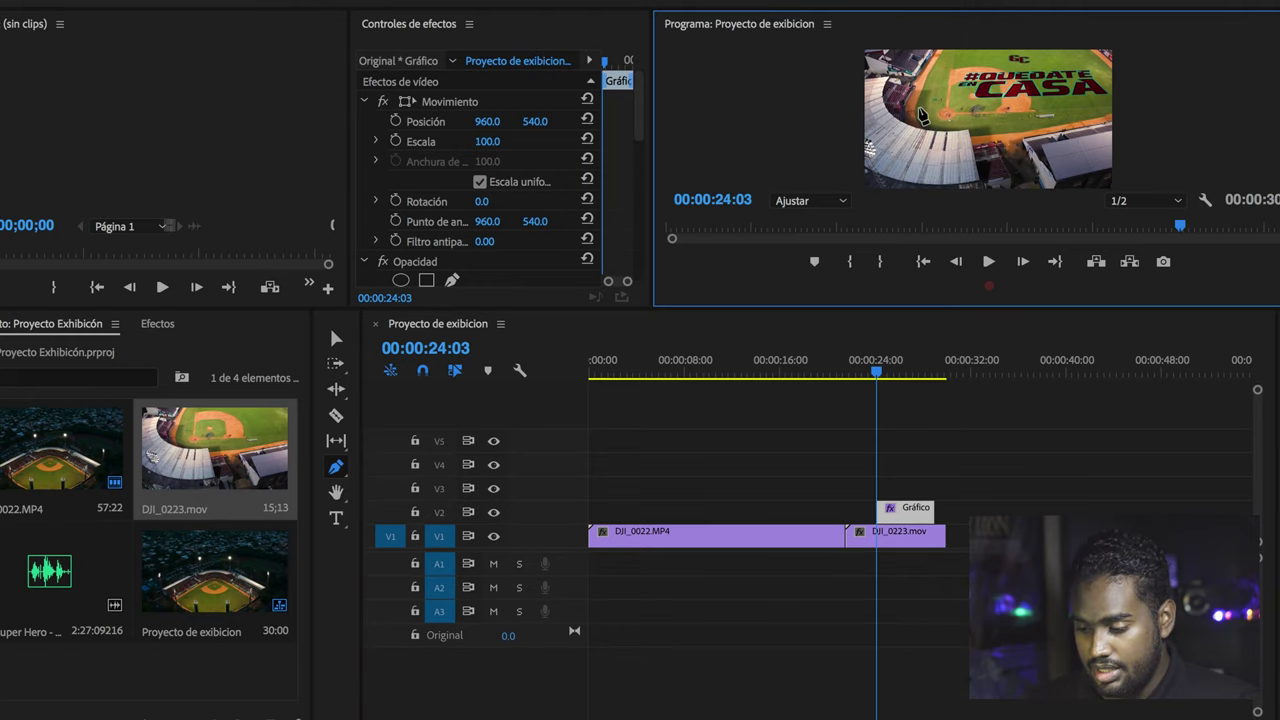
pyautogui.moveTo(990, 148); pyautogui.dragTo(948, 158)
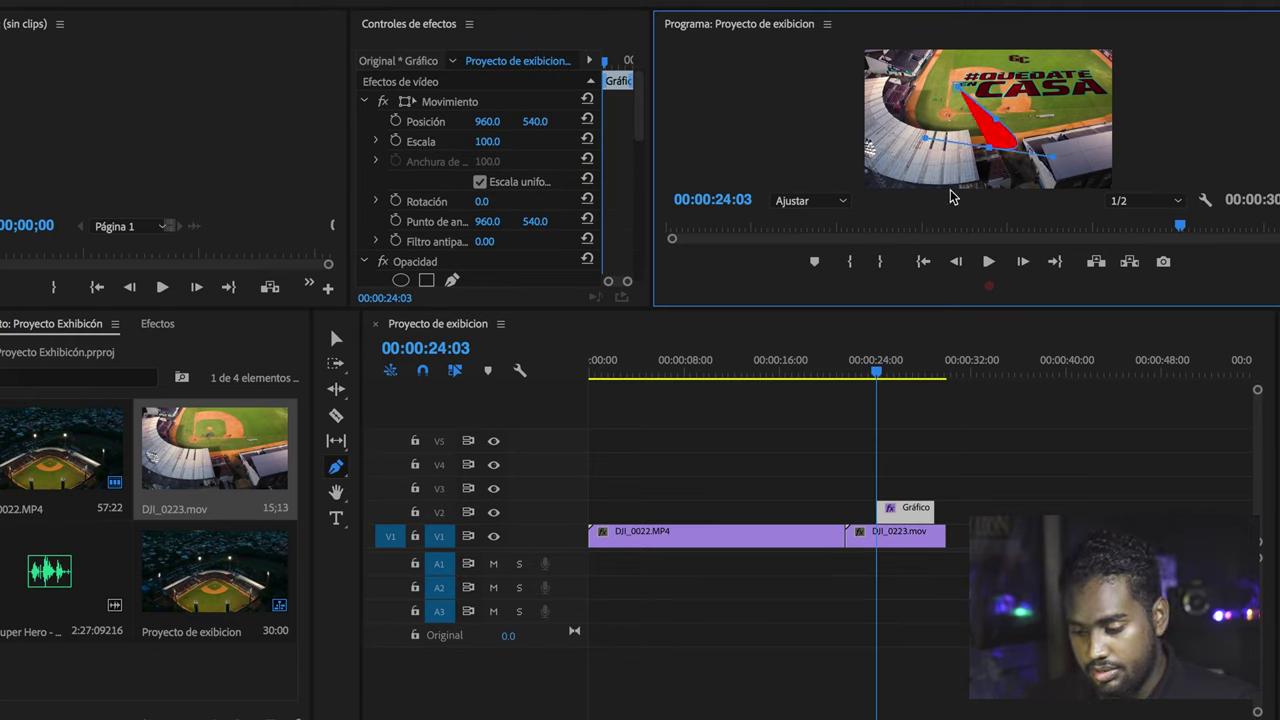
pyautogui.hotkey('ctrl', 'z')
pyautogui.hotkey('ctrl', 'z')
pyautogui.hotkey('ctrl', 'z')
pyautogui.click(337, 494)
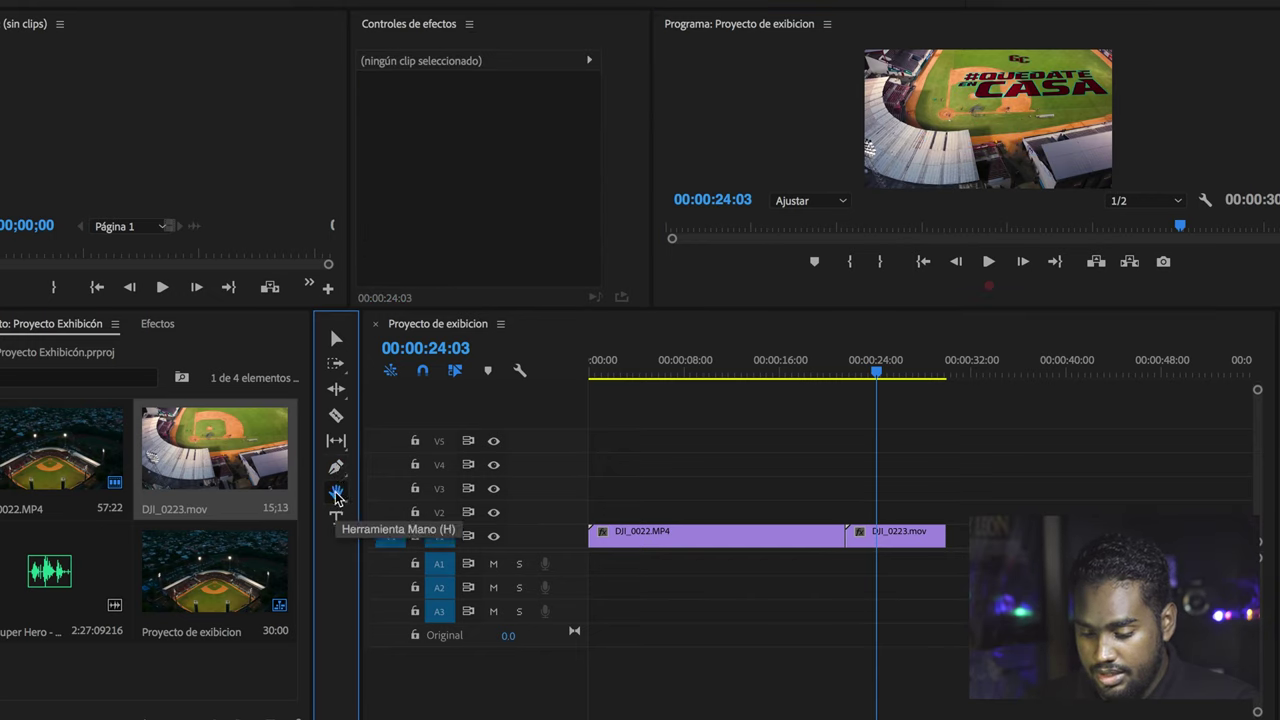
pyautogui.moveTo(920, 533)
pyautogui.mouseDown()
pyautogui.moveTo(827, 536)
pyautogui.moveTo(858, 536)
pyautogui.mouseUp()
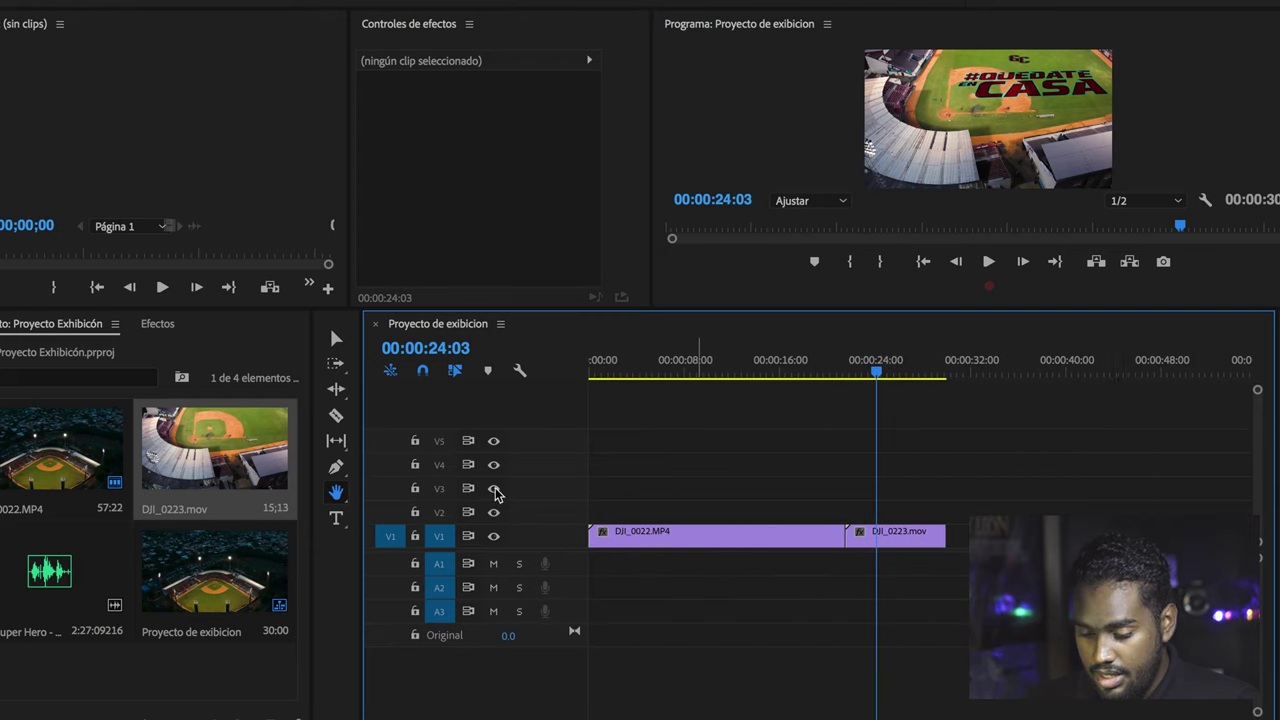
pyautogui.click(336, 519)
pyautogui.click(960, 77)
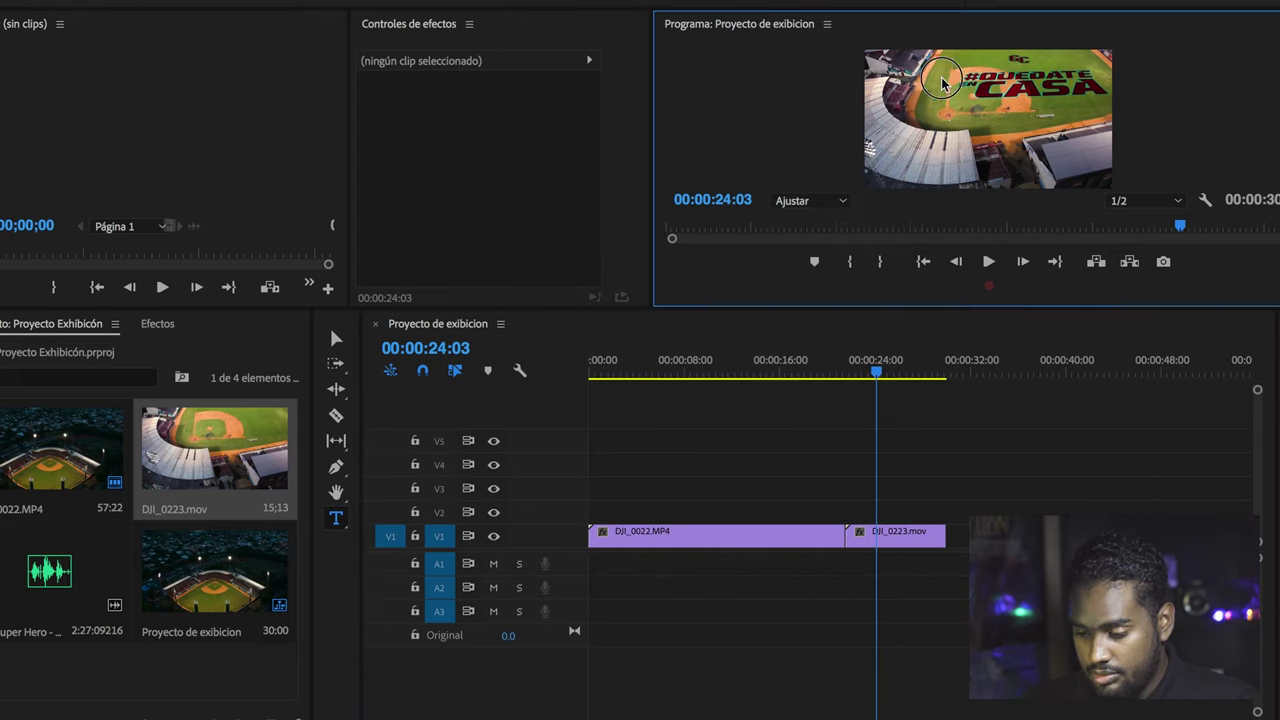
pyautogui.moveTo(1018, 117); pyautogui.dragTo(935, 76)
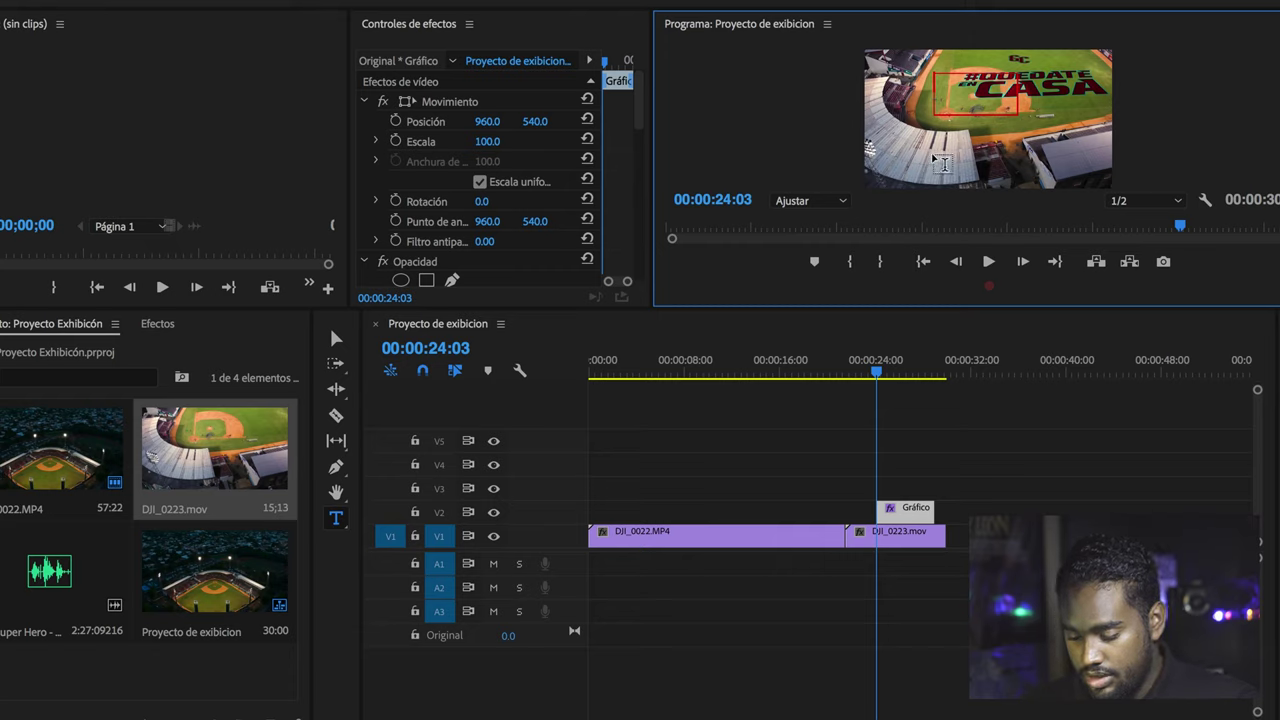
pyautogui.hotkey('ctrl', 'z')
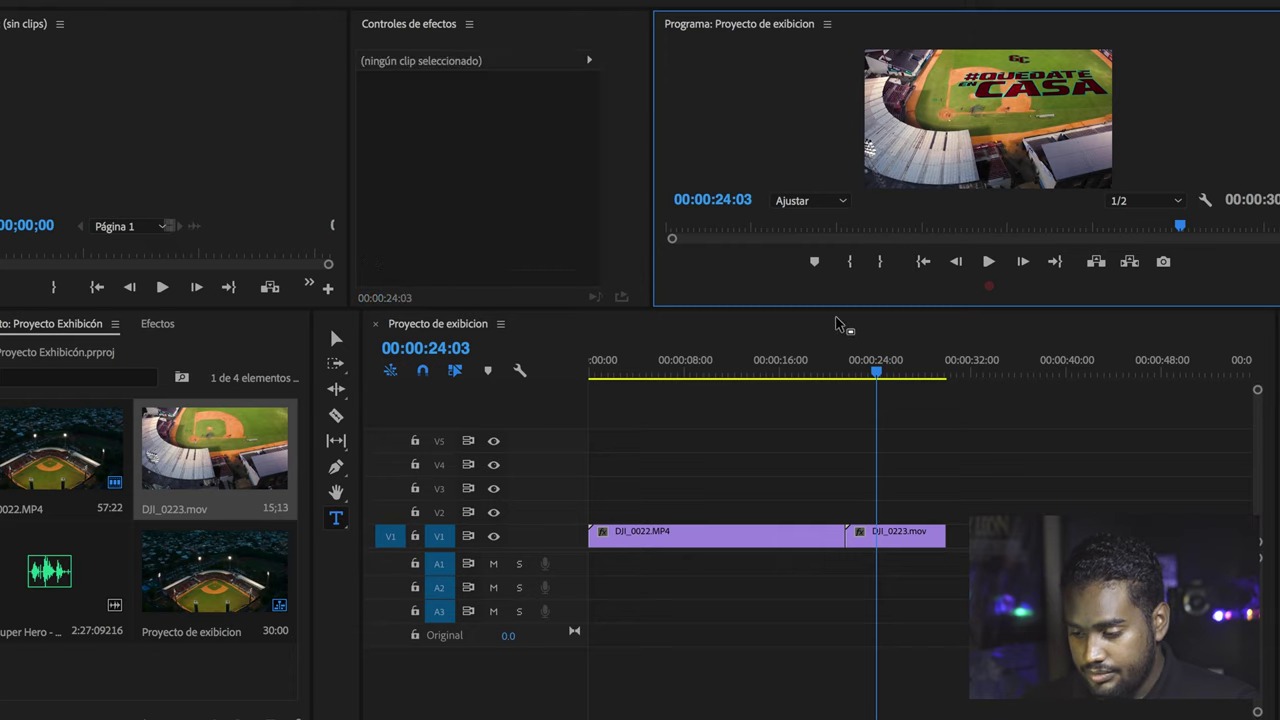
# - Trim the start of DJI_0022 and the end of DJI_0223, moving both clips to the sequence start
pyautogui.moveTo(661, 372)
pyautogui.mouseDown()
pyautogui.moveTo(705, 373)
pyautogui.moveTo(688, 373)
pyautogui.mouseUp()
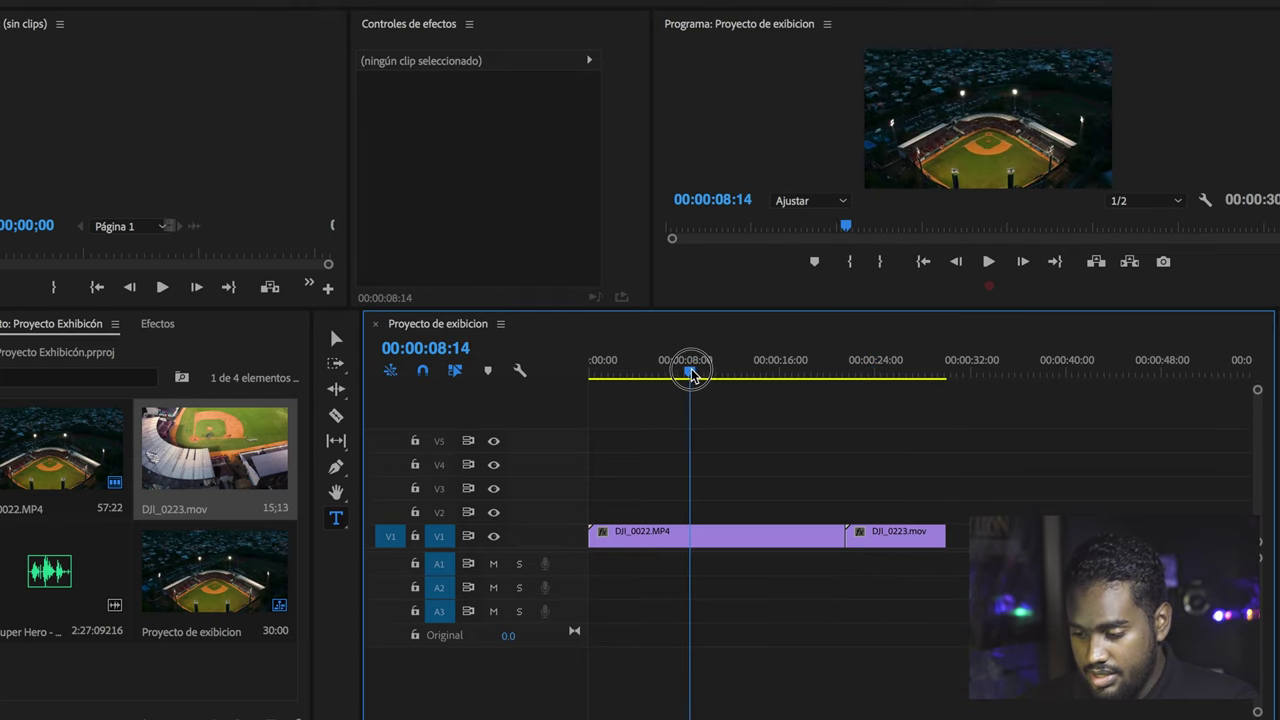
pyautogui.moveTo(592, 531); pyautogui.dragTo(698, 531)
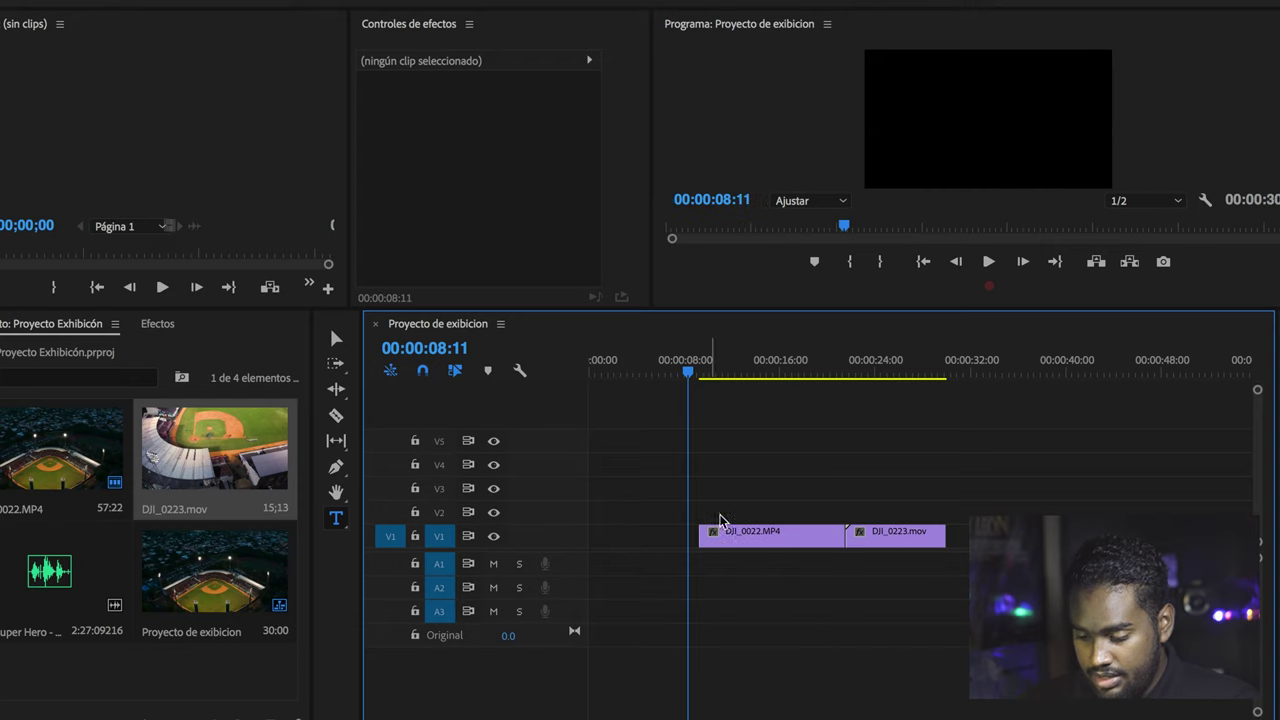
pyautogui.moveTo(740, 466); pyautogui.dragTo(886, 535)
pyautogui.moveTo(784, 532); pyautogui.dragTo(684, 532)
pyautogui.click(757, 509)
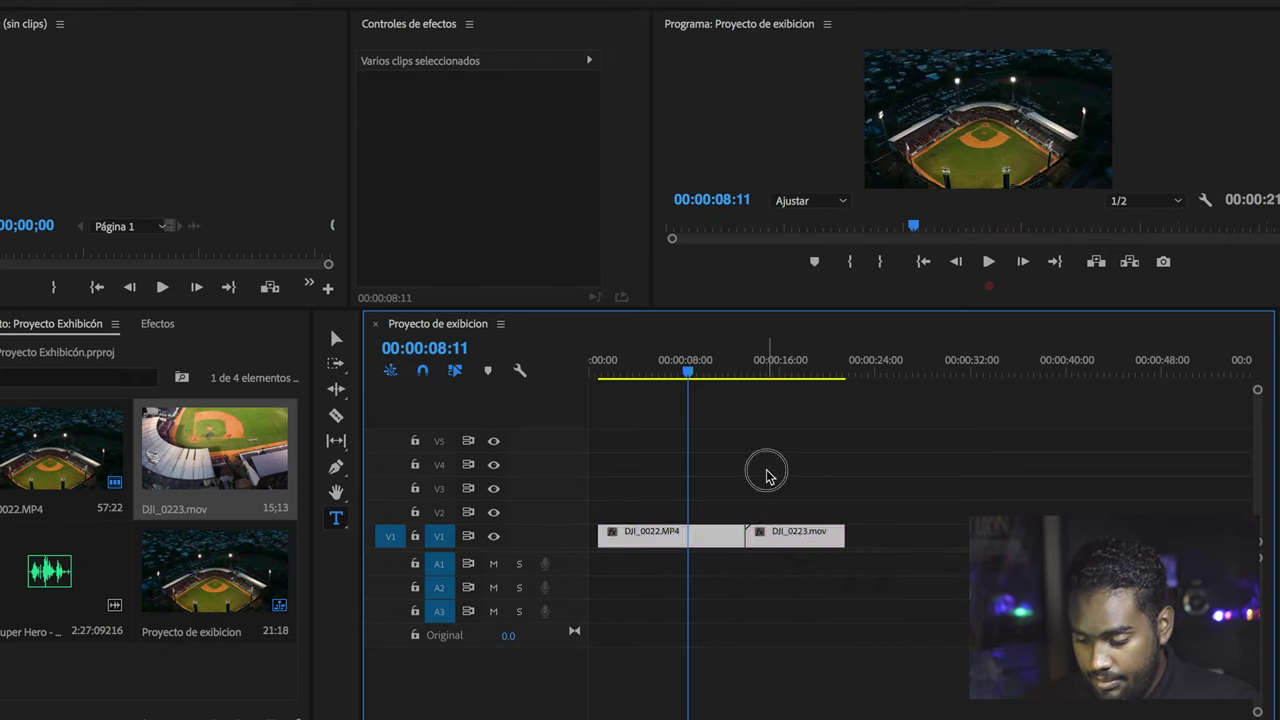
pyautogui.click(700, 535)
pyautogui.click(842, 527)
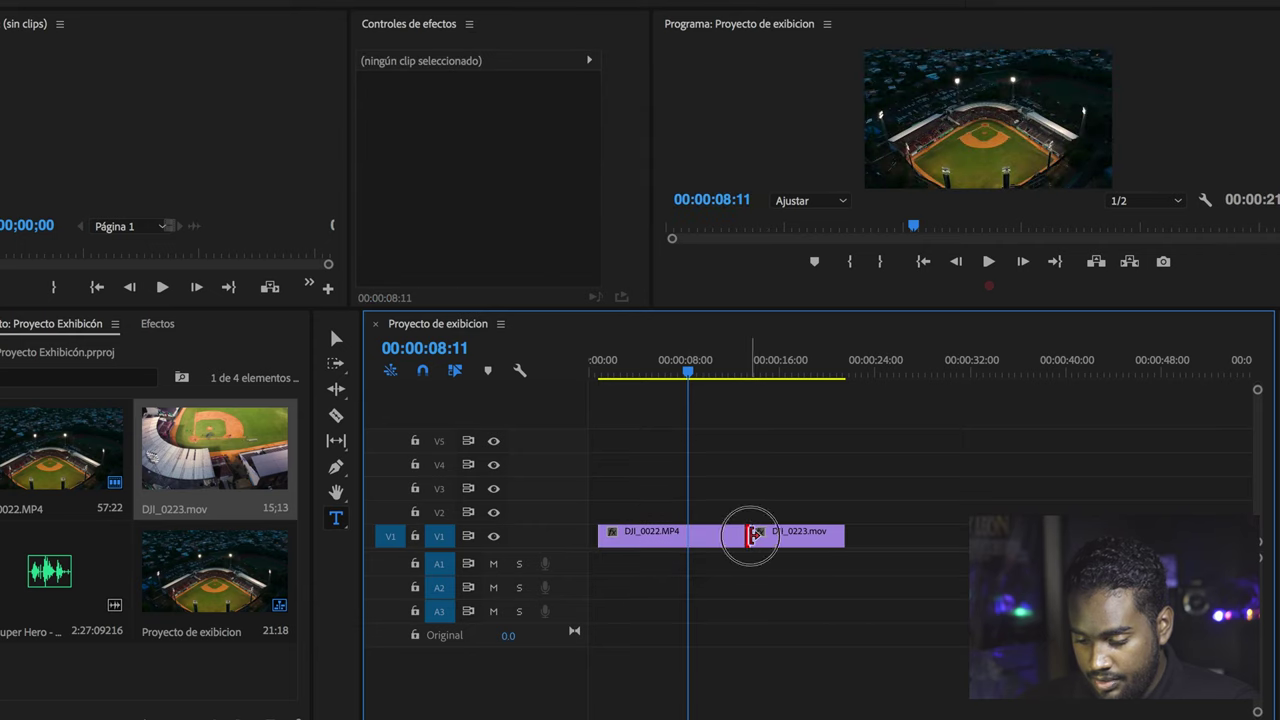
pyautogui.moveTo(845, 535); pyautogui.dragTo(829, 535)
# - Lay the Super Hero music on A1, Razor-cut it where the video ends, and delete the excess
pyautogui.click(737, 466)
pyautogui.hotkey('ctrl', 'a')
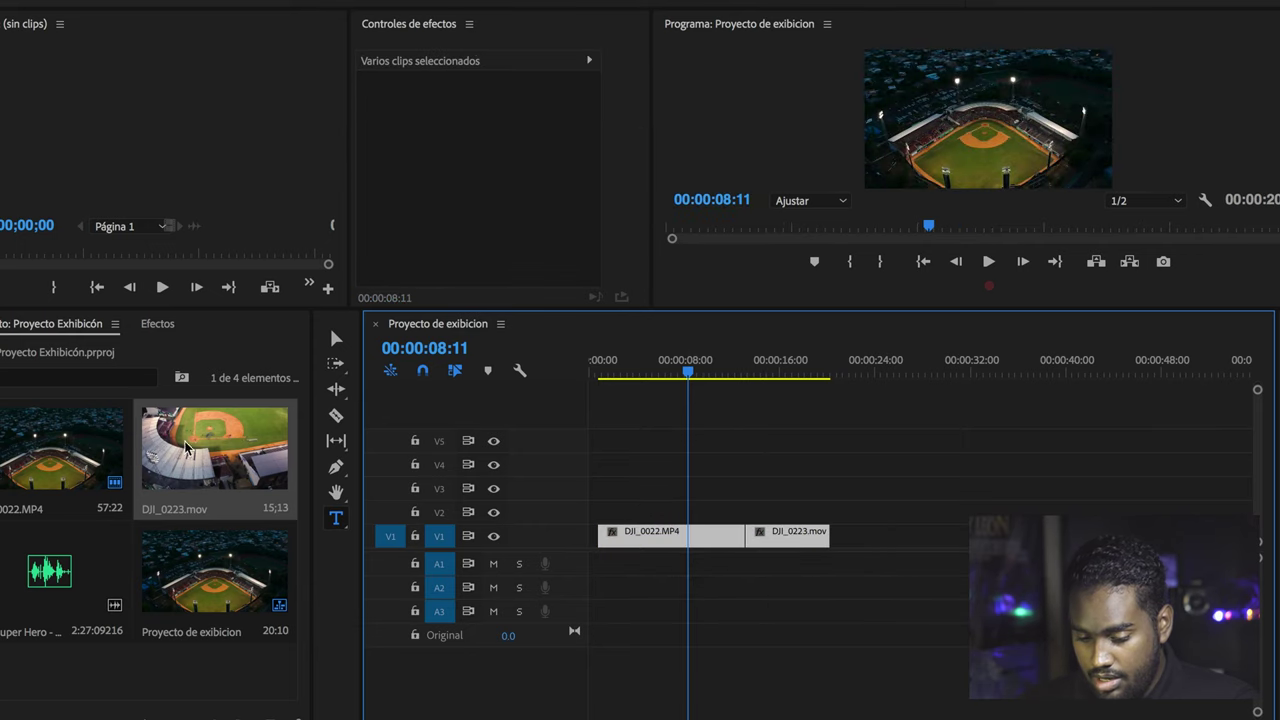
pyautogui.moveTo(75, 570); pyautogui.dragTo(607, 563)
pyautogui.click(650, 404)
pyautogui.moveTo(614, 371); pyautogui.dragTo(603, 377)
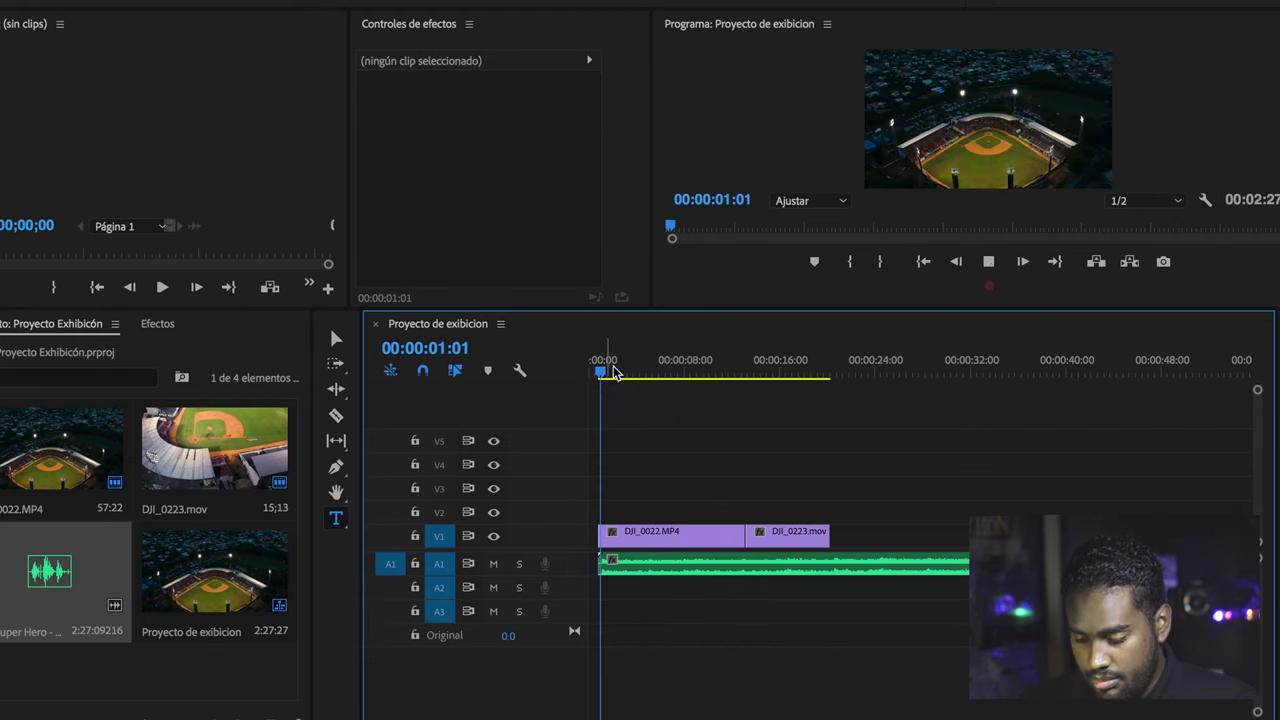
pyautogui.press('c')
pyautogui.click(832, 565)
pyautogui.press('v')
pyautogui.press('space')
pyautogui.click(918, 576)
pyautogui.press('Delete')
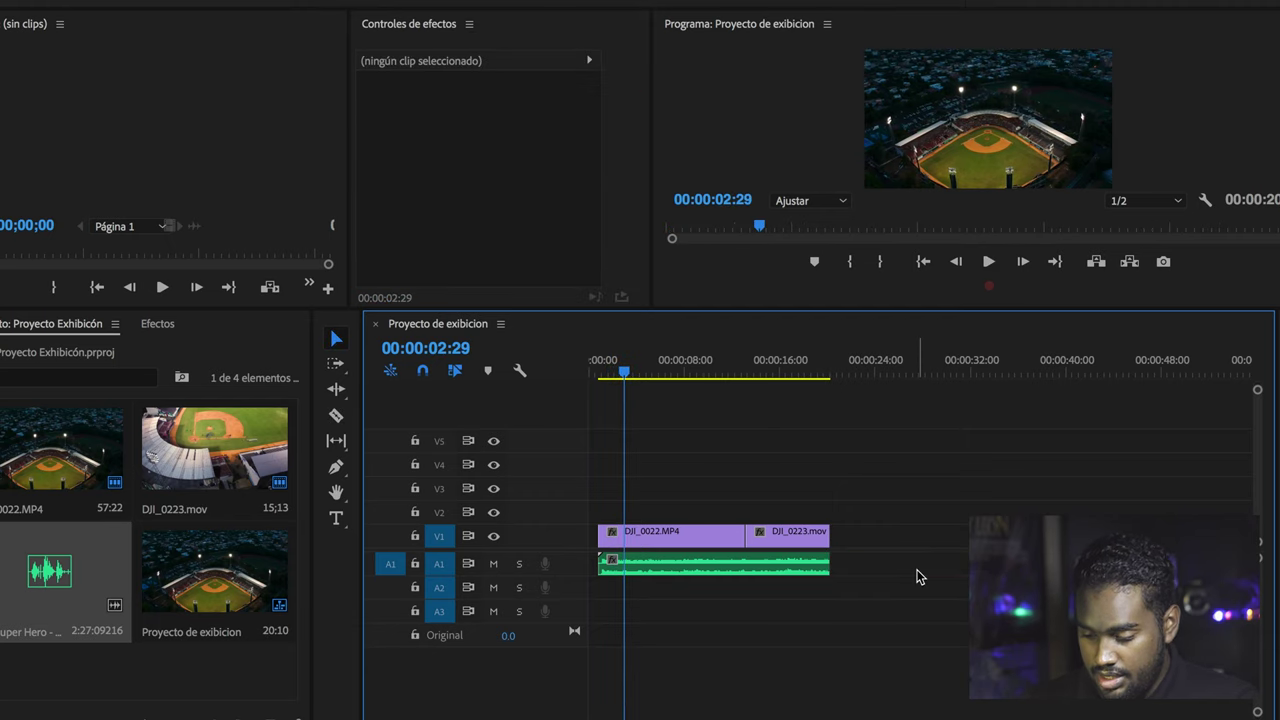
# - Apply default transitions to the Super Hero music clip's ends
pyautogui.rightClick(820, 565)
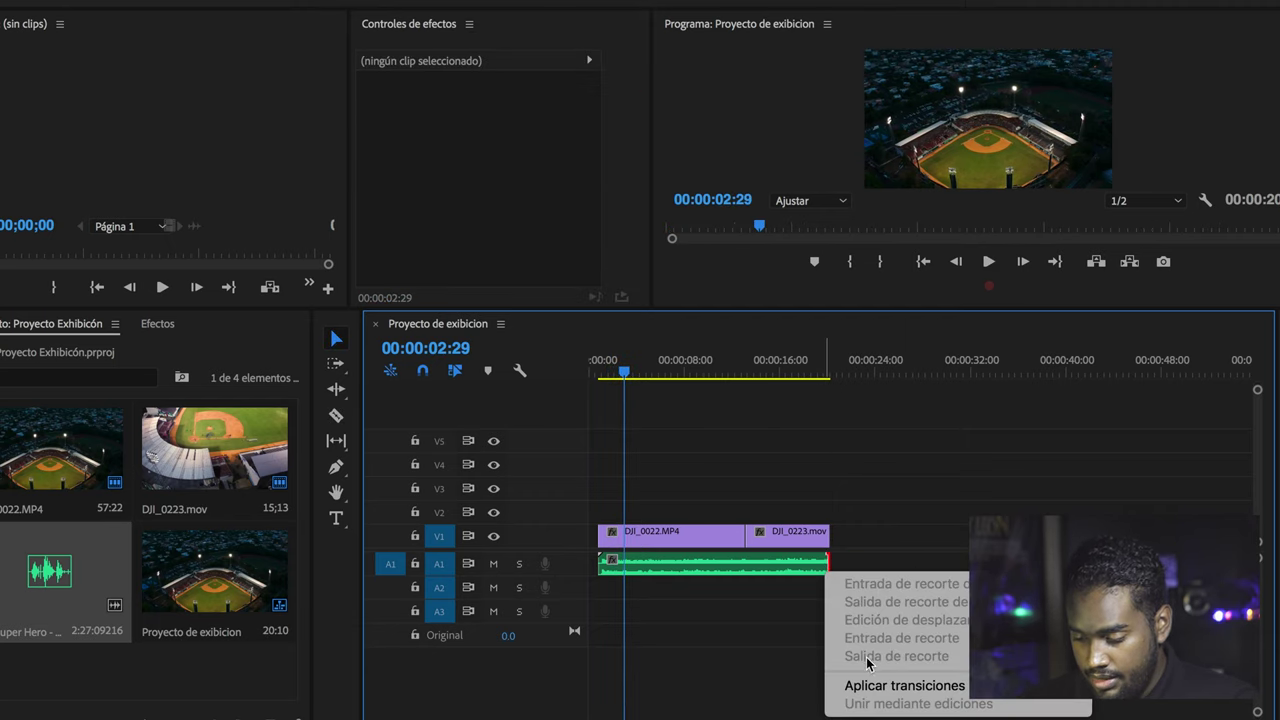
pyautogui.click(808, 677)
pyautogui.rightClick(607, 566)
pyautogui.click(700, 689)
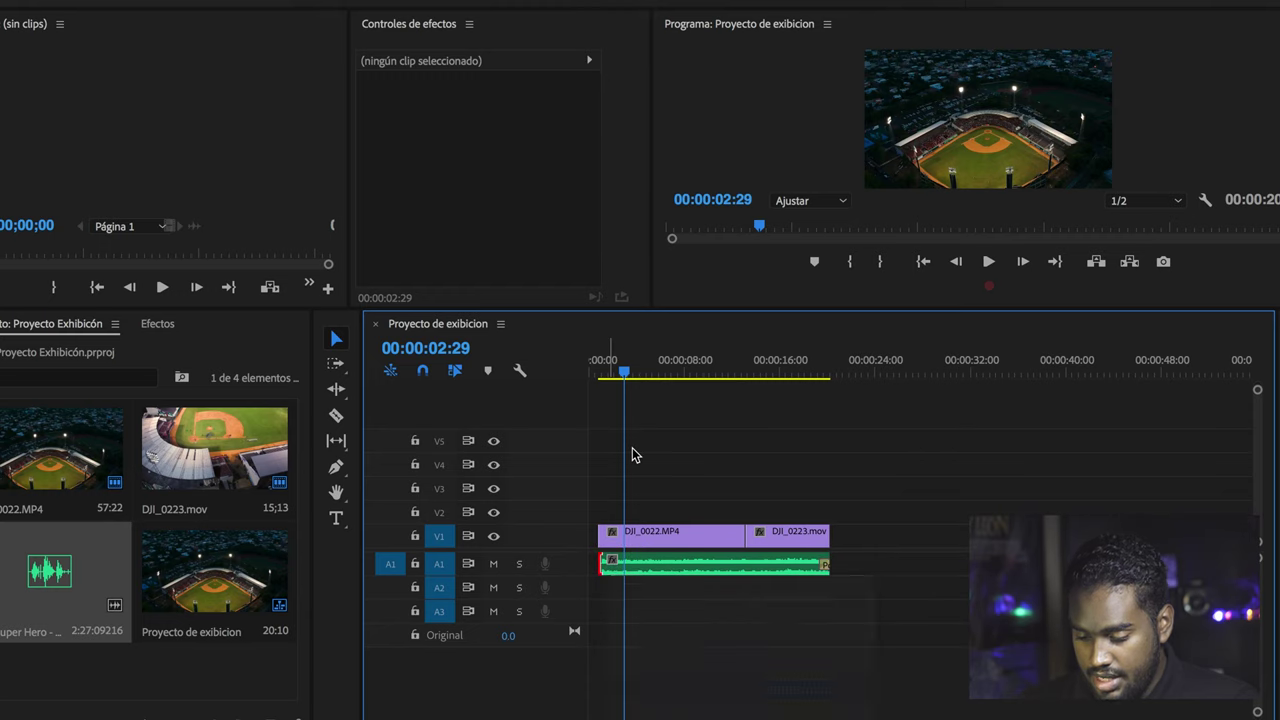
# - Shift the video and music clips together so they start at 00:00
pyautogui.moveTo(672, 368); pyautogui.dragTo(708, 366)
pyautogui.click(751, 372)
pyautogui.click(728, 384)
pyautogui.click(807, 380)
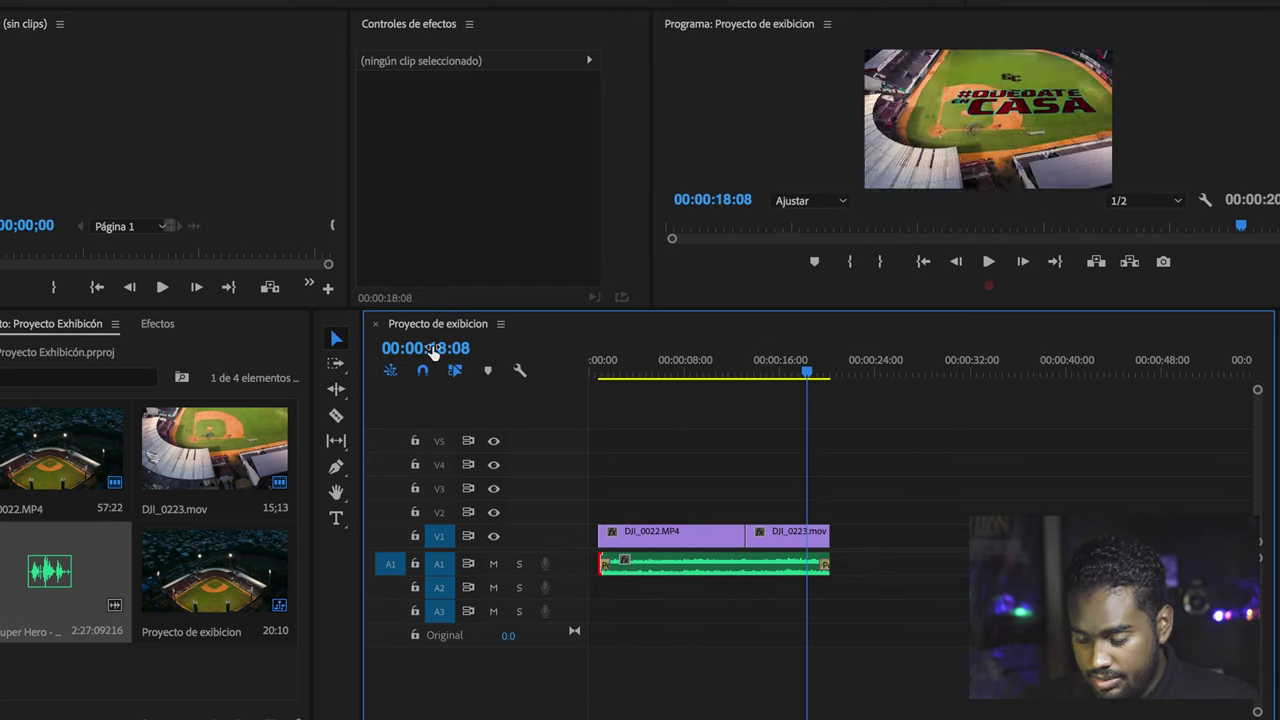
pyautogui.moveTo(815, 378); pyautogui.dragTo(675, 390)
pyautogui.moveTo(829, 477); pyautogui.dragTo(600, 605)
pyautogui.moveTo(660, 533); pyautogui.dragTo(650, 533)
pyautogui.click(613, 474)
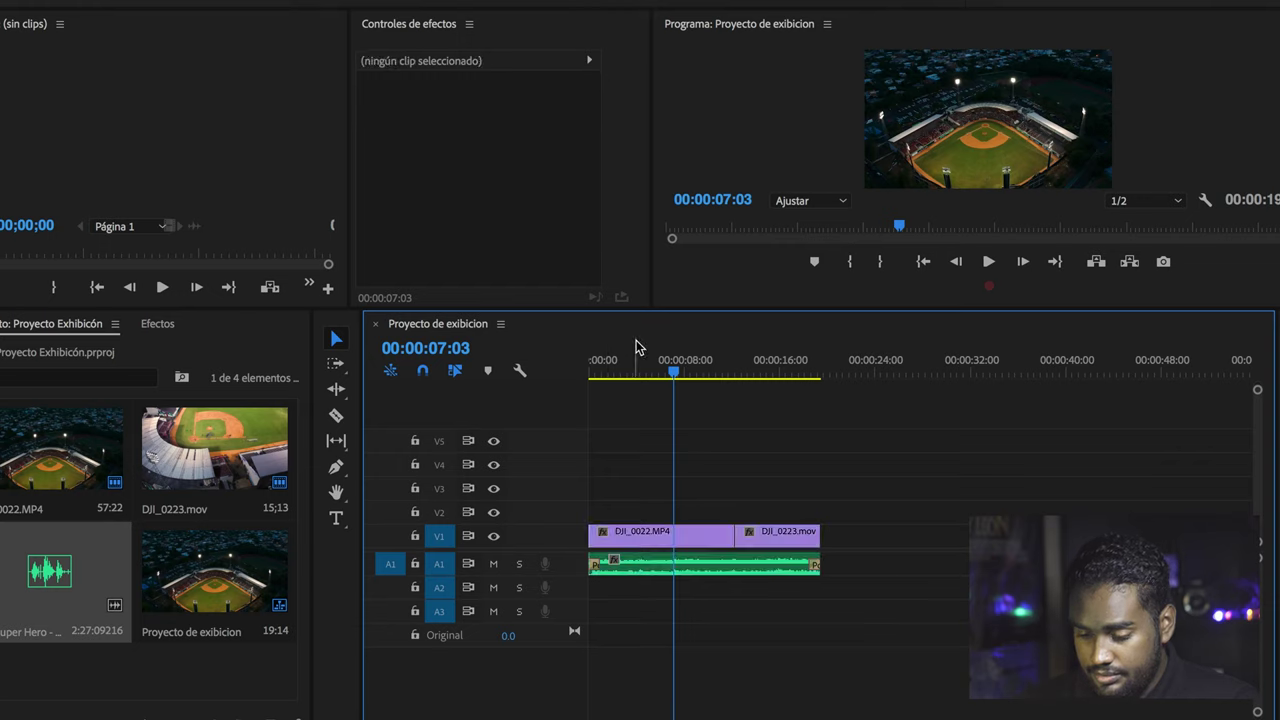
pyautogui.press('Home')
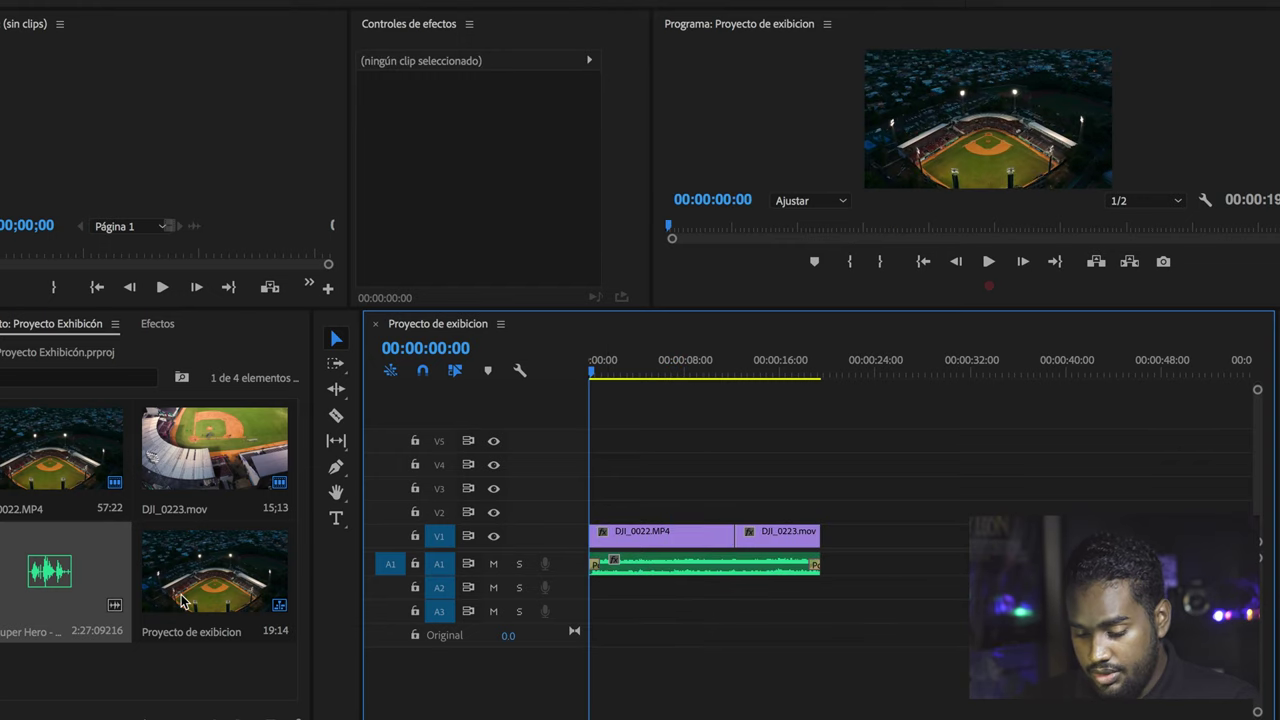
# - Open the import browser from the project bin's context menu
pyautogui.click(715, 533)
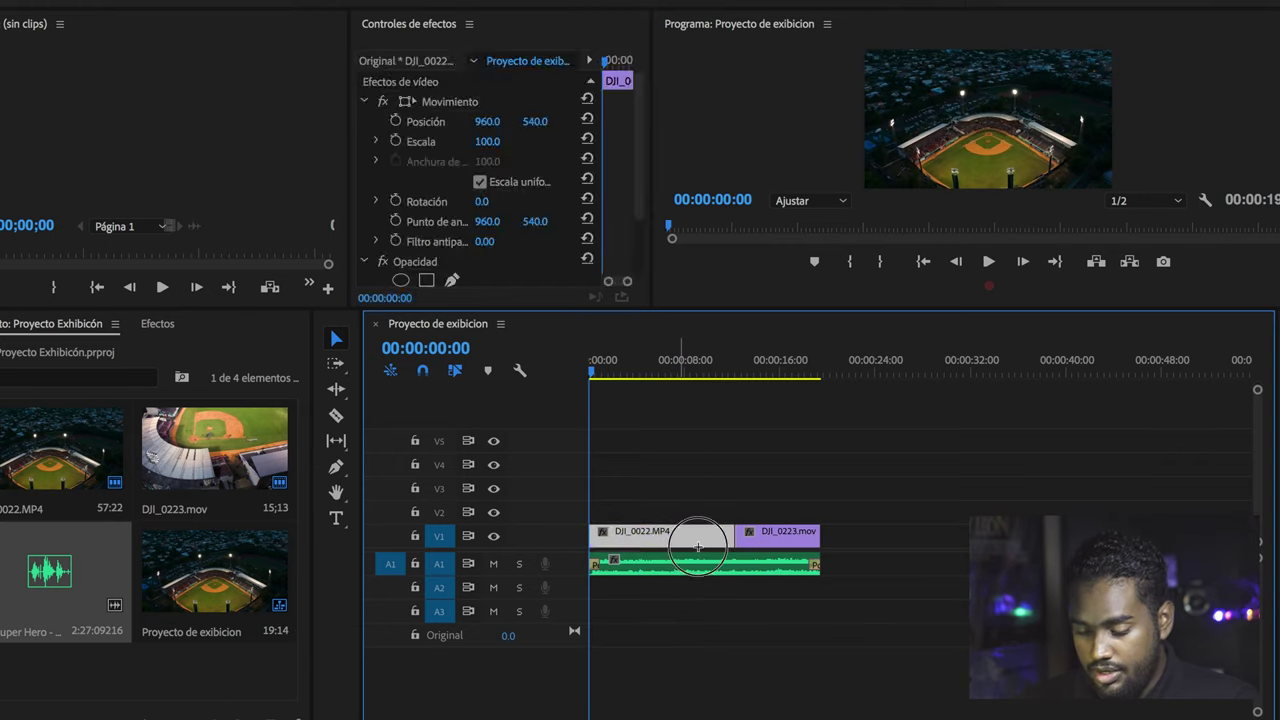
pyautogui.rightClick(200, 660)
pyautogui.click(248, 713)
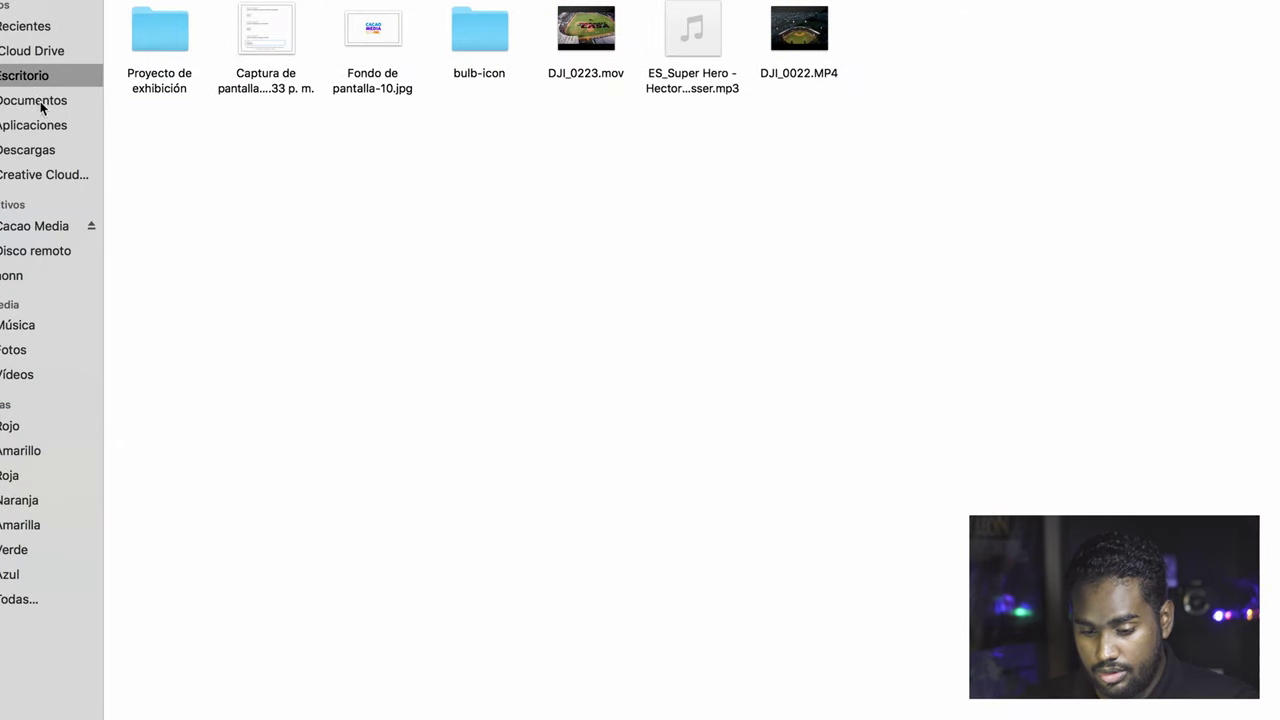
# - Import SFM motivacion by CMG.MP4.mp4 from the Descargas folder
pyautogui.click(42, 128)
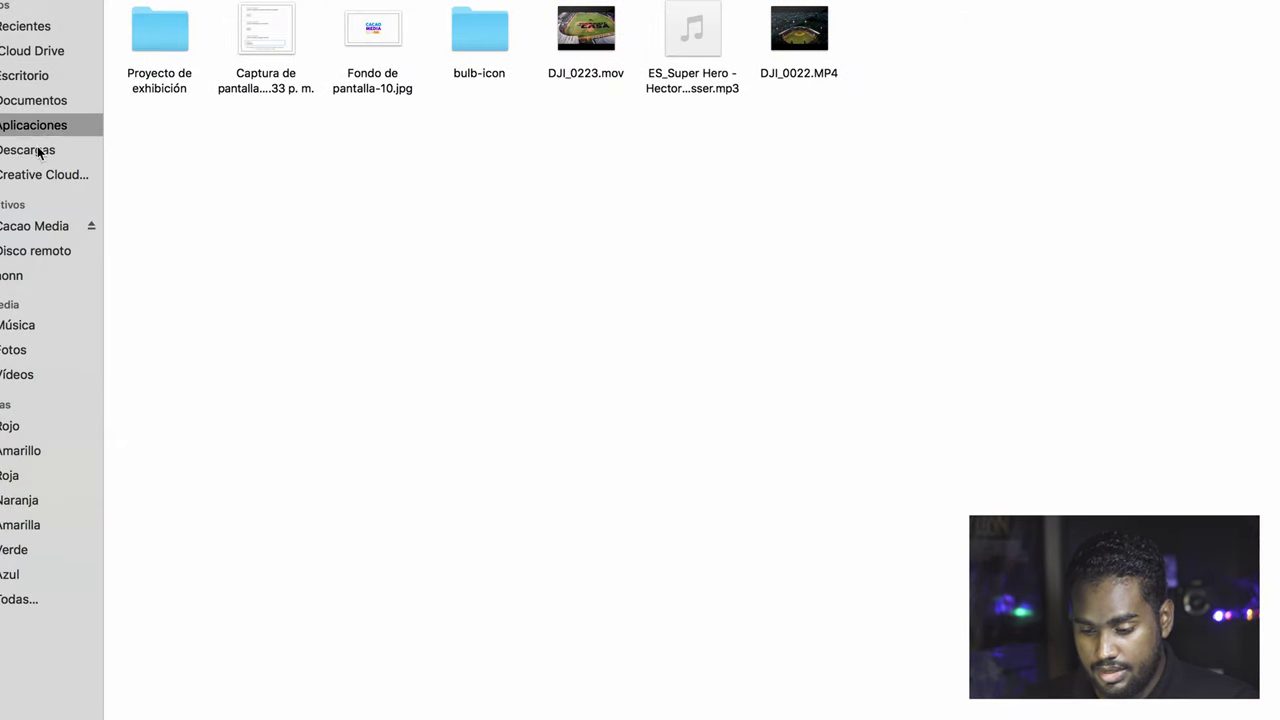
pyautogui.click(40, 152)
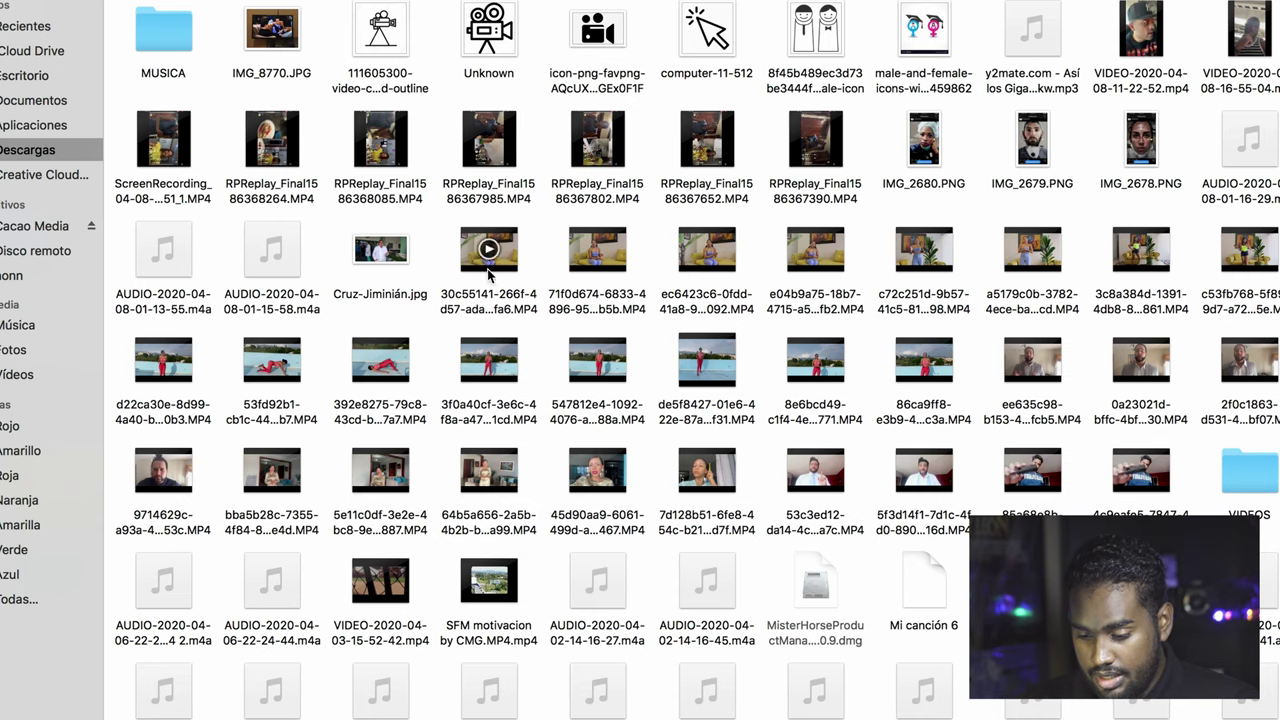
pyautogui.click(494, 308)
pyautogui.scroll(-2, 476, 545)
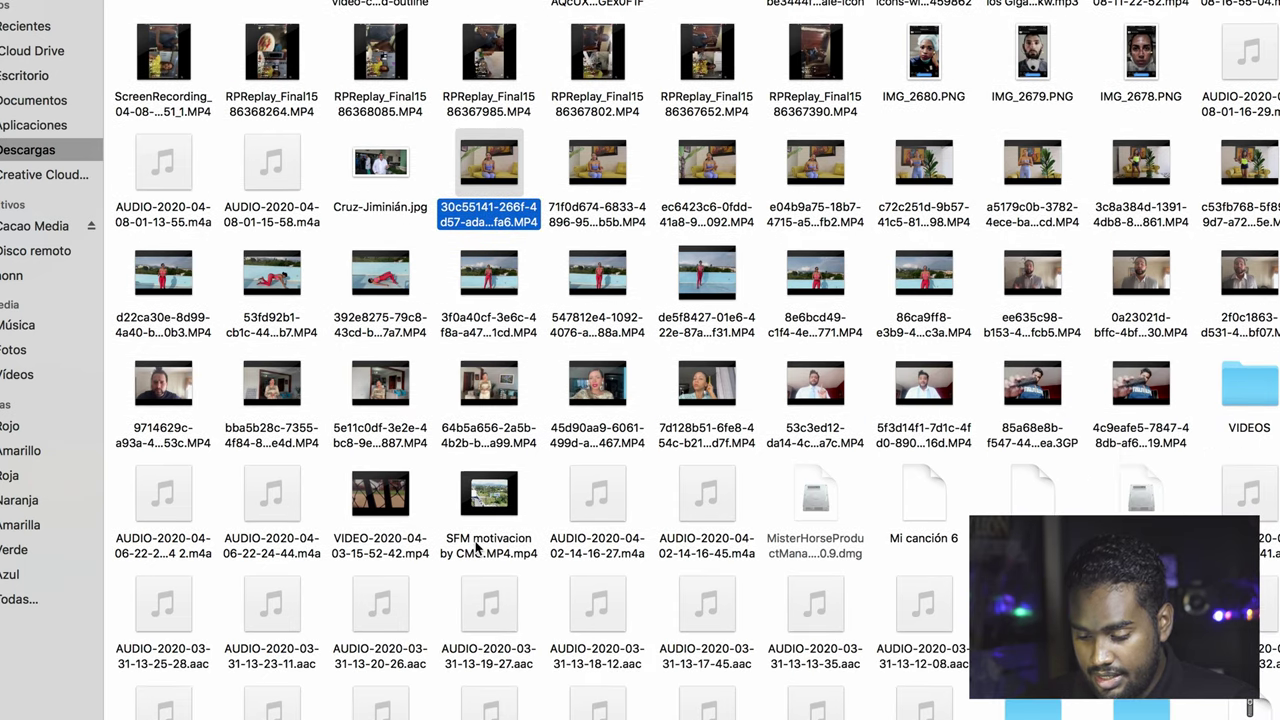
pyautogui.click(493, 553)
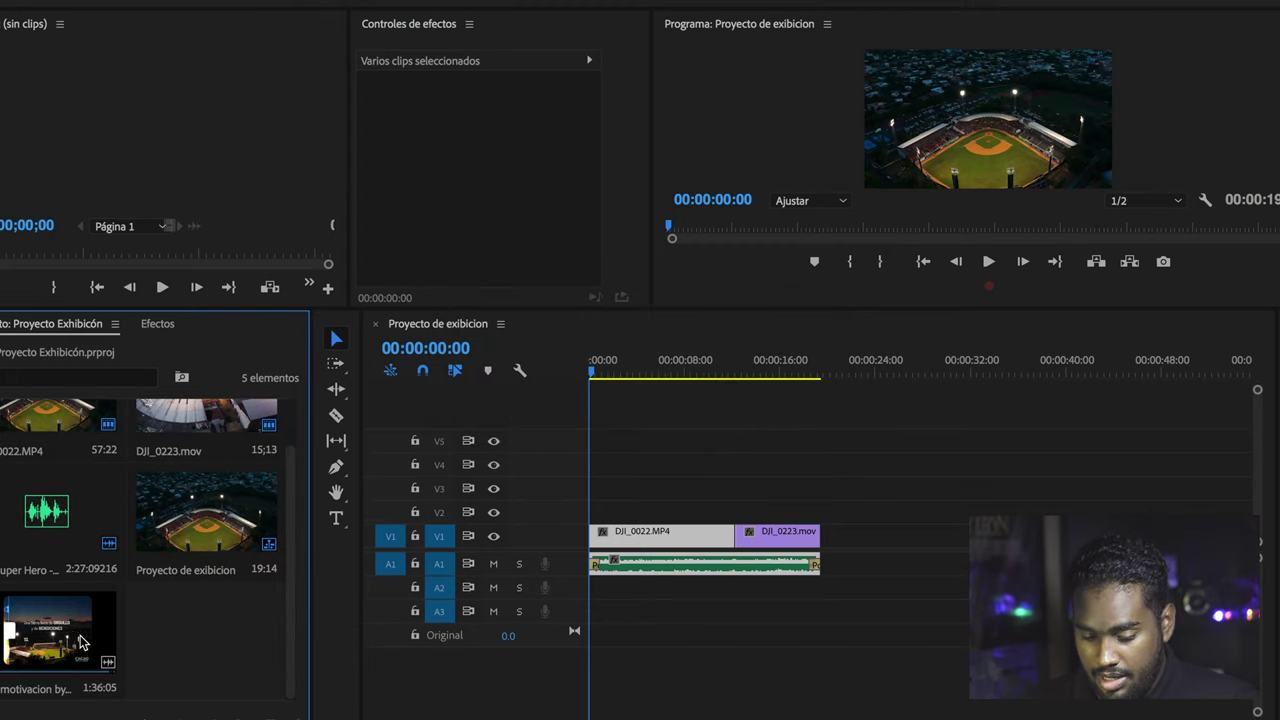
# - Place the SFM motivacion clip on the timeline after the stadium clips
pyautogui.click(60, 633)
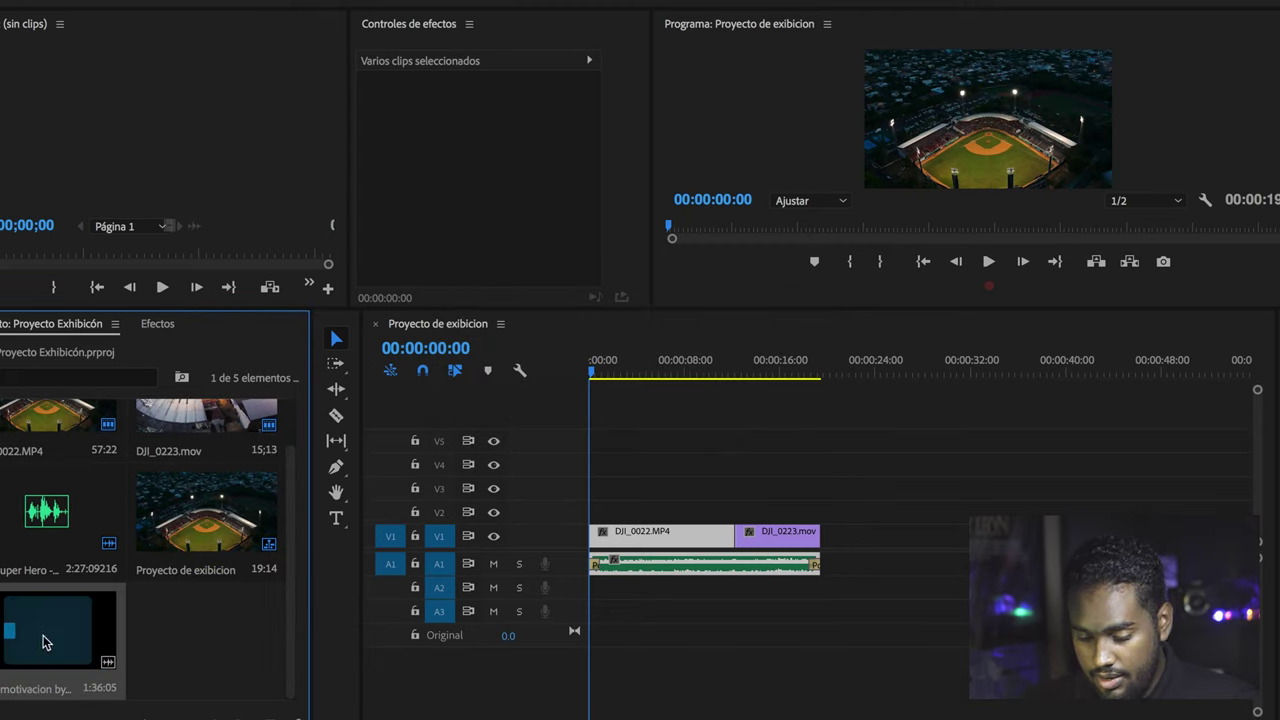
pyautogui.moveTo(60, 625); pyautogui.dragTo(850, 548)
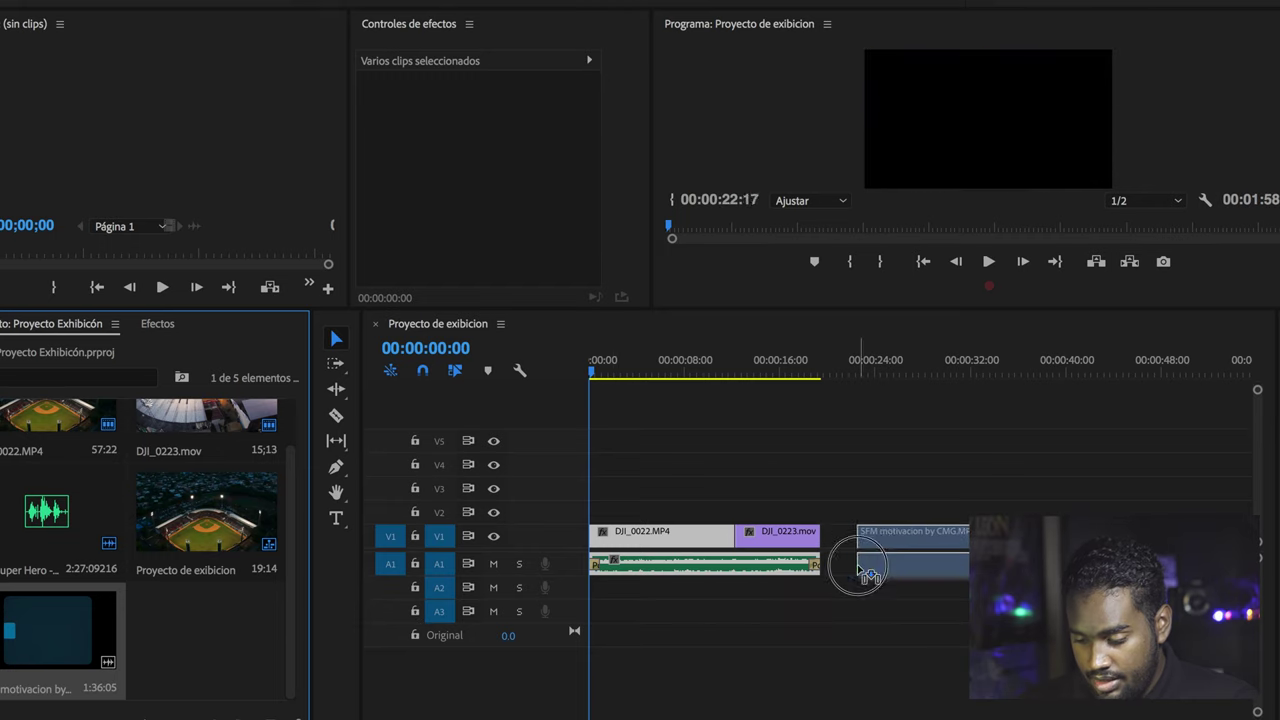
pyautogui.moveTo(891, 366); pyautogui.dragTo(928, 367)
pyautogui.click(1078, 536)
pyautogui.click(998, 366)
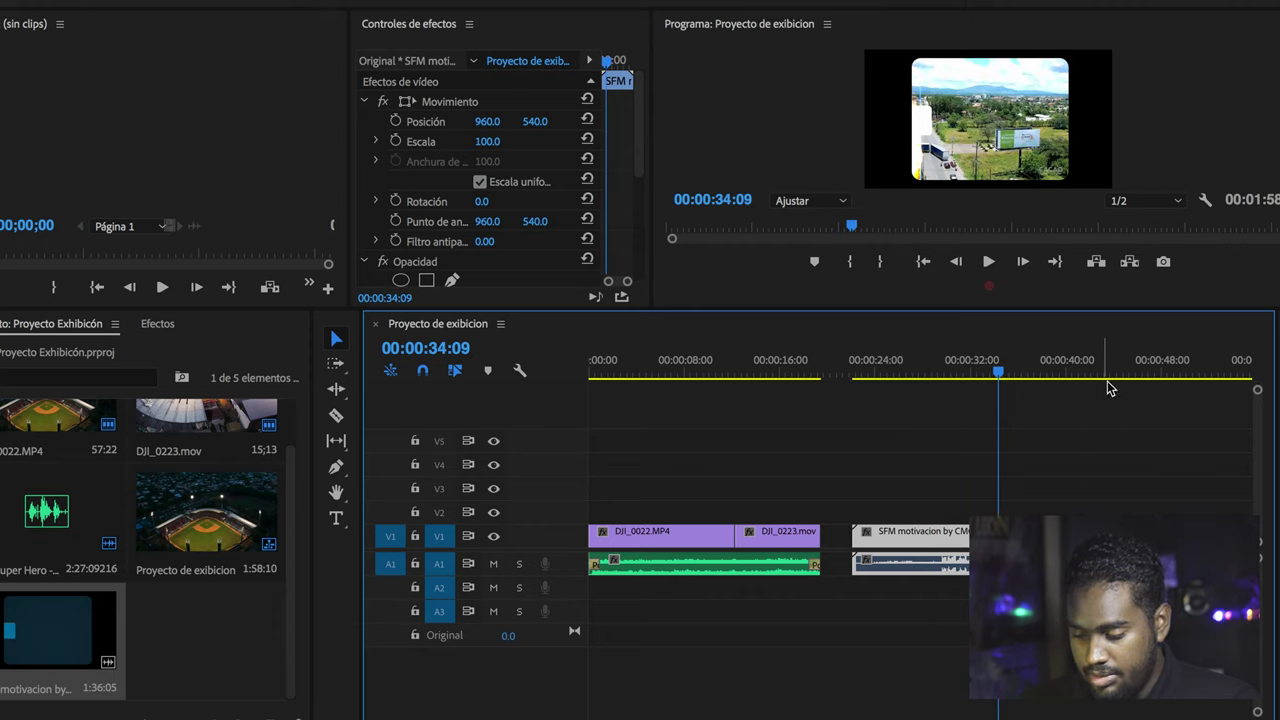
pyautogui.click(929, 356)
pyautogui.click(1023, 477)
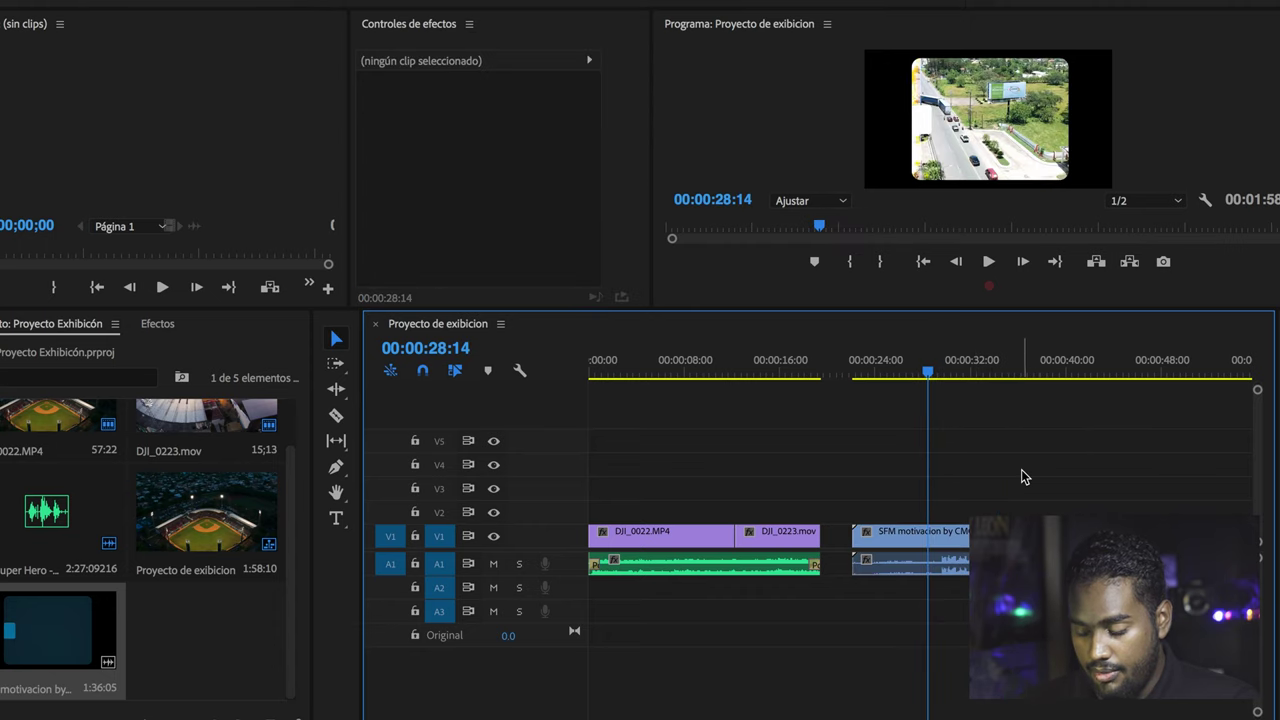
pyautogui.click(951, 555)
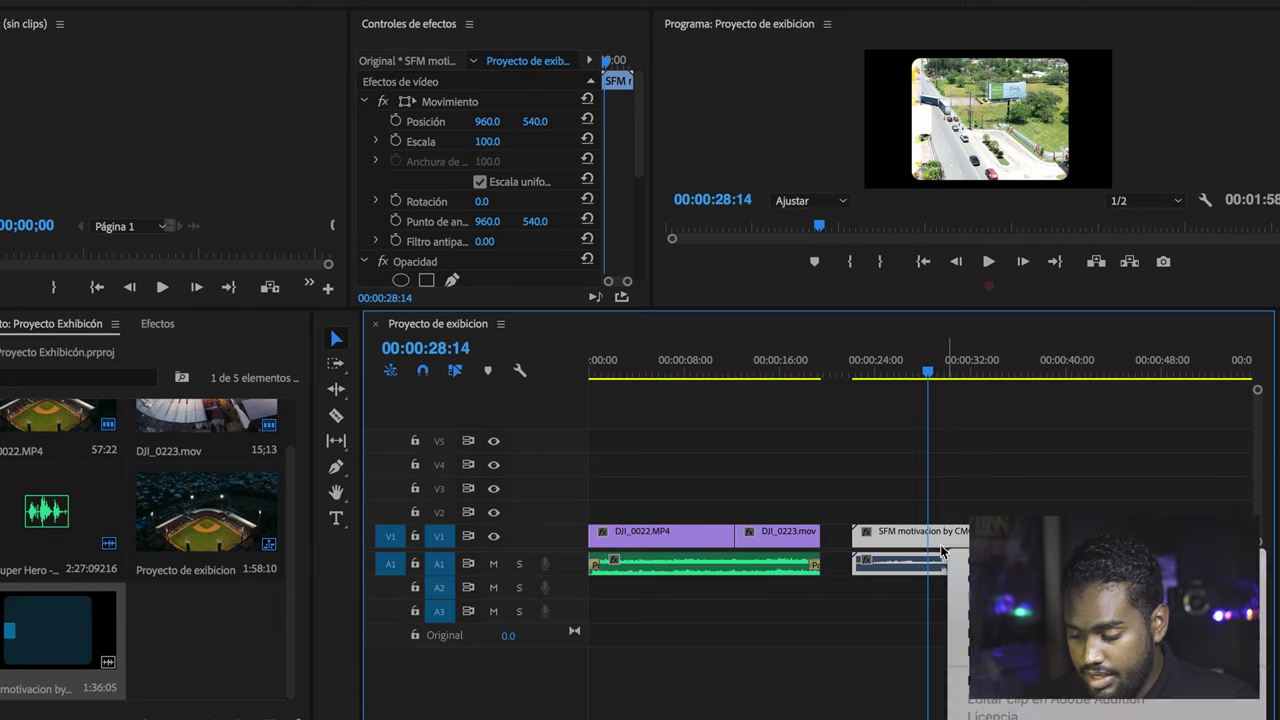
# - Unlink the SFM clip's video and audio, leaving the video on V1
pyautogui.rightClick(949, 553)
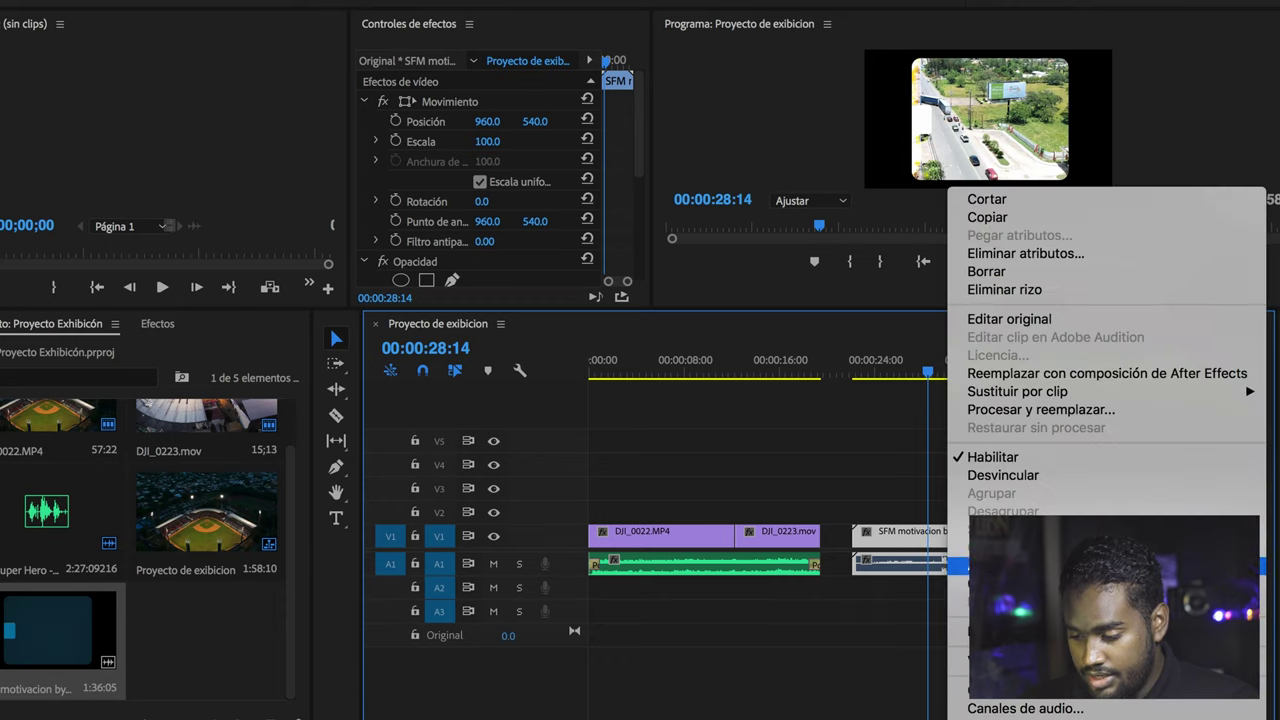
pyautogui.click(1050, 477)
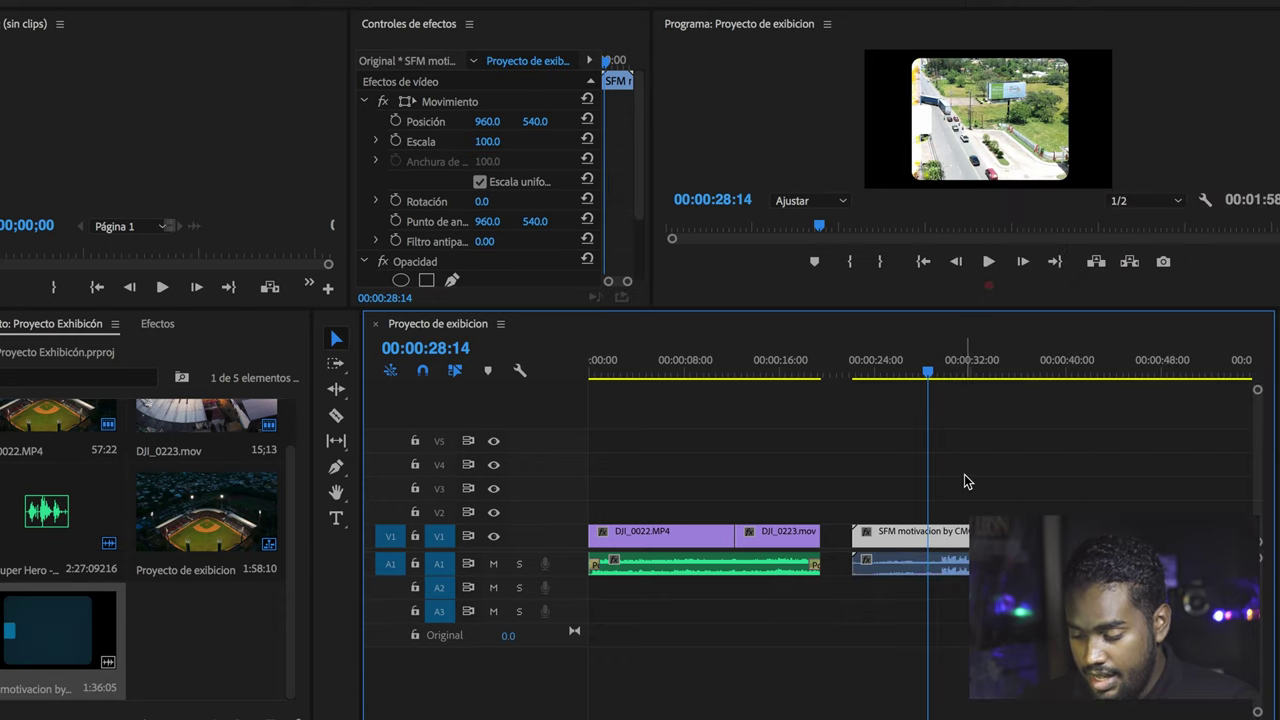
pyautogui.hotkey('ctrl', 'shift', 'a')
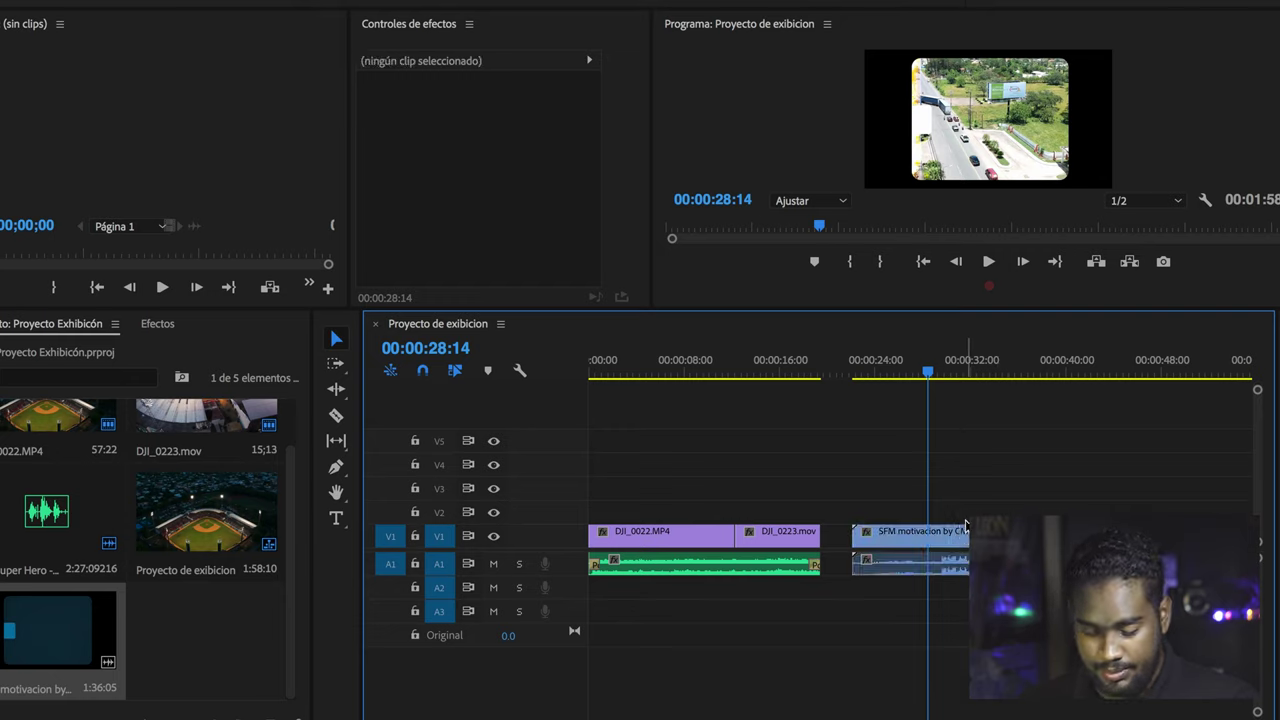
pyautogui.click(956, 566)
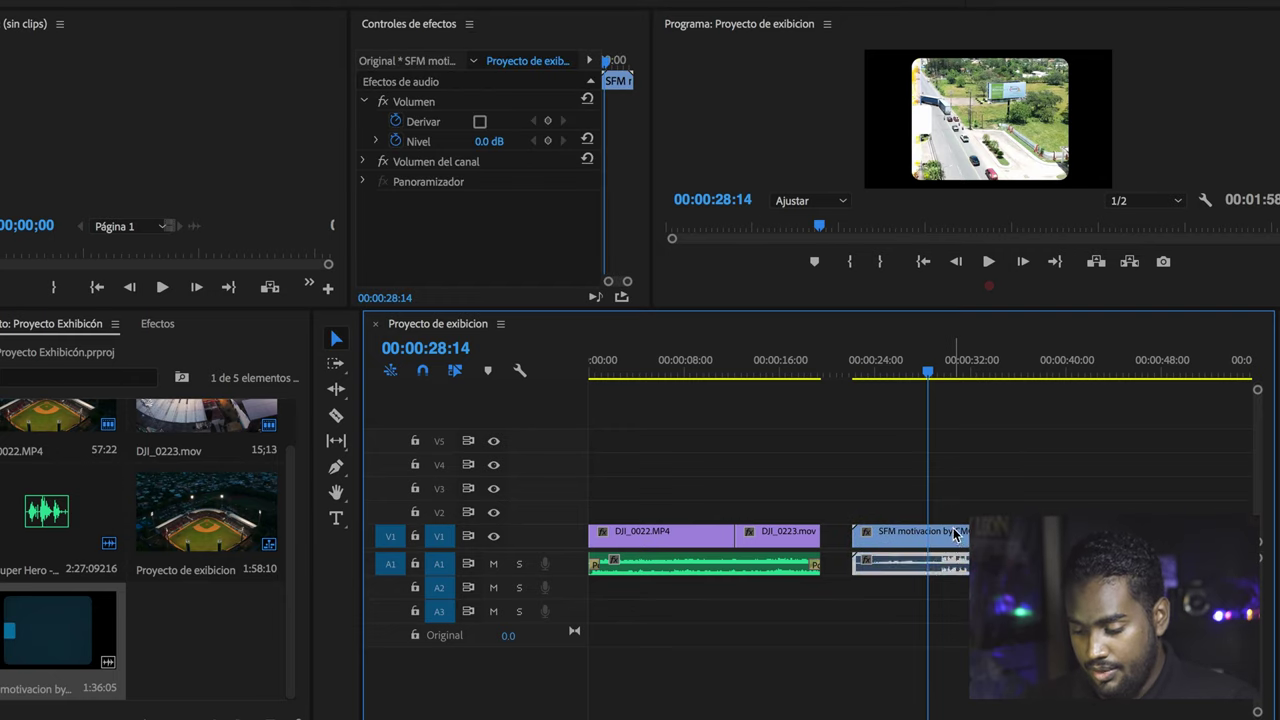
pyautogui.hotkey('ctrl', 'shift', 'a')
pyautogui.click(955, 571)
pyautogui.moveTo(959, 533)
pyautogui.mouseDown()
pyautogui.moveTo(1005, 505)
pyautogui.moveTo(949, 514)
pyautogui.mouseUp()
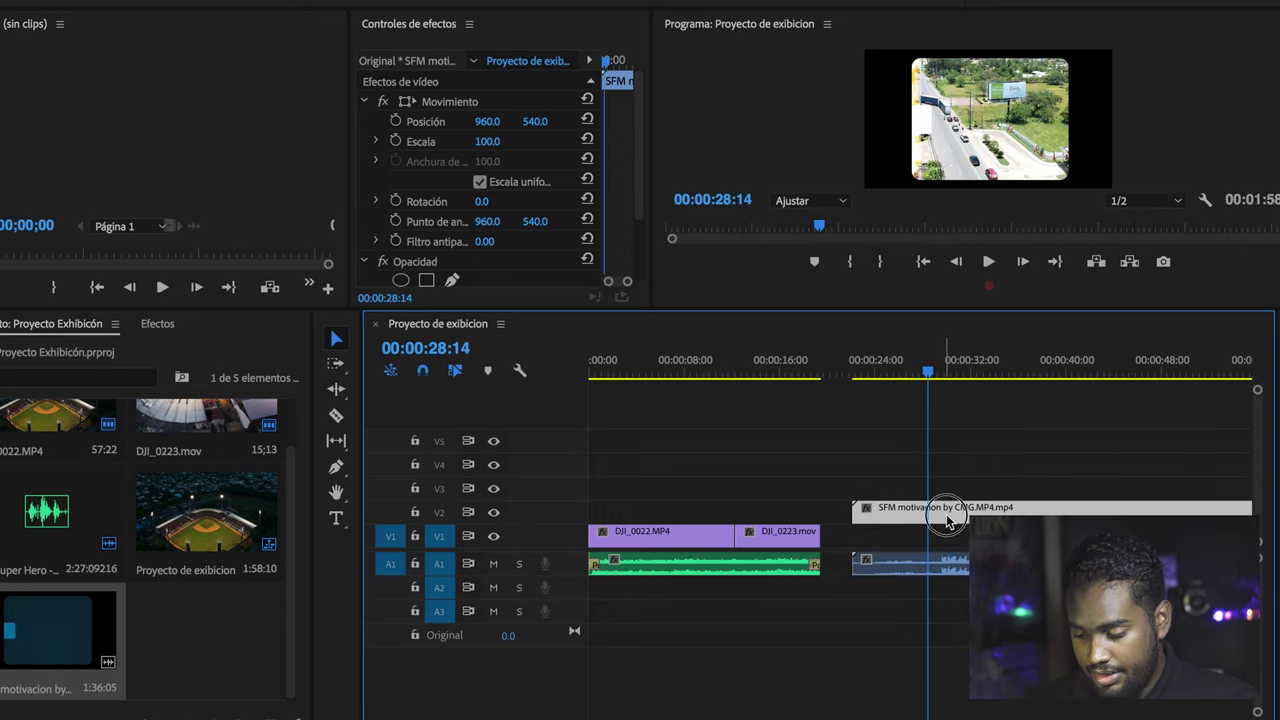
pyautogui.hotkey('ctrl', 'z')
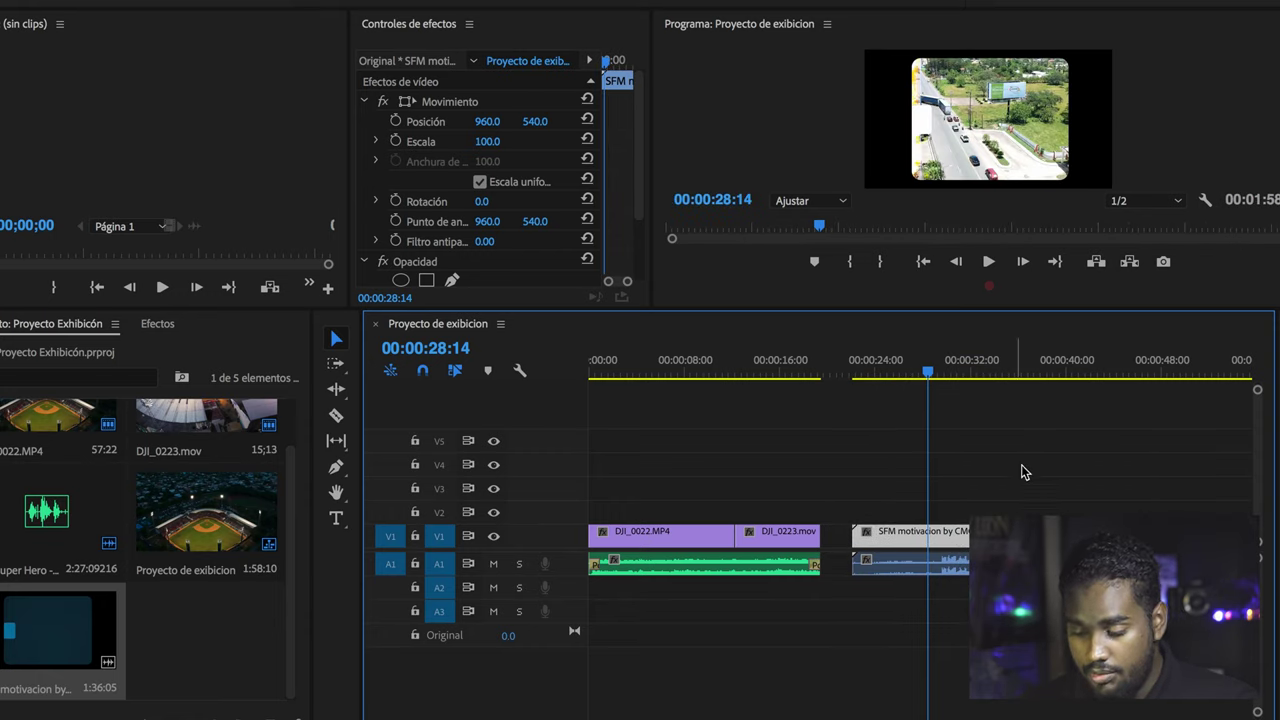
pyautogui.click(1037, 445)
pyautogui.moveTo(925, 548)
pyautogui.mouseDown()
pyautogui.moveTo(995, 500)
pyautogui.moveTo(985, 525)
pyautogui.mouseUp()
pyautogui.press('Escape')
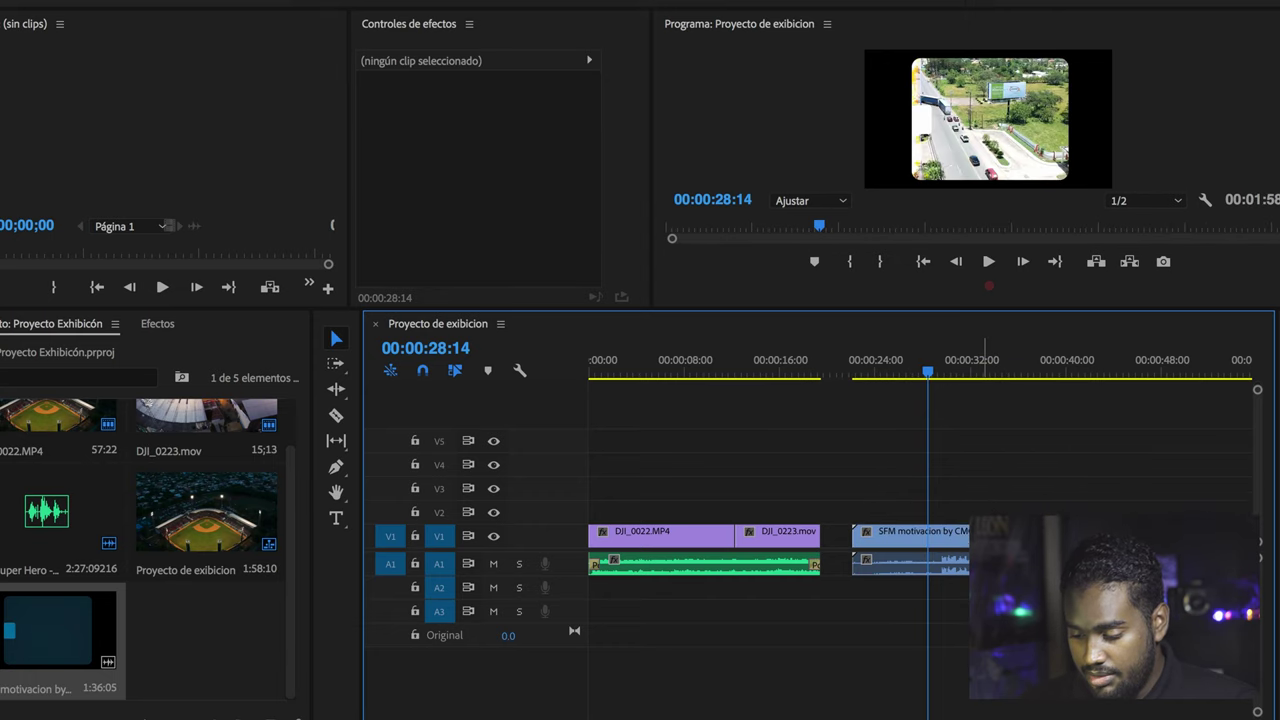
# - Select both SFM video and audio parts and delete them from the sequence
pyautogui.click(994, 494)
pyautogui.click(965, 537)
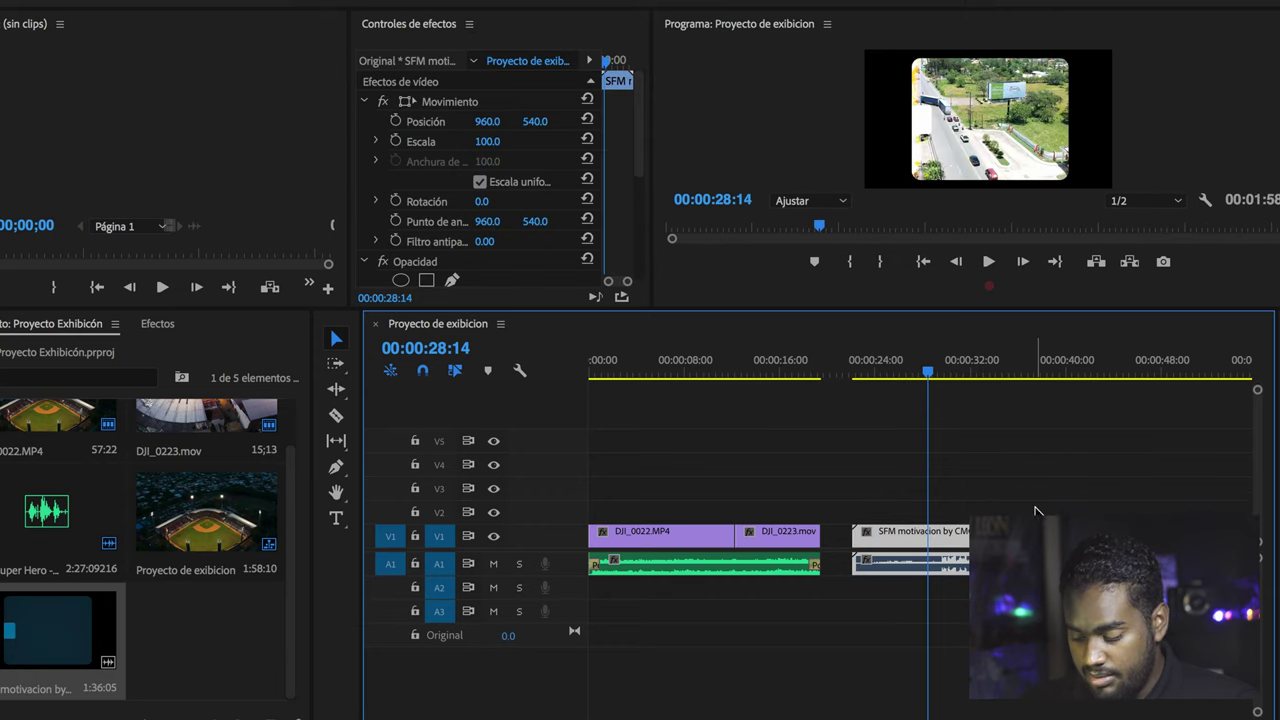
pyautogui.keyDown('alt'); pyautogui.click(922, 536); pyautogui.keyUp('alt')
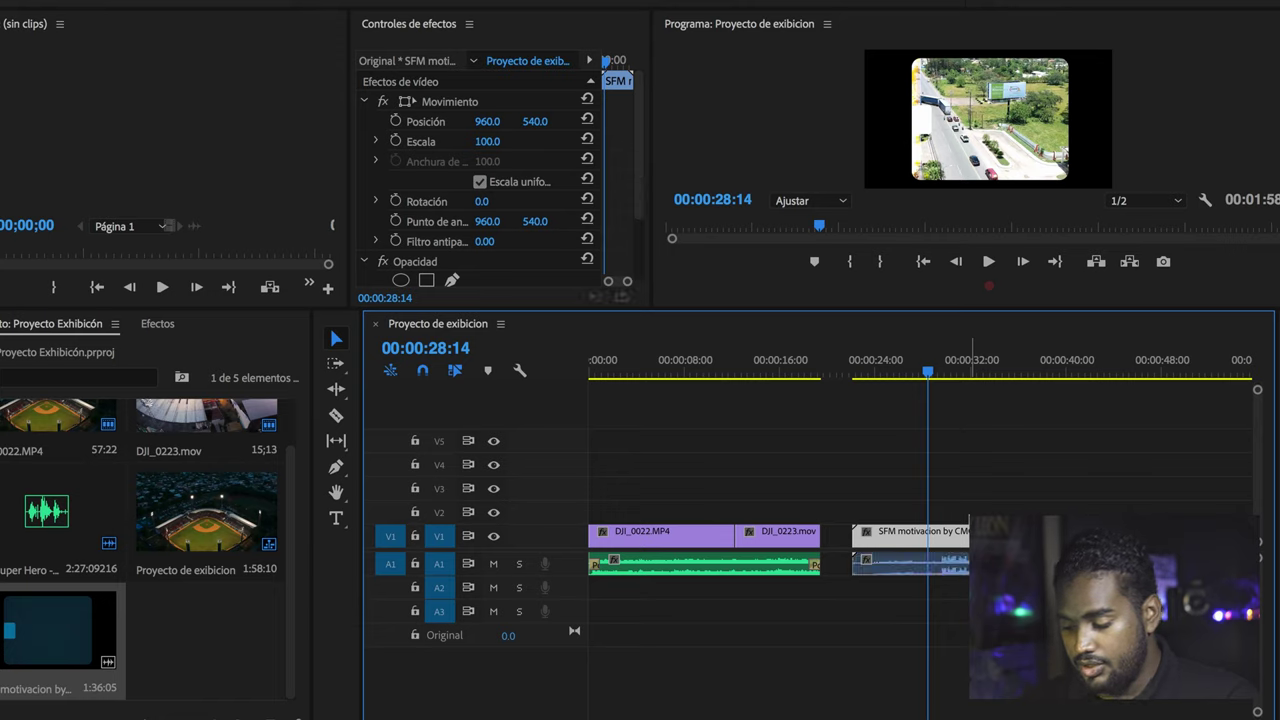
pyautogui.keyDown('alt'); pyautogui.click(927, 565); pyautogui.keyUp('alt')
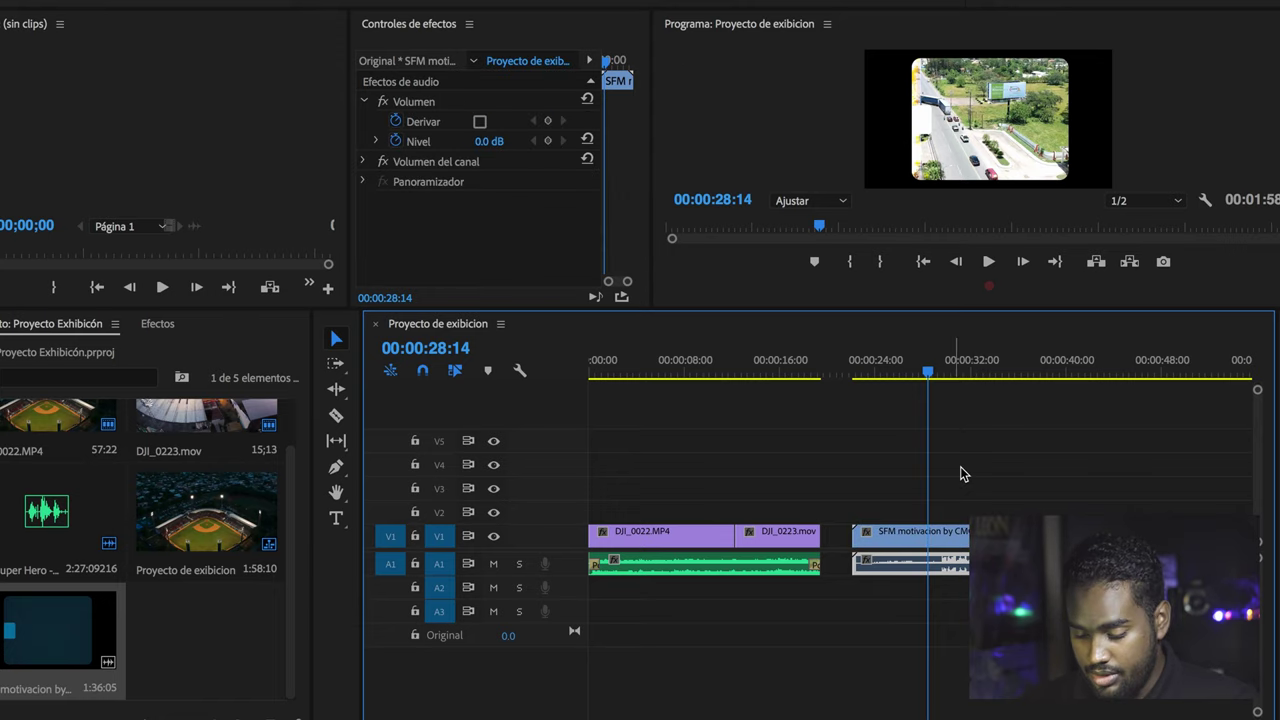
pyautogui.keyDown('shift'); pyautogui.click(955, 532); pyautogui.keyUp('shift')
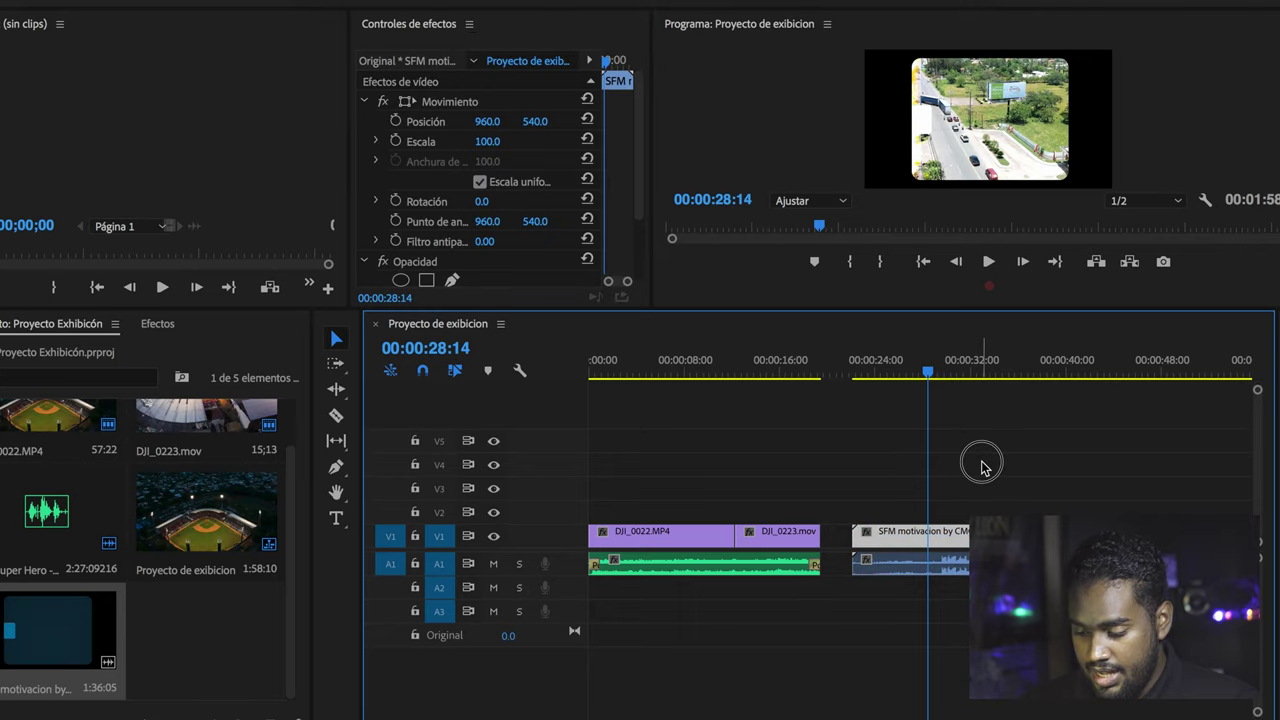
pyautogui.press('Delete')
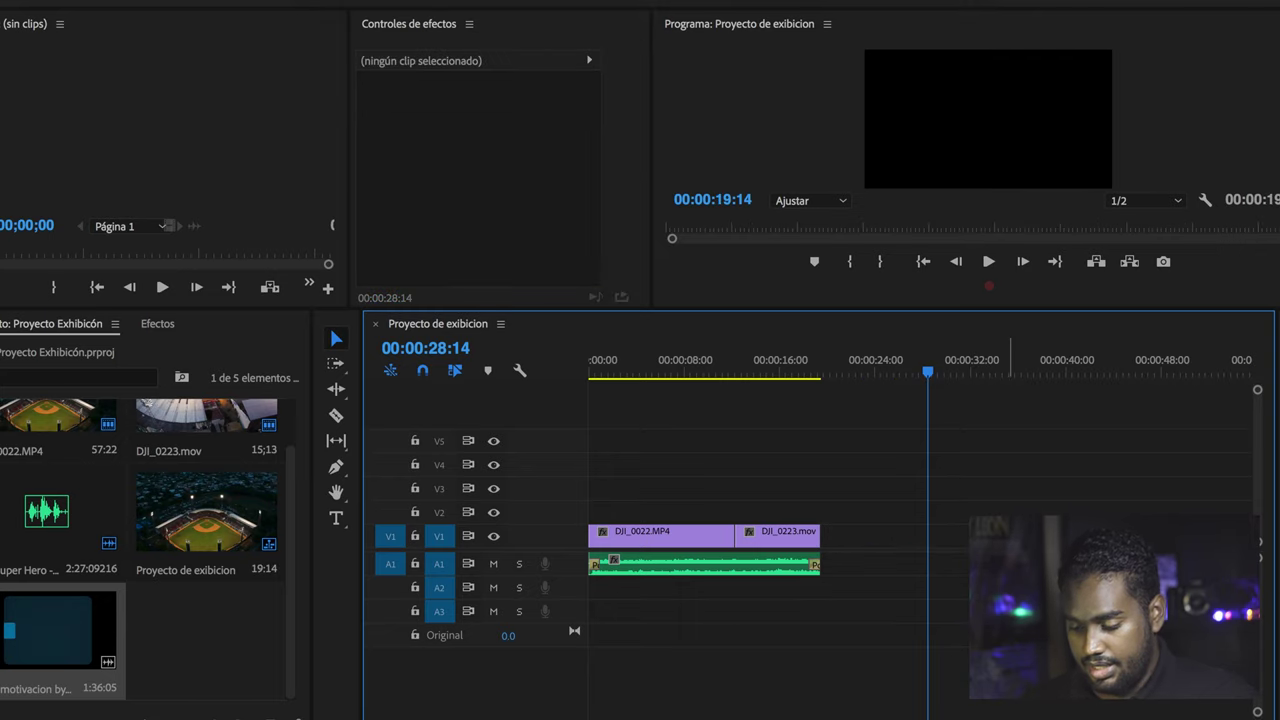
# - Play back the stadium footage, then mark an ~12-second in/out range around DJI_0022 with X
pyautogui.moveTo(641, 364)
pyautogui.mouseDown()
pyautogui.moveTo(751, 375)
pyautogui.moveTo(714, 377)
pyautogui.mouseUp()
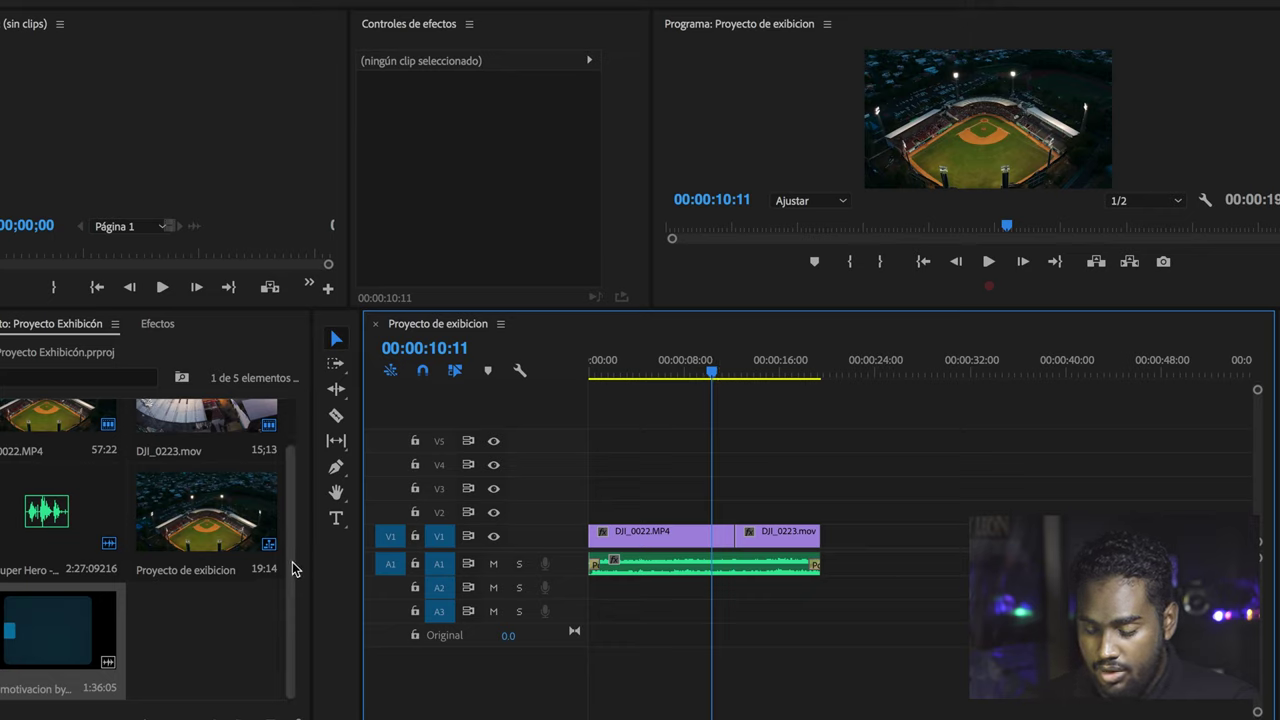
pyautogui.moveTo(297, 537); pyautogui.dragTo(305, 482)
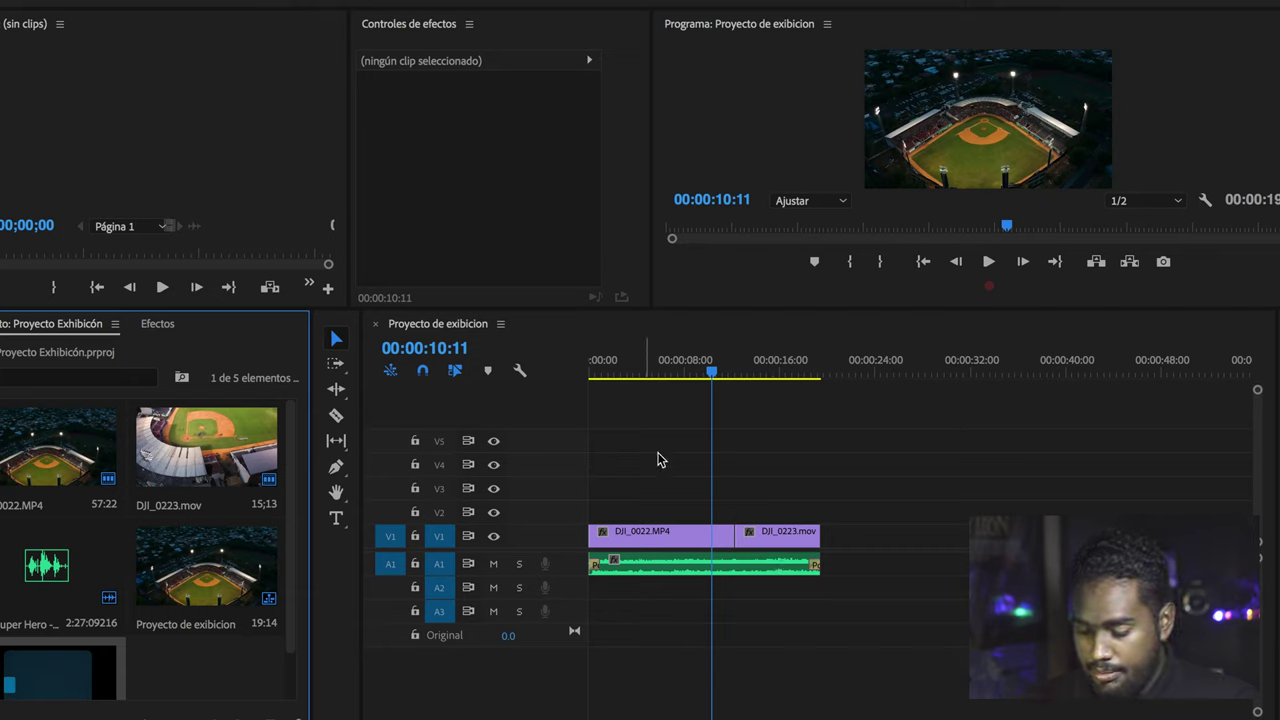
pyautogui.click(676, 372)
pyautogui.press('space')
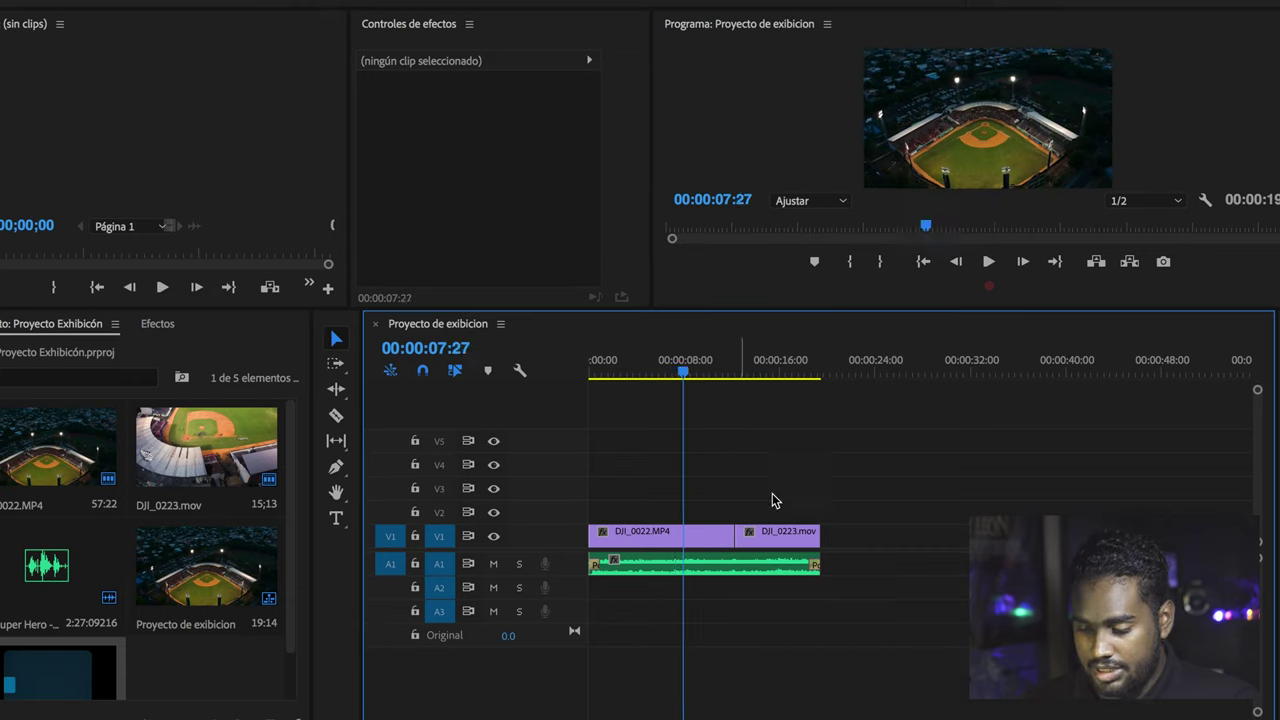
pyautogui.press('Home')
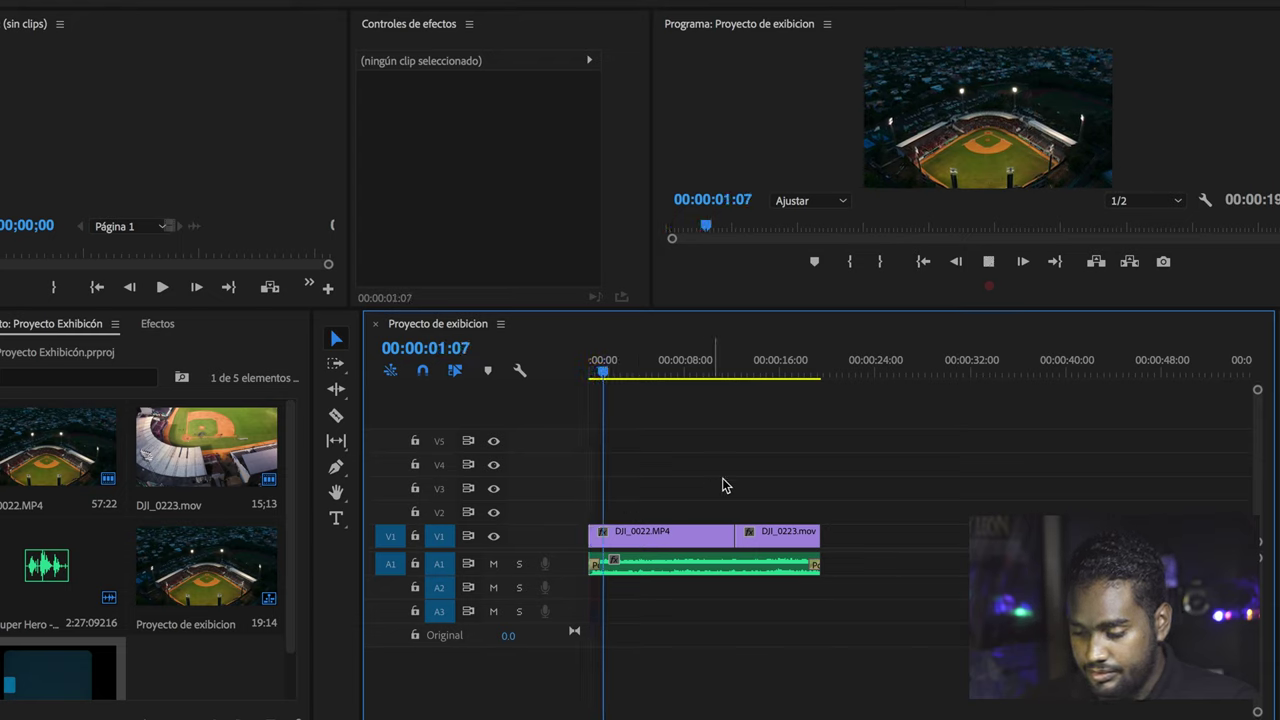
pyautogui.press('space')
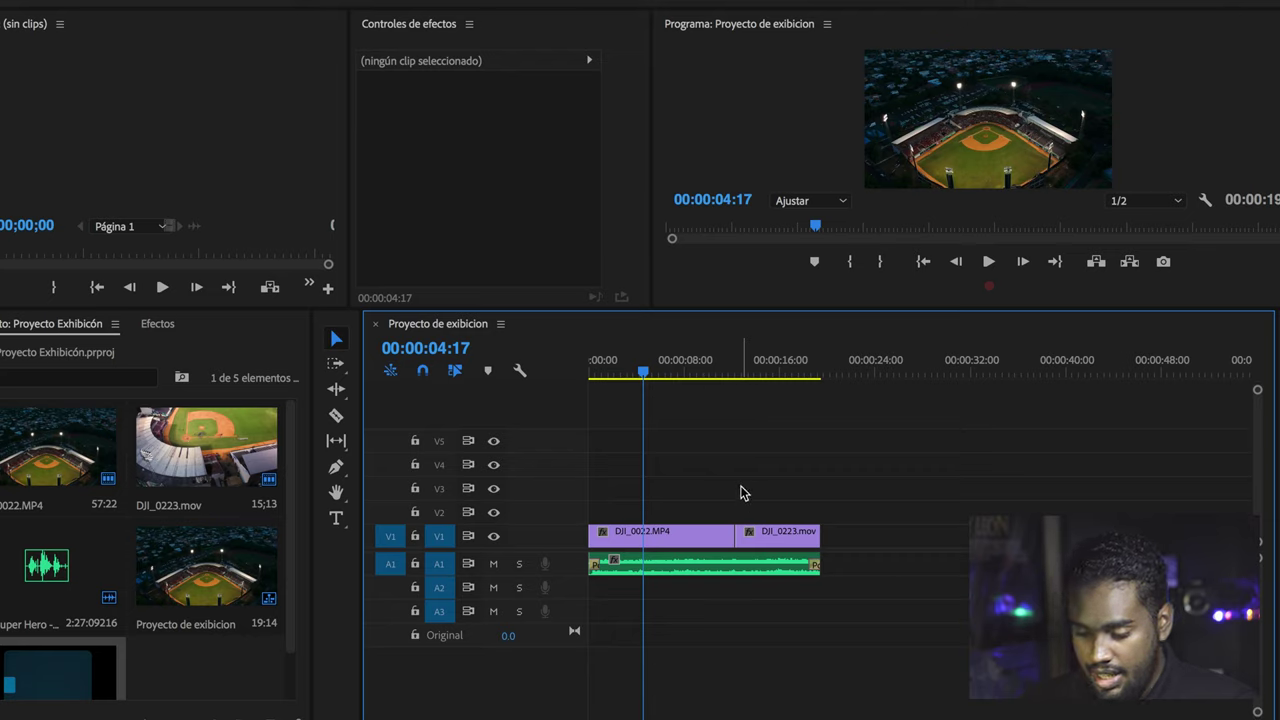
pyautogui.click(666, 360)
pyautogui.click(840, 374)
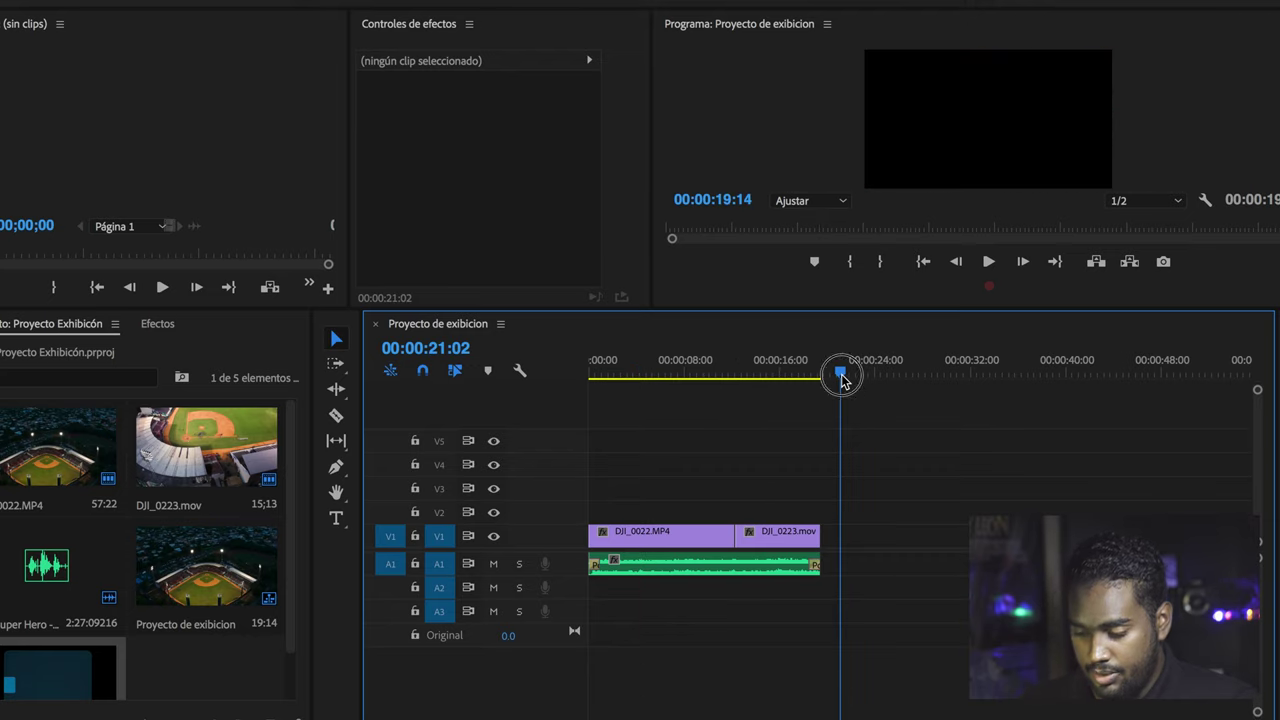
pyautogui.moveTo(840, 374); pyautogui.dragTo(657, 366)
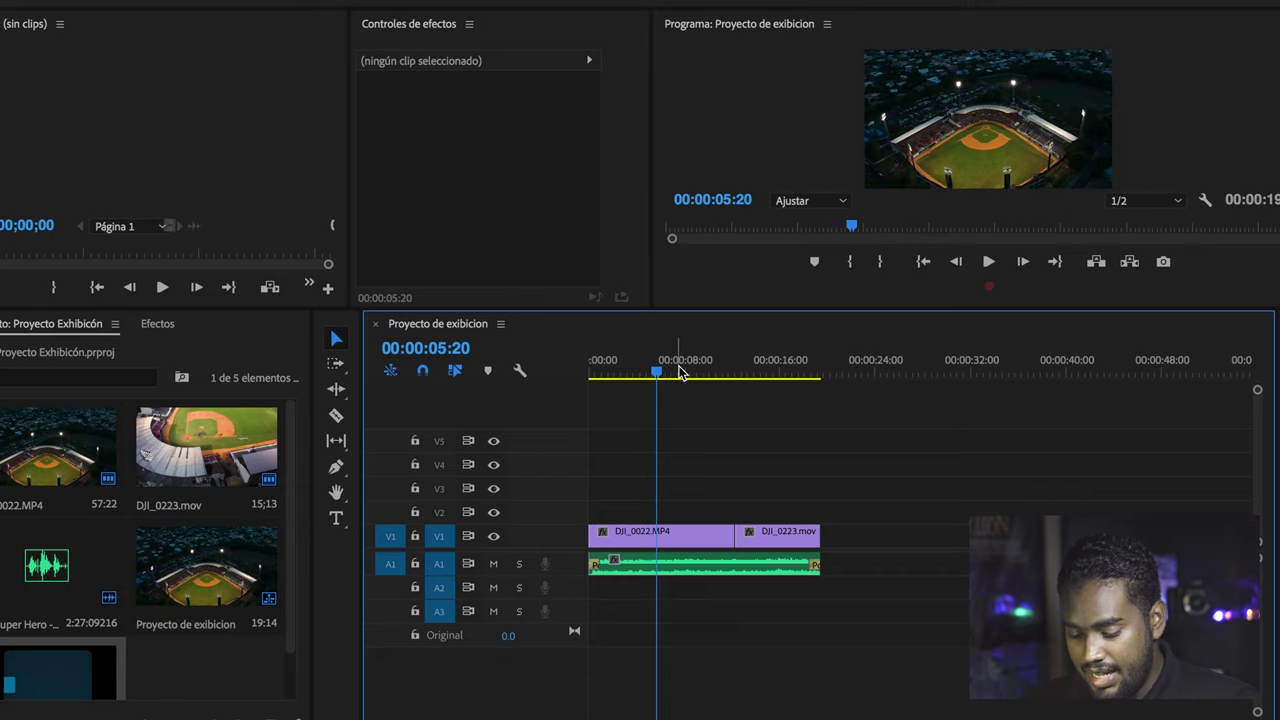
pyautogui.press('x')
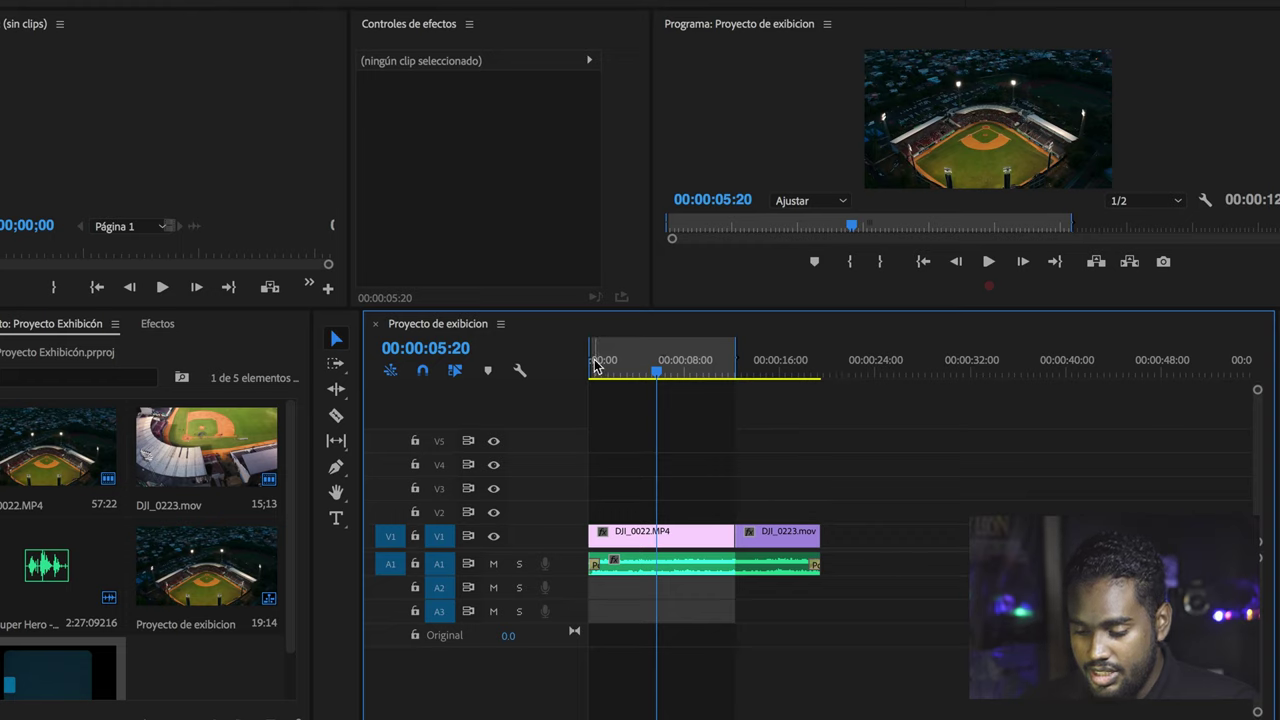
# - Drag the out point to the end of DJI_0223 and open the media export settings
pyautogui.moveTo(590, 360); pyautogui.dragTo(714, 360)
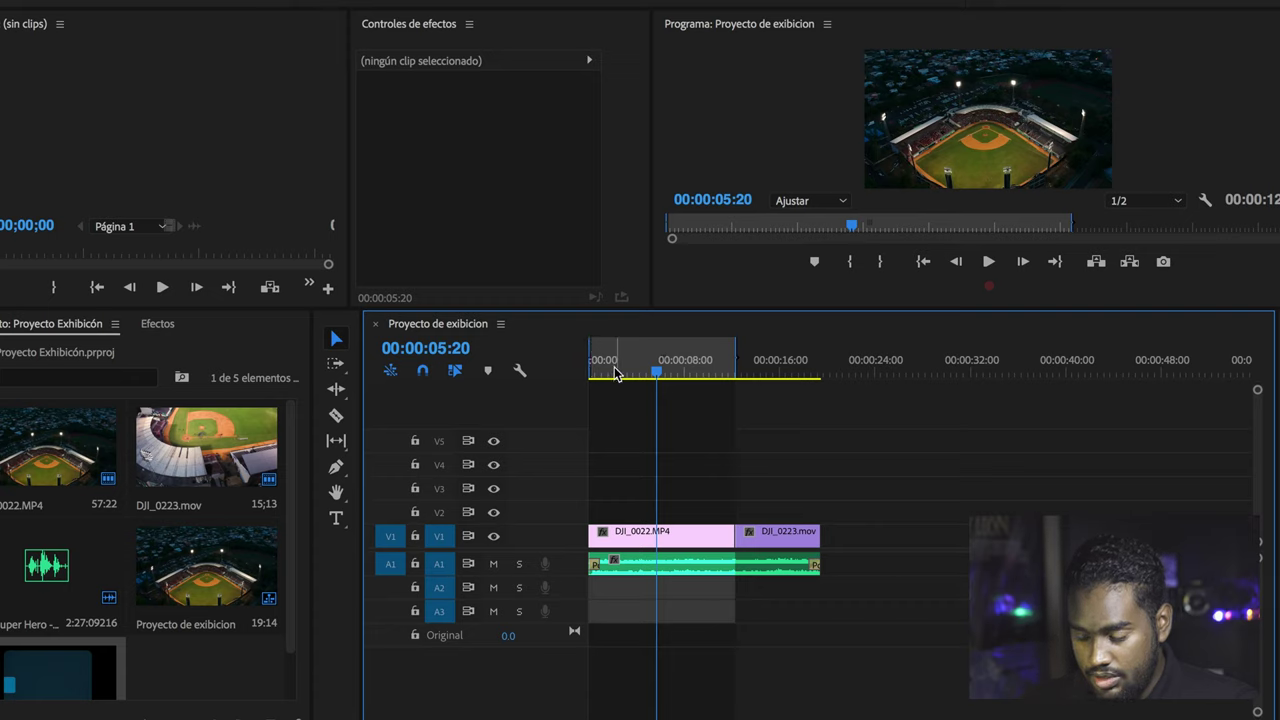
pyautogui.moveTo(736, 358); pyautogui.dragTo(822, 430)
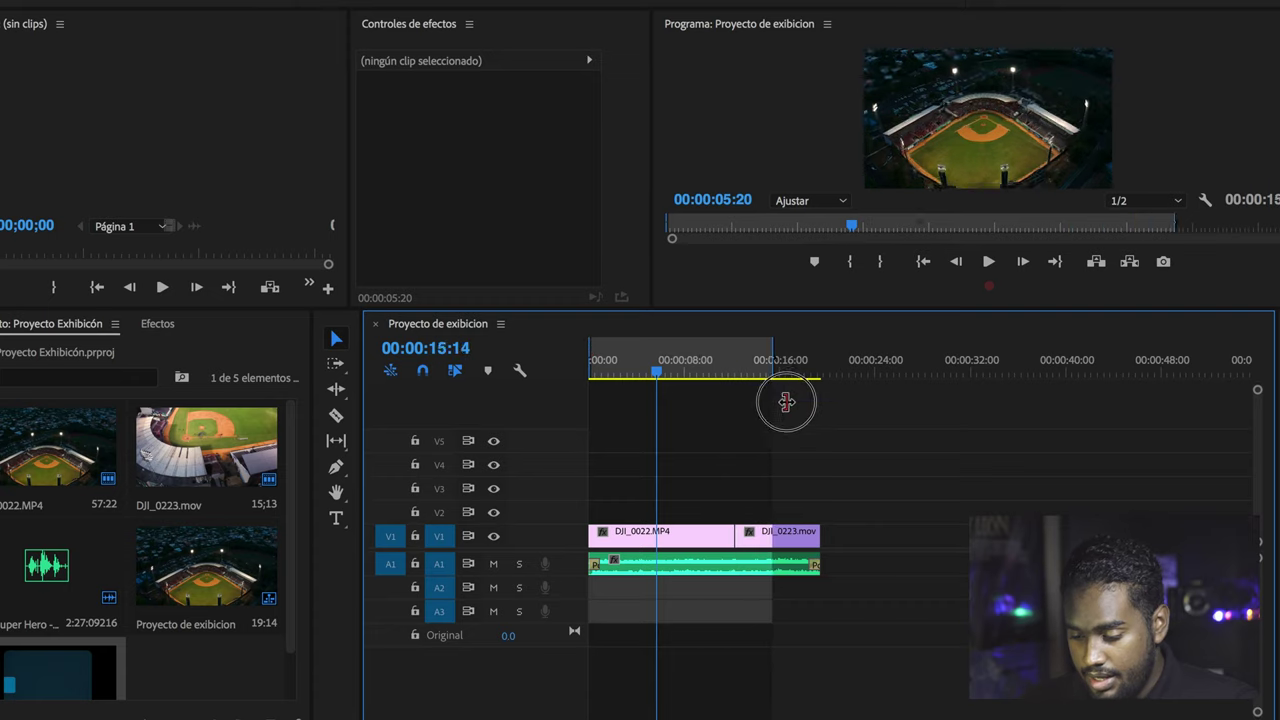
pyautogui.moveTo(590, 360); pyautogui.dragTo(735, 370)
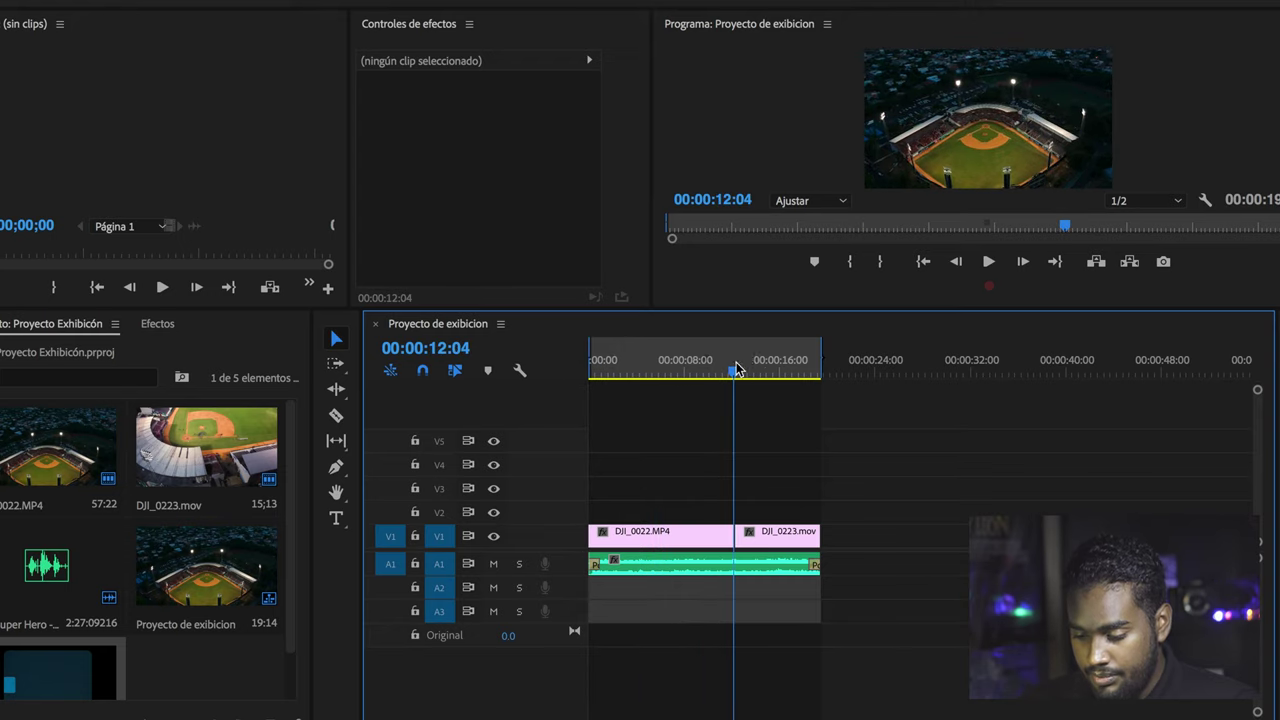
pyautogui.moveTo(735, 370); pyautogui.dragTo(615, 372)
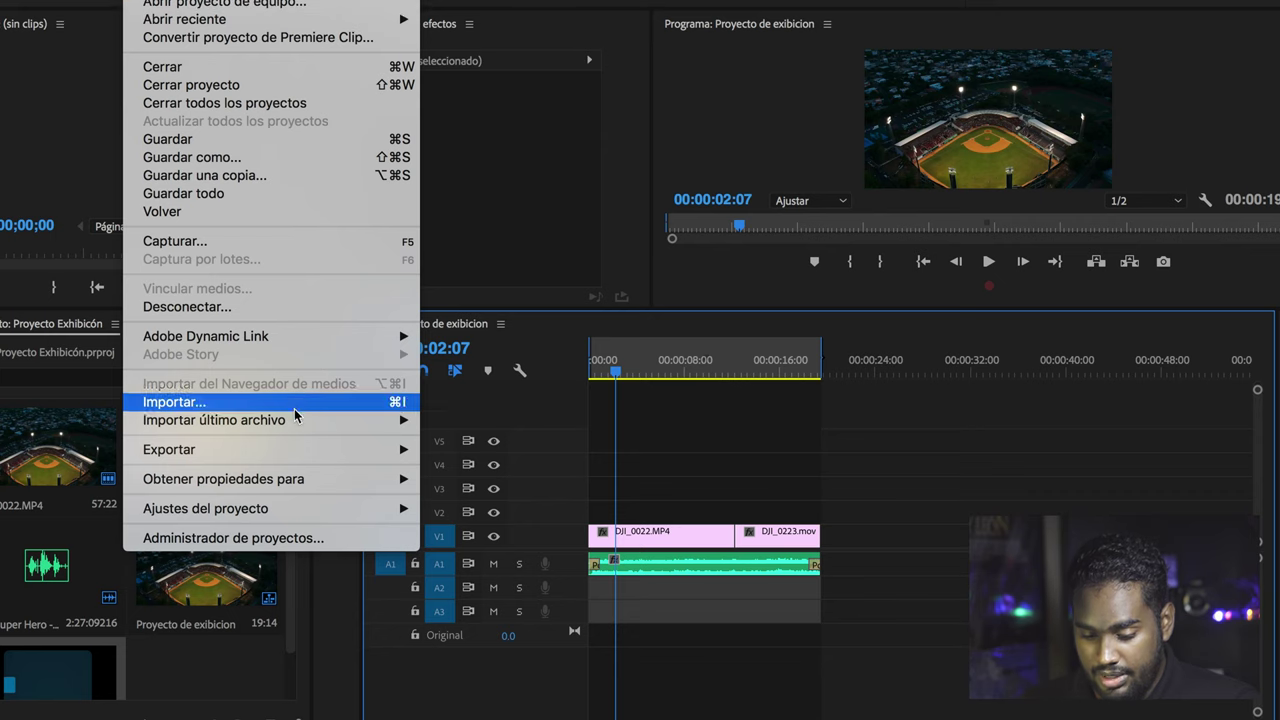
pyautogui.moveTo(283, 455)
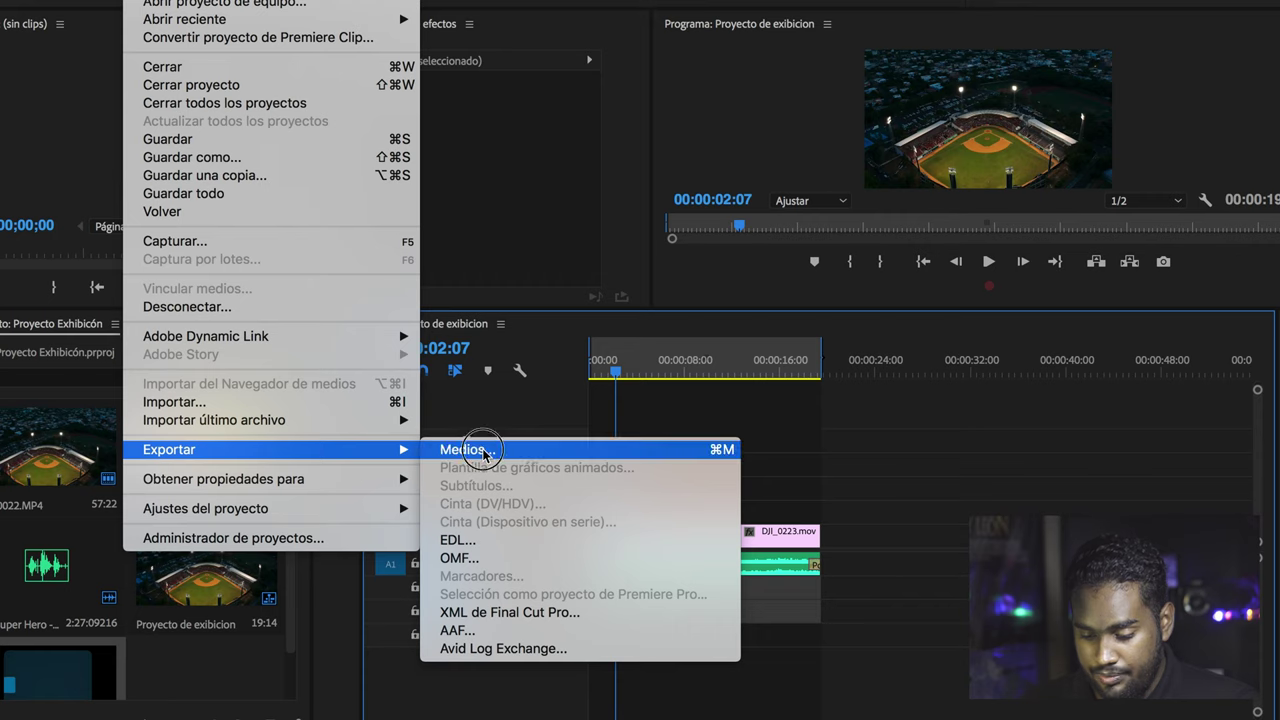
pyautogui.click(472, 450)
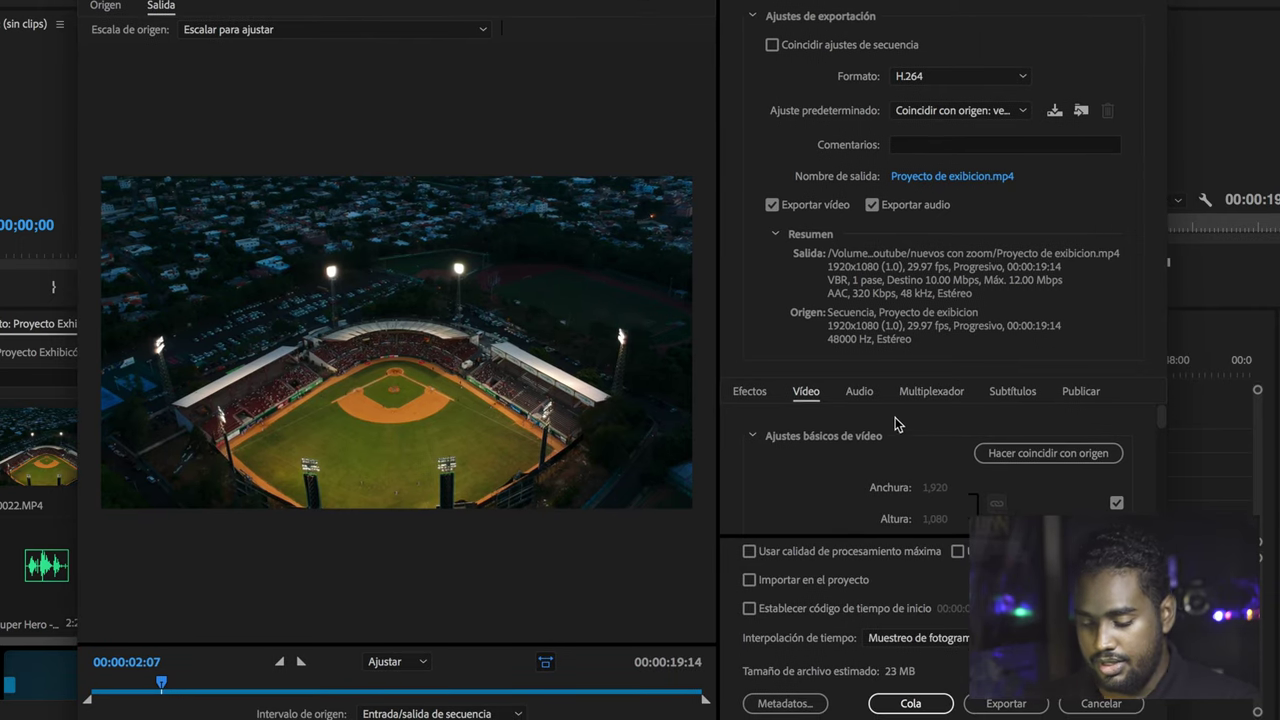
pyautogui.click(480, 688)
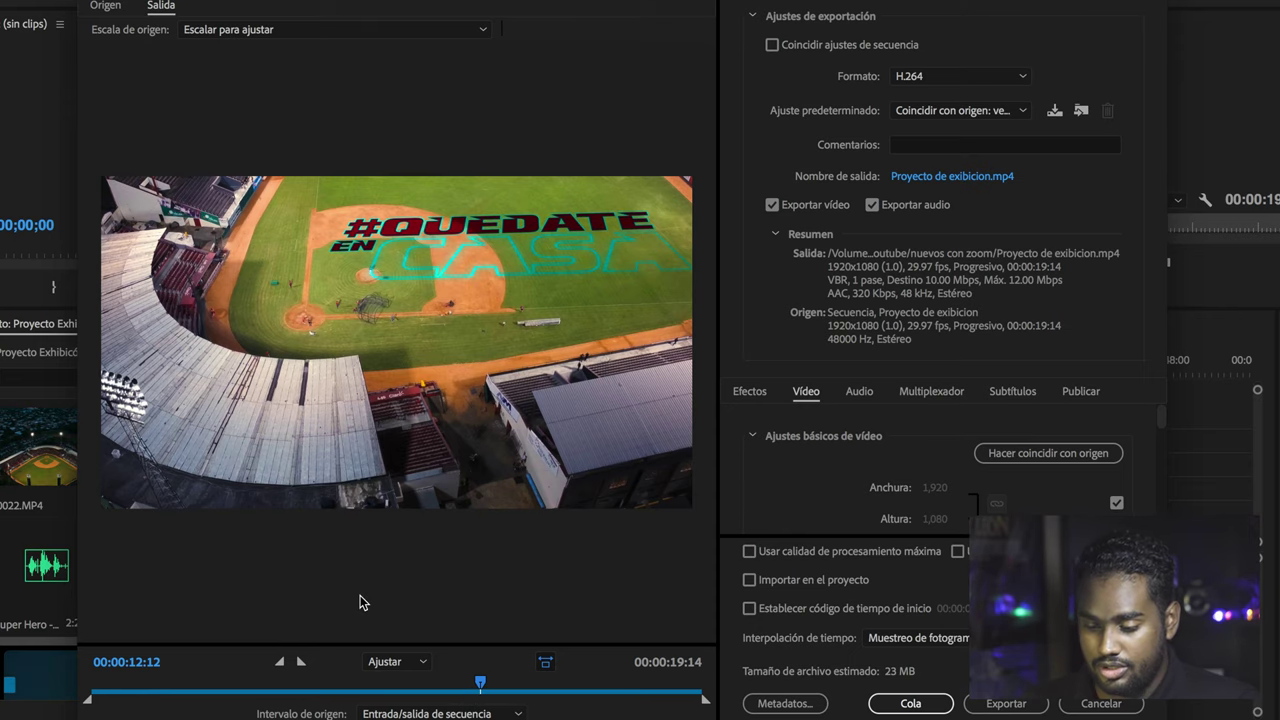
pyautogui.moveTo(95, 705); pyautogui.dragTo(155, 705)
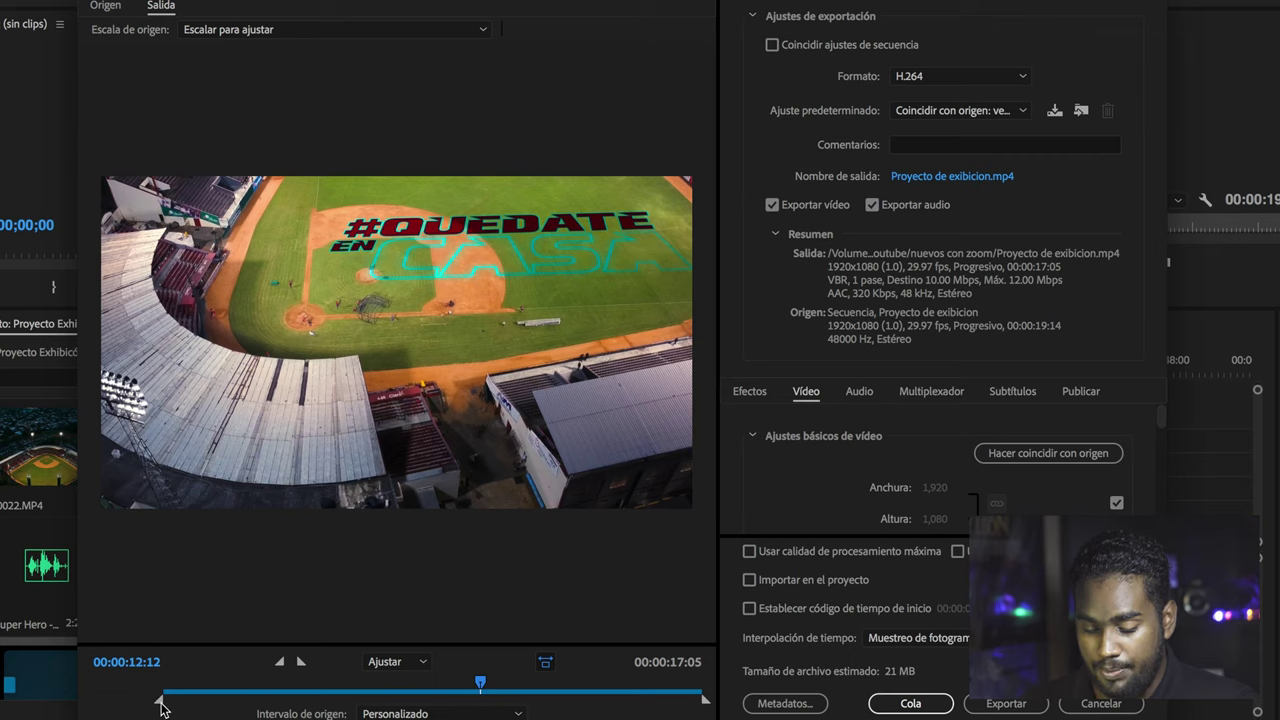
pyautogui.moveTo(162, 706); pyautogui.dragTo(87, 700)
pyautogui.moveTo(705, 700)
pyautogui.mouseDown()
pyautogui.moveTo(482, 701)
pyautogui.moveTo(705, 700)
pyautogui.mouseUp()
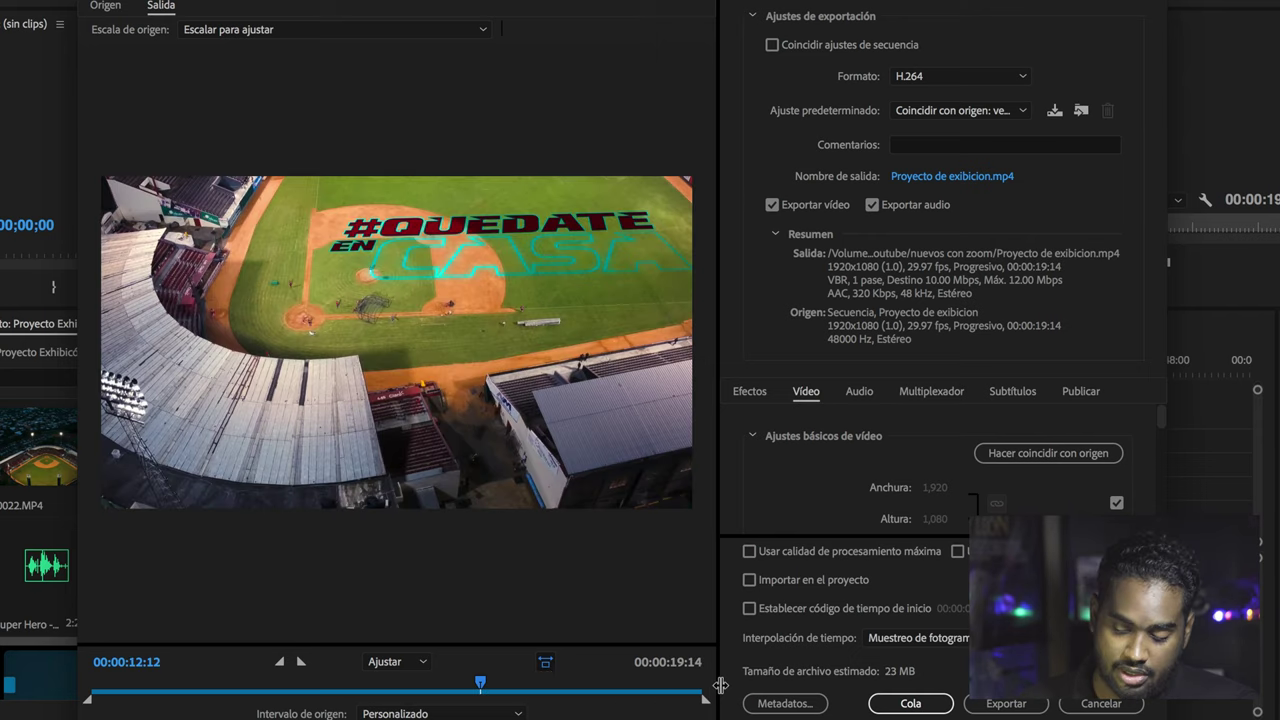
pyautogui.click(422, 713)
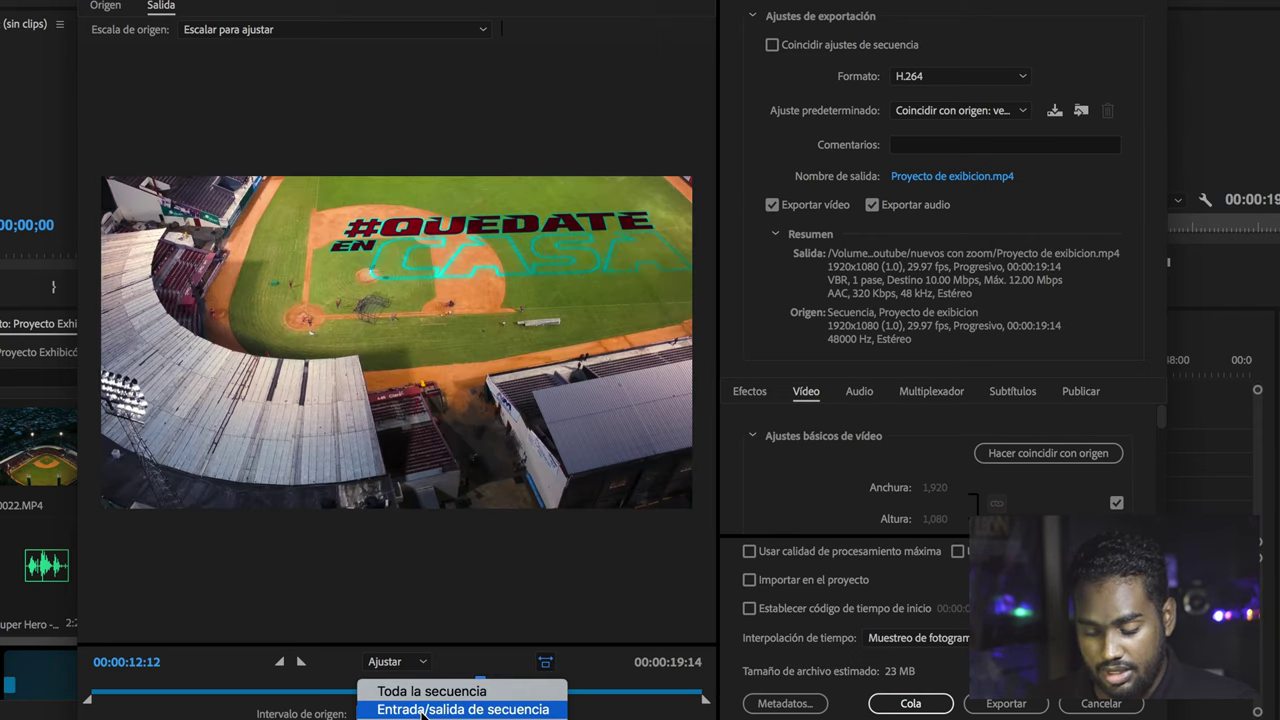
pyautogui.click(408, 712)
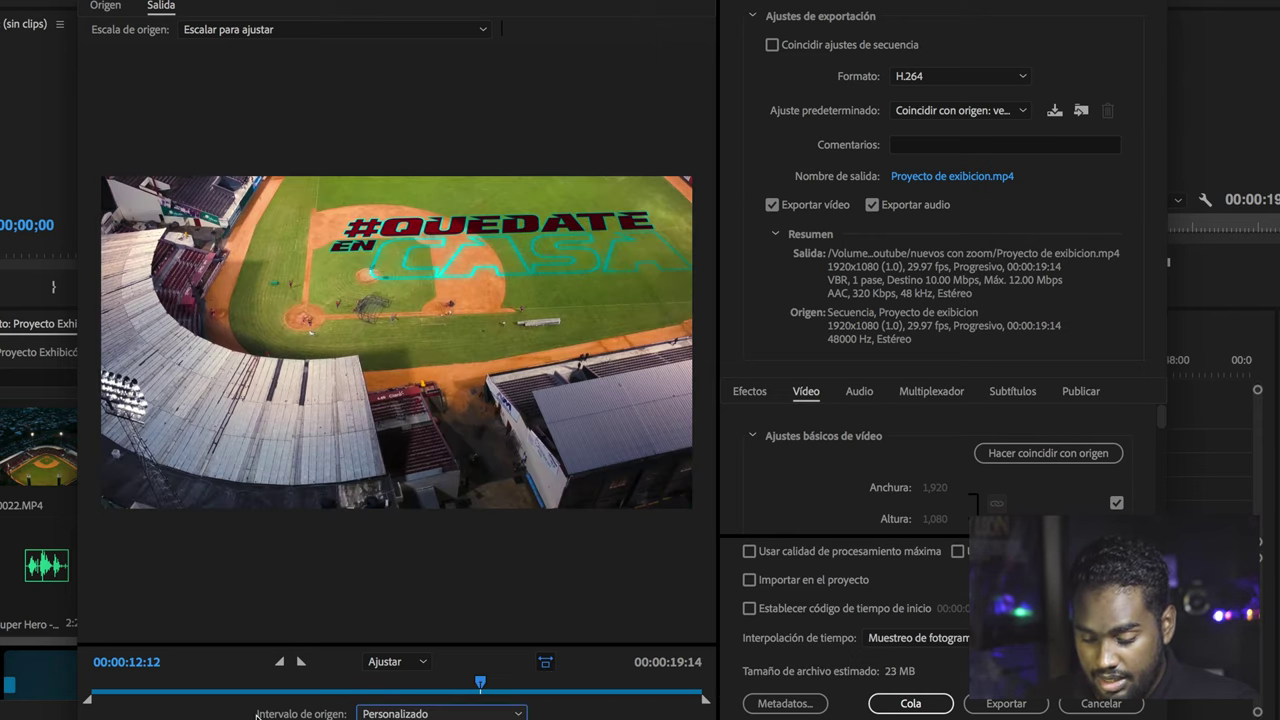
pyautogui.click(445, 713)
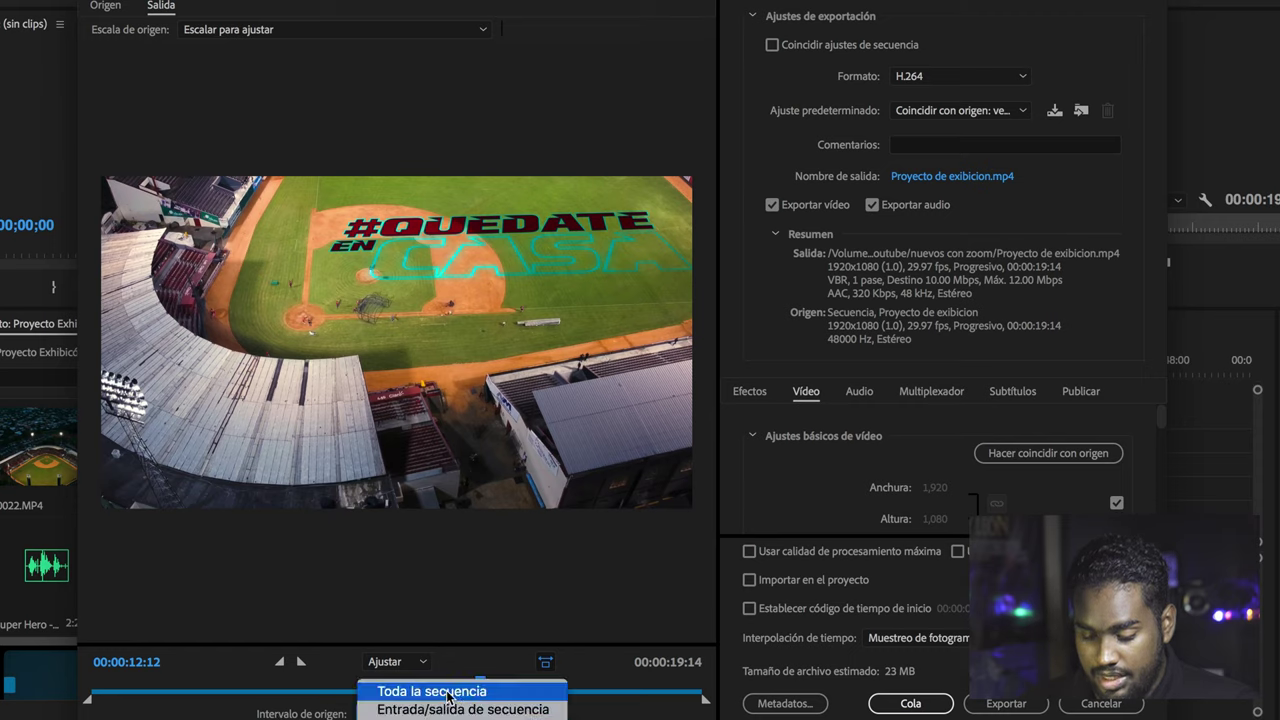
pyautogui.click(458, 692)
pyautogui.click(470, 713)
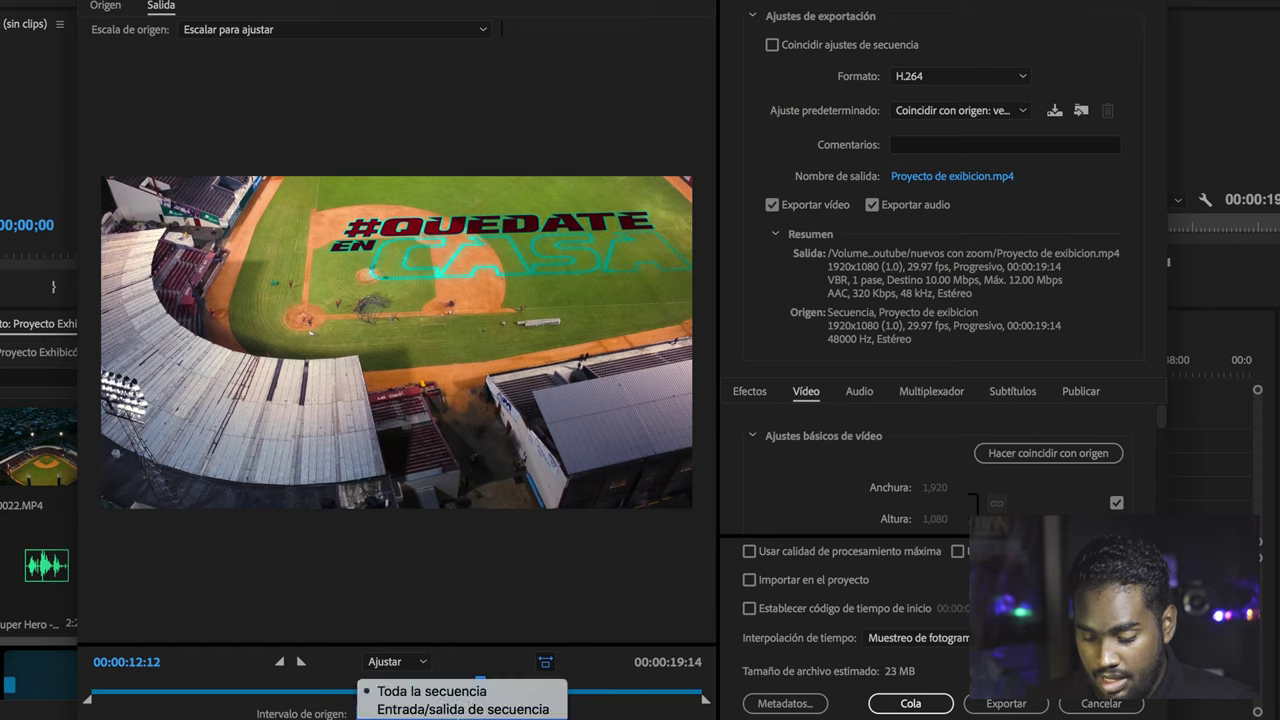
pyautogui.click(482, 709)
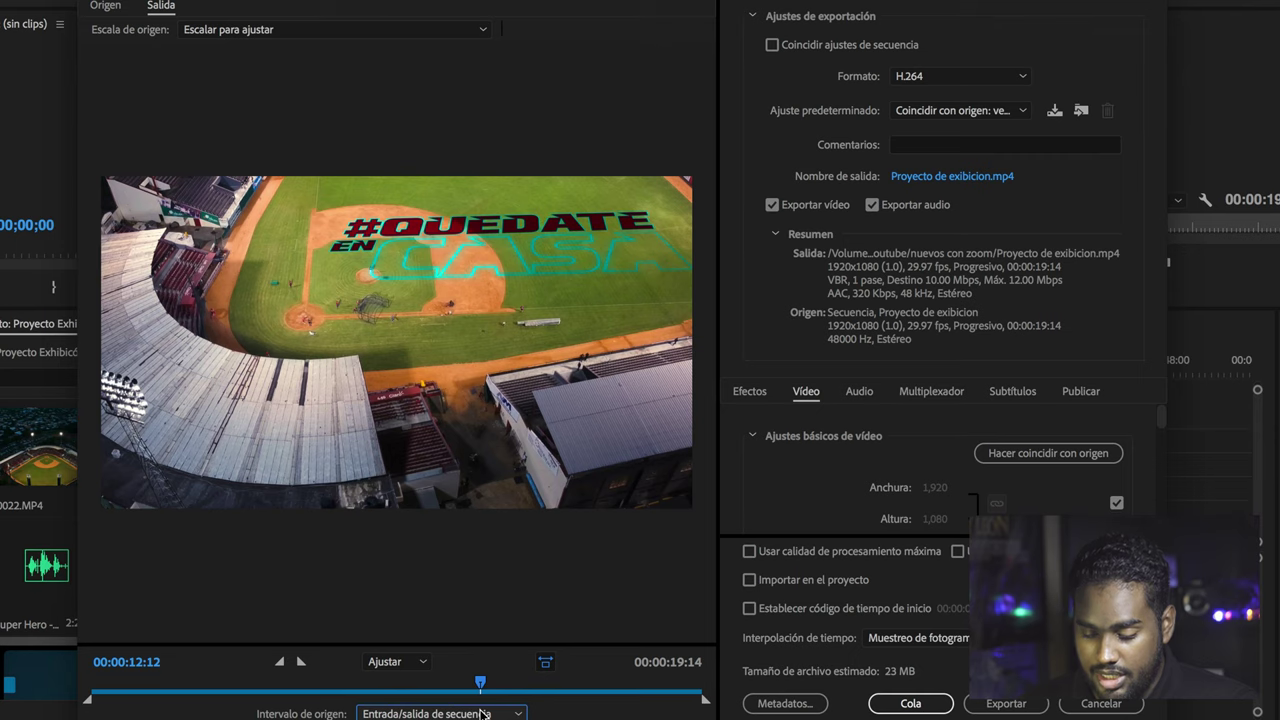
pyautogui.moveTo(172, 690); pyautogui.dragTo(194, 688)
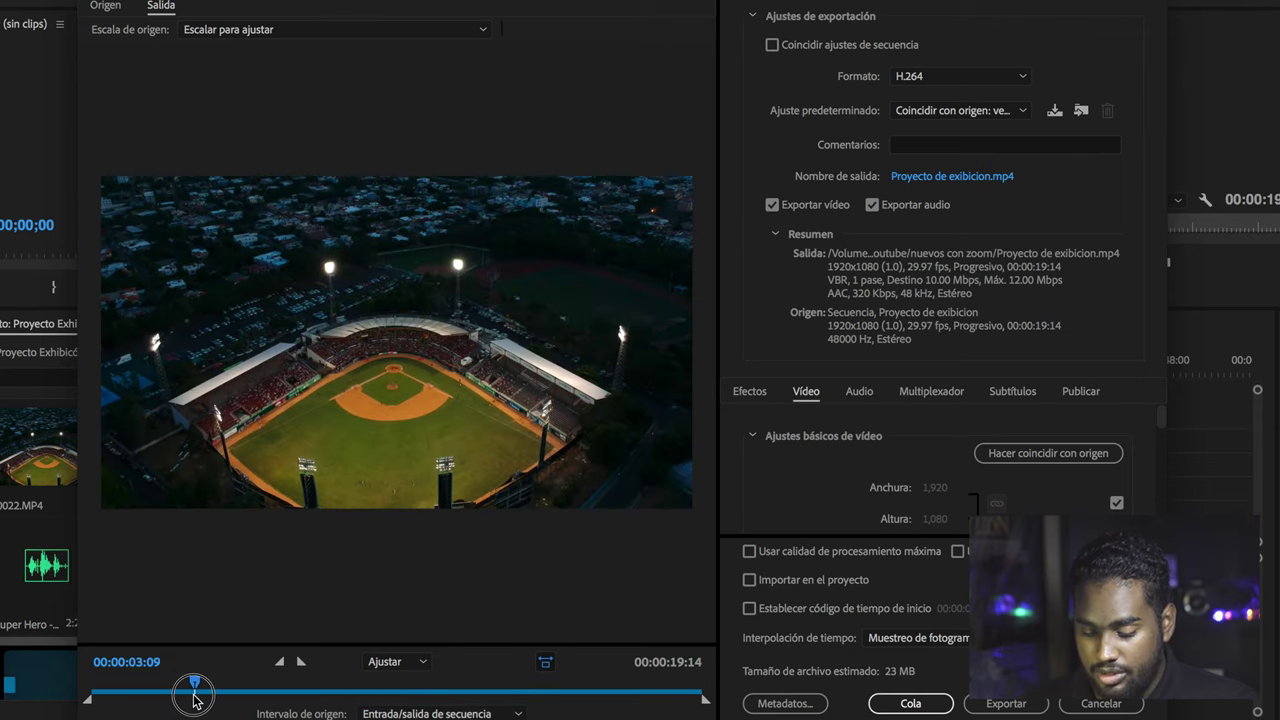
pyautogui.moveTo(614, 686); pyautogui.dragTo(589, 684)
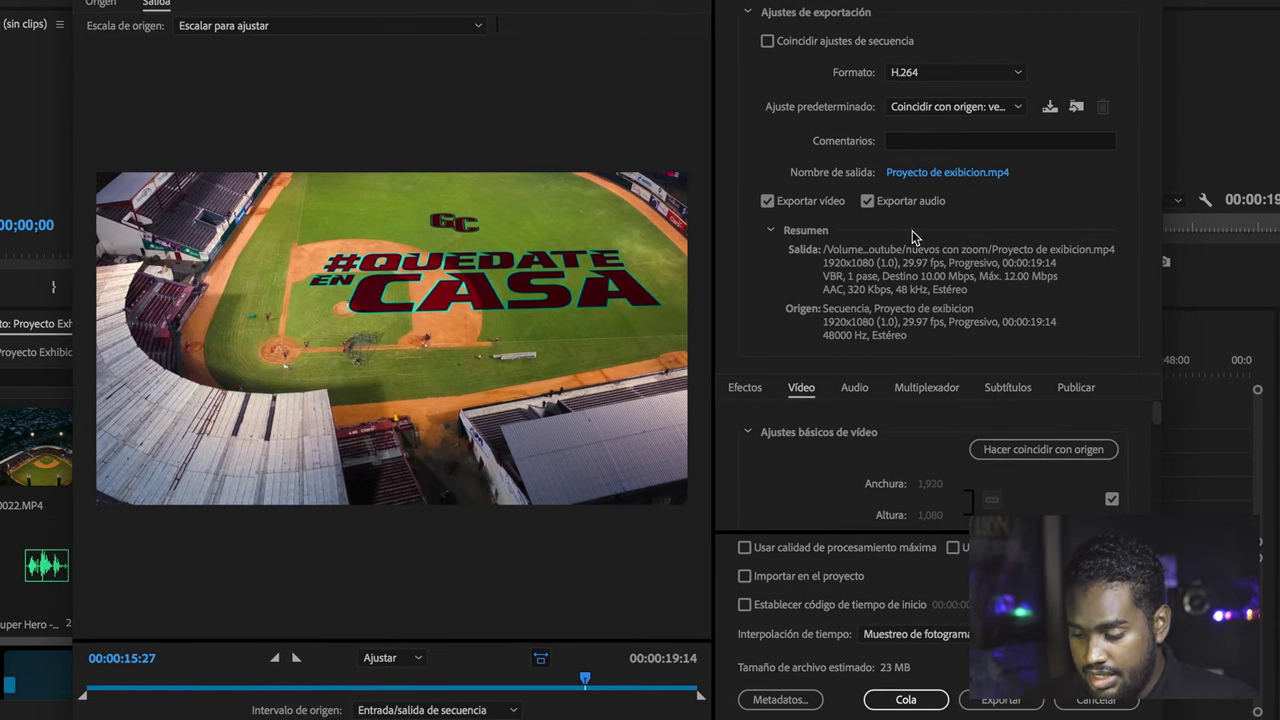
# - Keep H.264 and apply 'Coincidir con origen: velocidad de bits media' (VBR 3.00 Mbps, AAC 192 Kbps)
pyautogui.click(950, 74)
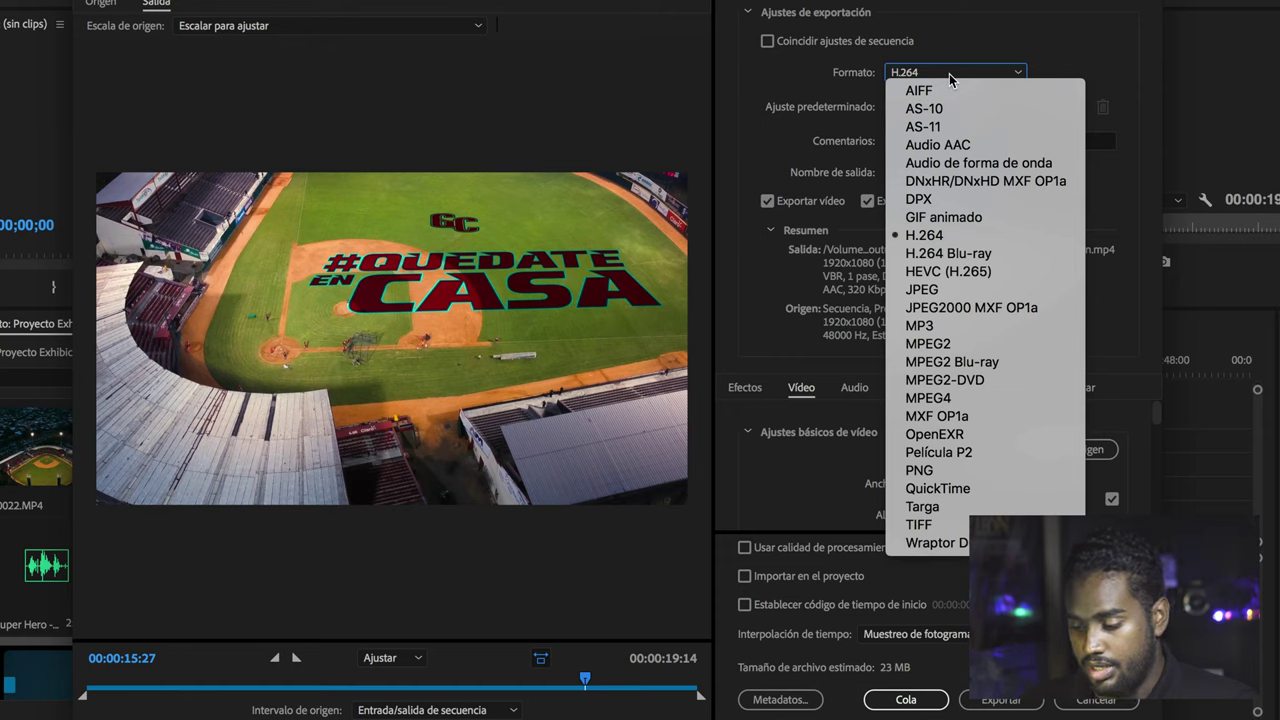
pyautogui.click(930, 95)
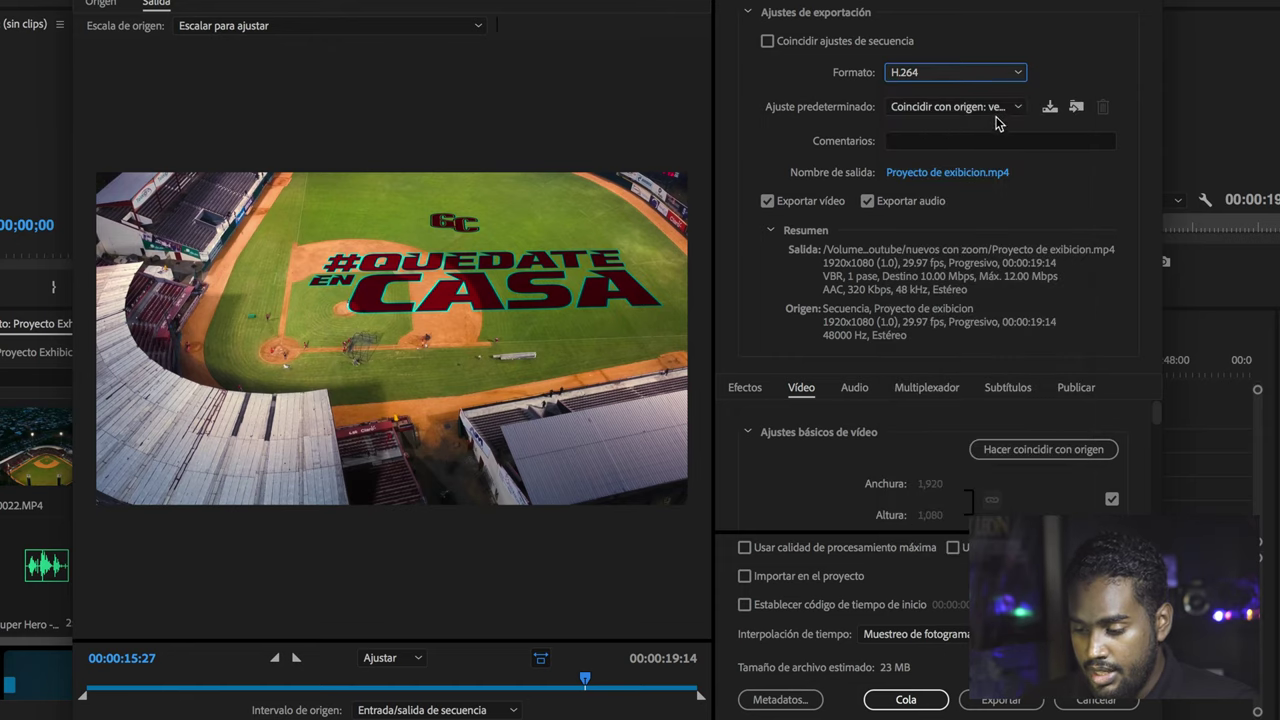
pyautogui.click(912, 78)
pyautogui.click(912, 76)
pyautogui.click(948, 107)
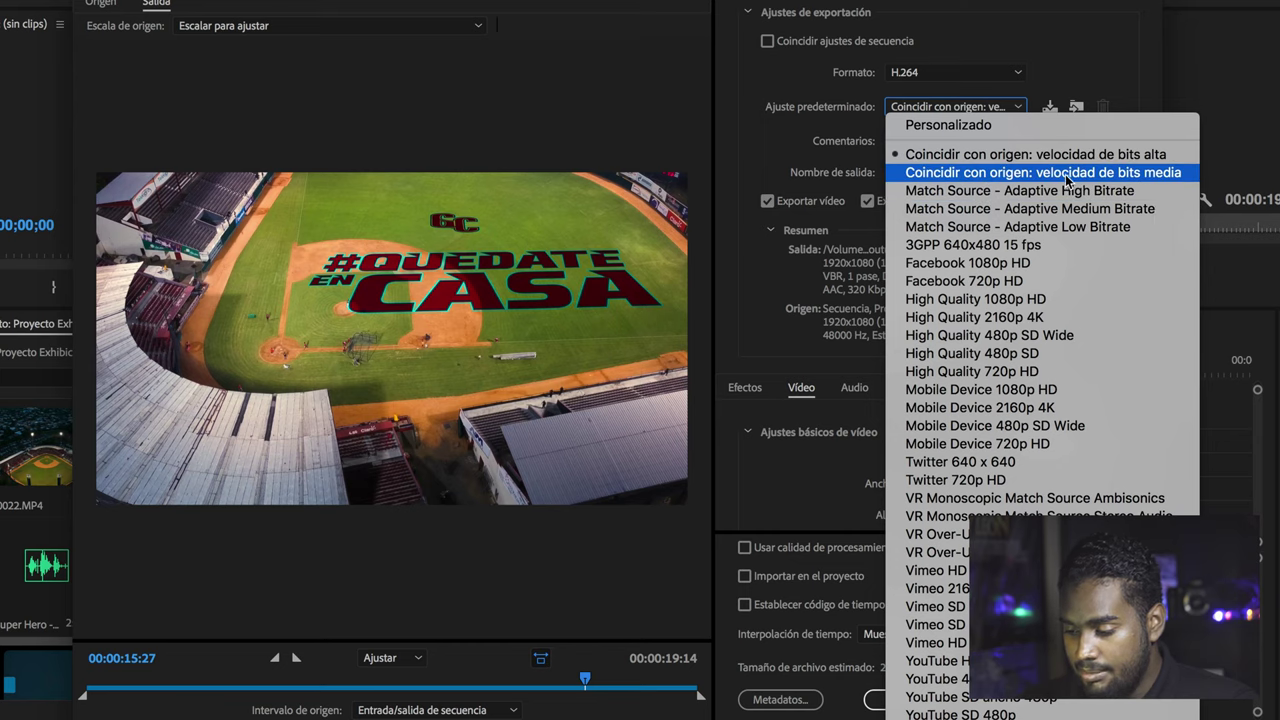
pyautogui.click(1013, 174)
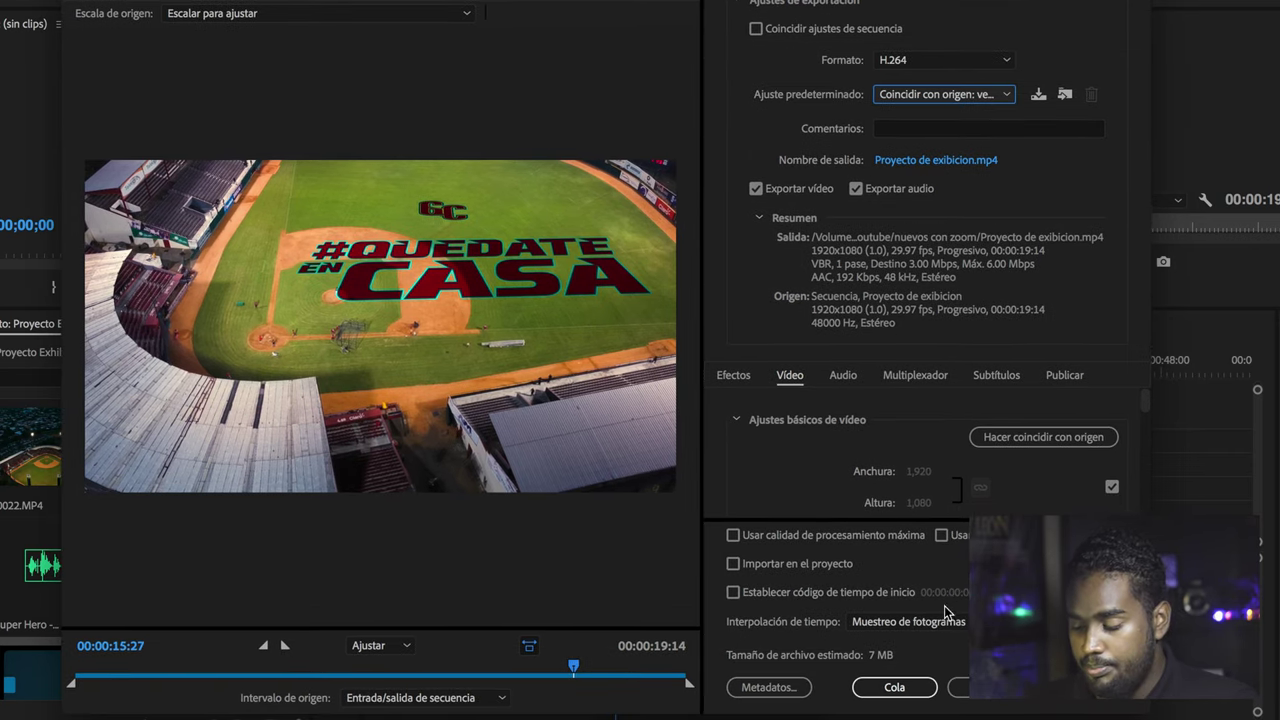
pyautogui.click(905, 93)
pyautogui.click(964, 150)
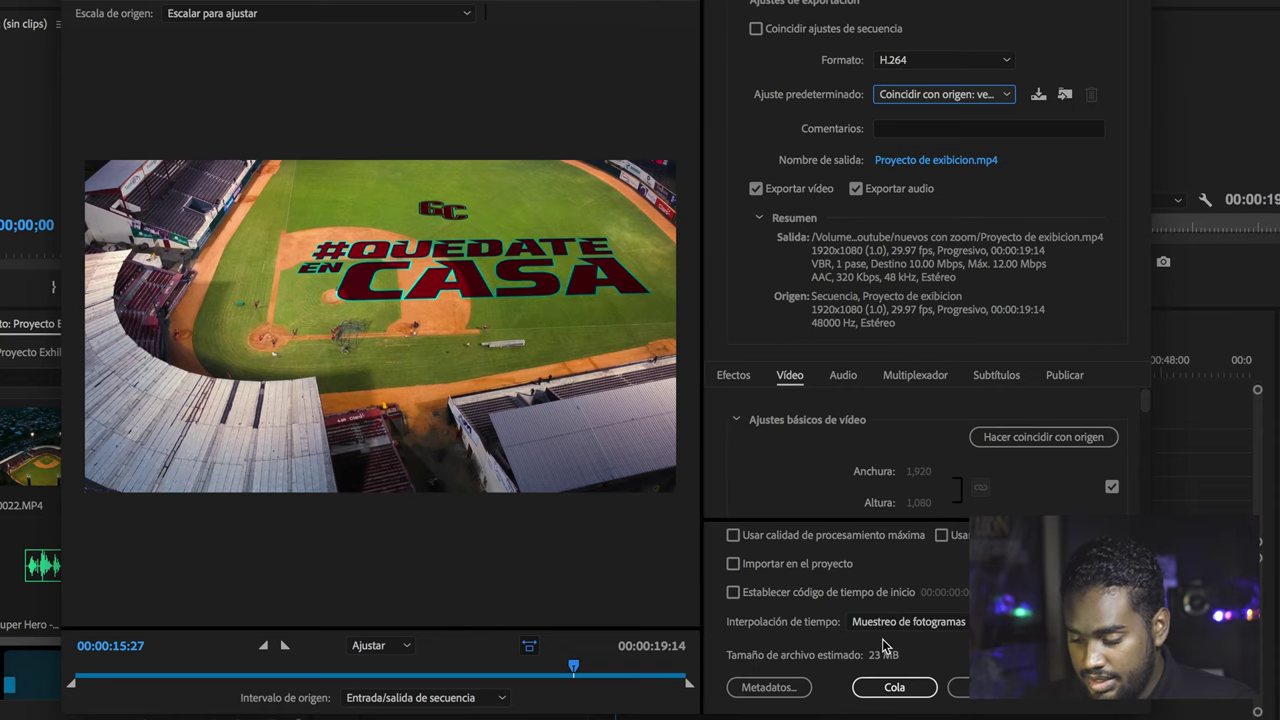
pyautogui.click(933, 94)
pyautogui.click(933, 163)
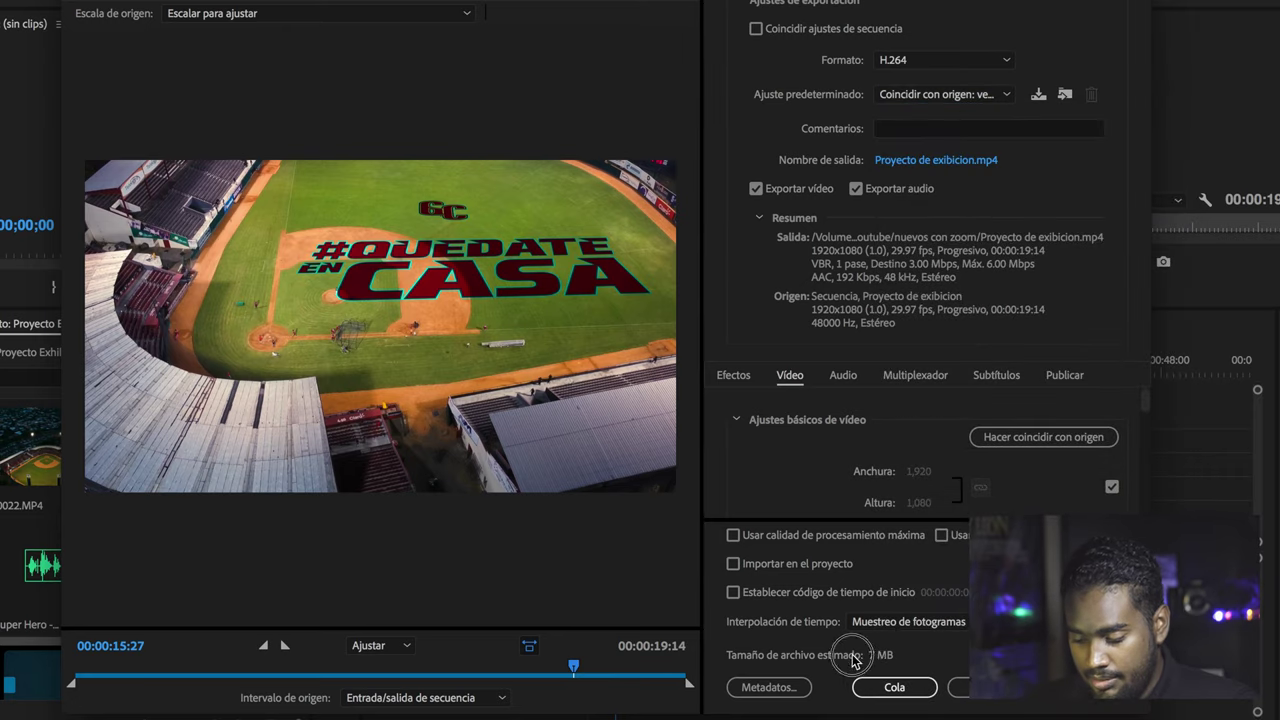
# - Move the export preview to the night stadium shot at 07:26
pyautogui.click(288, 677)
pyautogui.moveTo(288, 677); pyautogui.dragTo(322, 676)
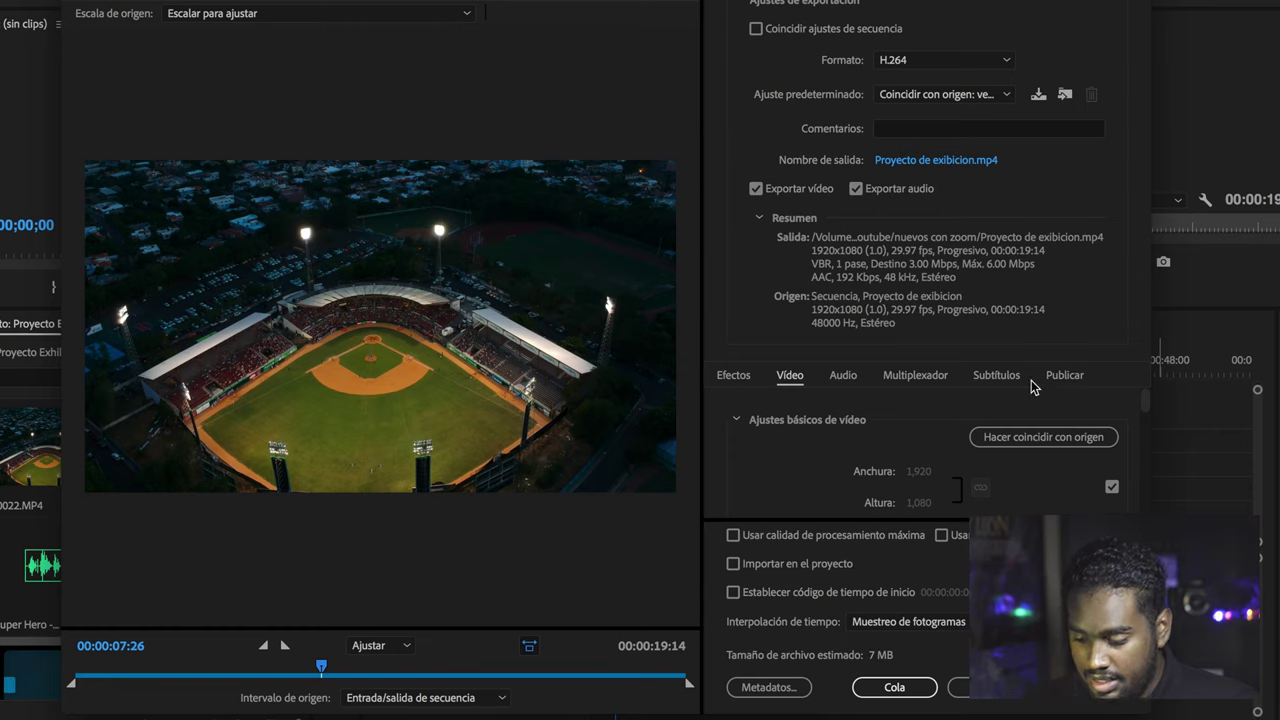
pyautogui.moveTo(1148, 405)
pyautogui.mouseDown()
pyautogui.moveTo(1150, 443)
pyautogui.moveTo(1150, 357)
pyautogui.mouseUp()
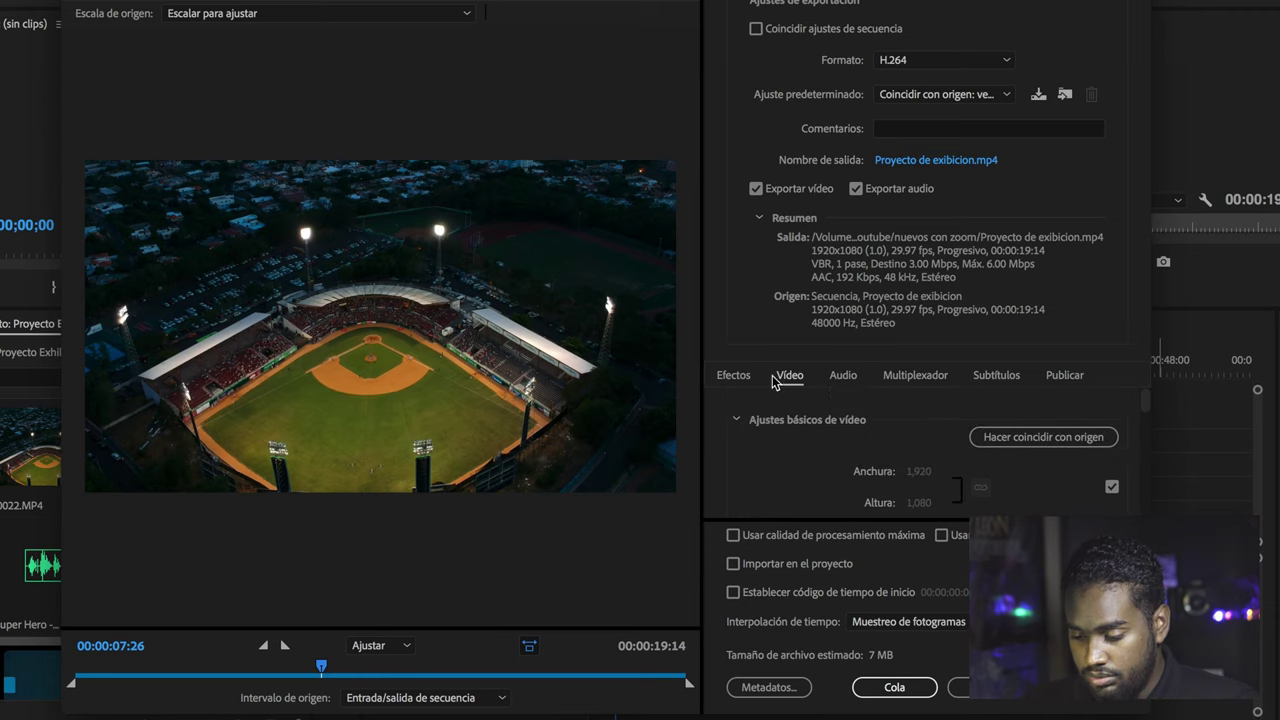
# - Review the Efectos, Vídeo, Audio, Multiplexador, Subtítulos and Publicar export settings
pyautogui.click(740, 377)
pyautogui.click(841, 378)
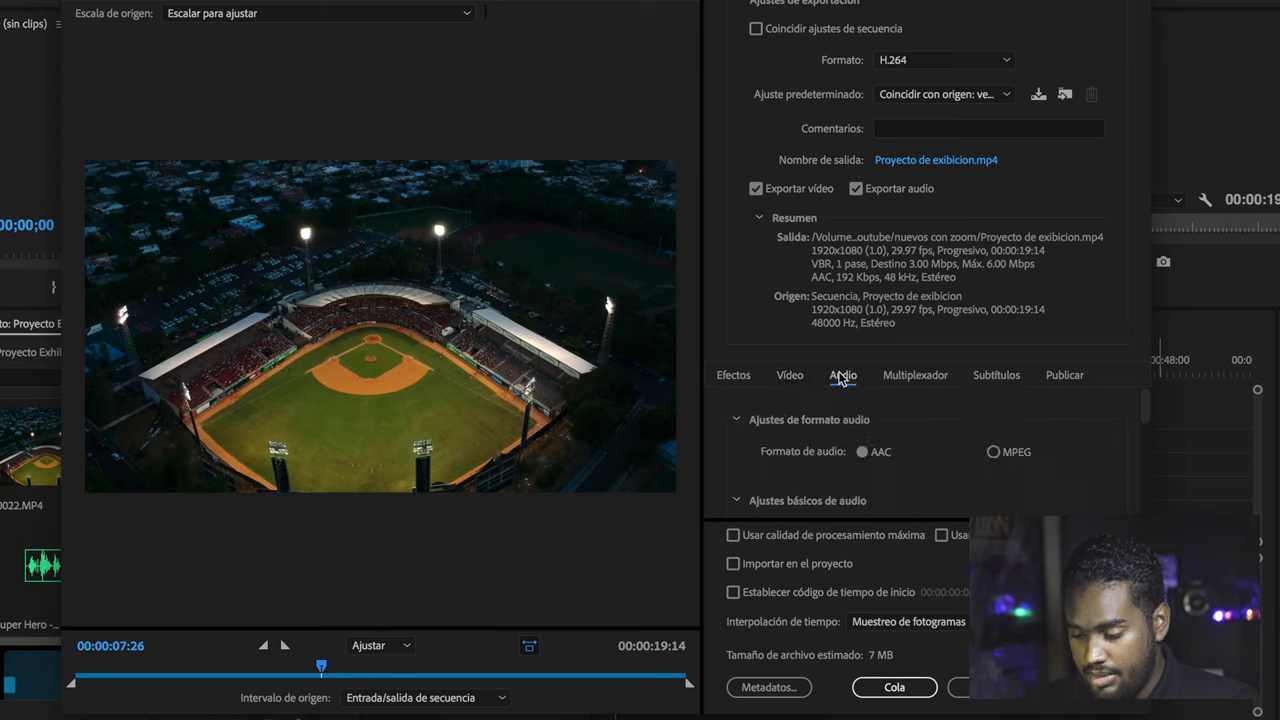
pyautogui.click(735, 377)
pyautogui.scroll(-5, 1149, 406)
pyautogui.scroll(5, 1149, 390)
pyautogui.click(810, 376)
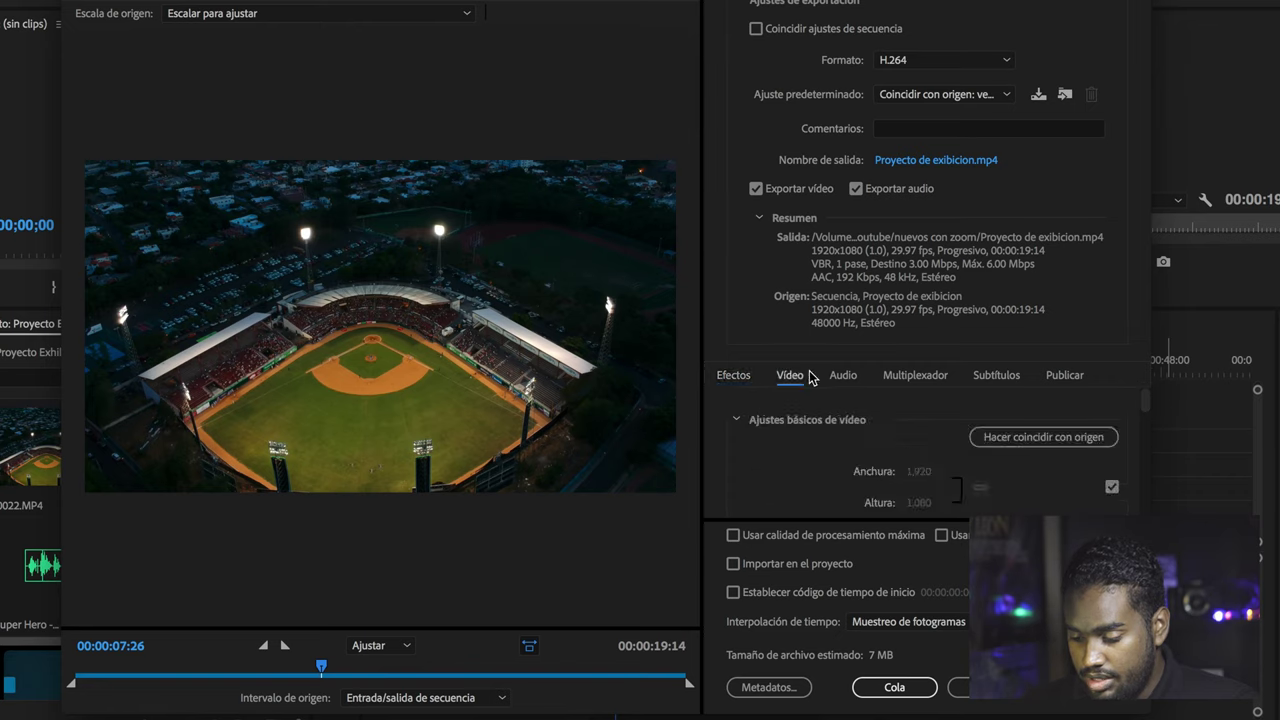
pyautogui.click(844, 378)
pyautogui.click(932, 379)
pyautogui.click(1013, 377)
pyautogui.click(1064, 376)
pyautogui.click(733, 377)
pyautogui.scroll(-2, 792, 431)
pyautogui.scroll(2, 792, 431)
pyautogui.click(789, 377)
pyautogui.scroll(-1, 924, 452)
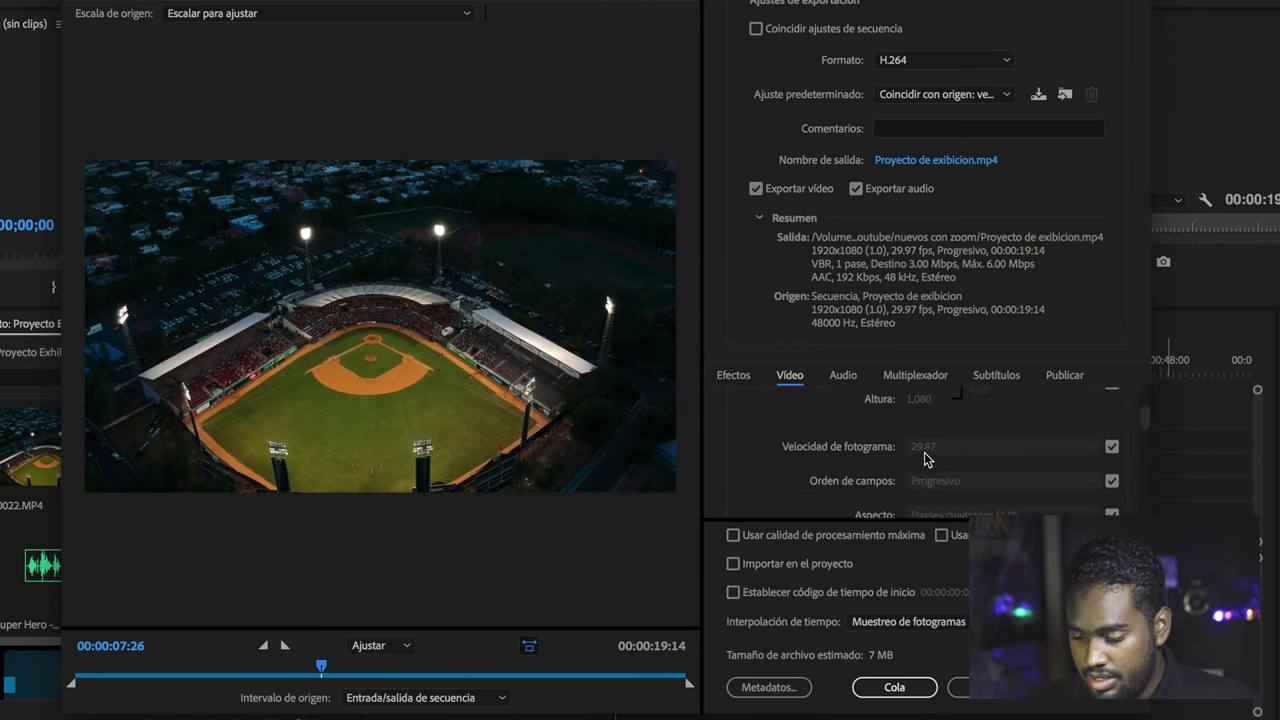
pyautogui.scroll(-2, 924, 452)
pyautogui.scroll(-2, 920, 455)
pyautogui.scroll(3, 914, 458)
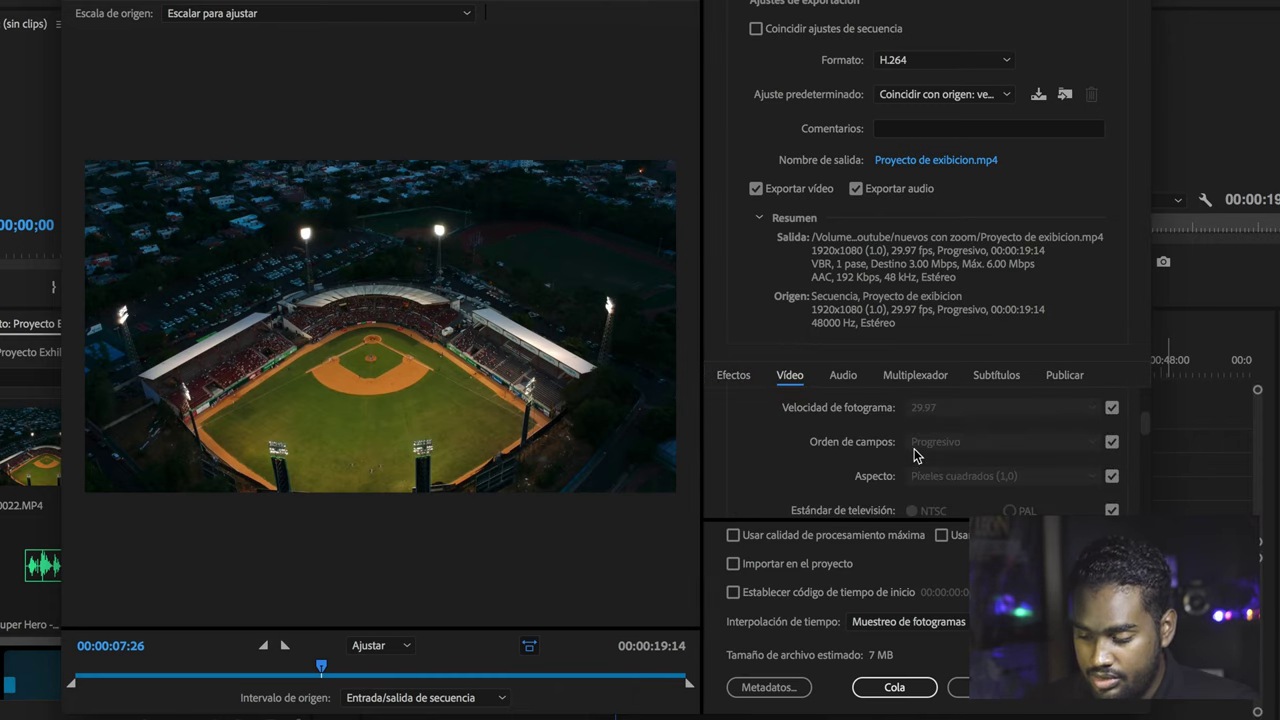
pyautogui.scroll(3, 914, 458)
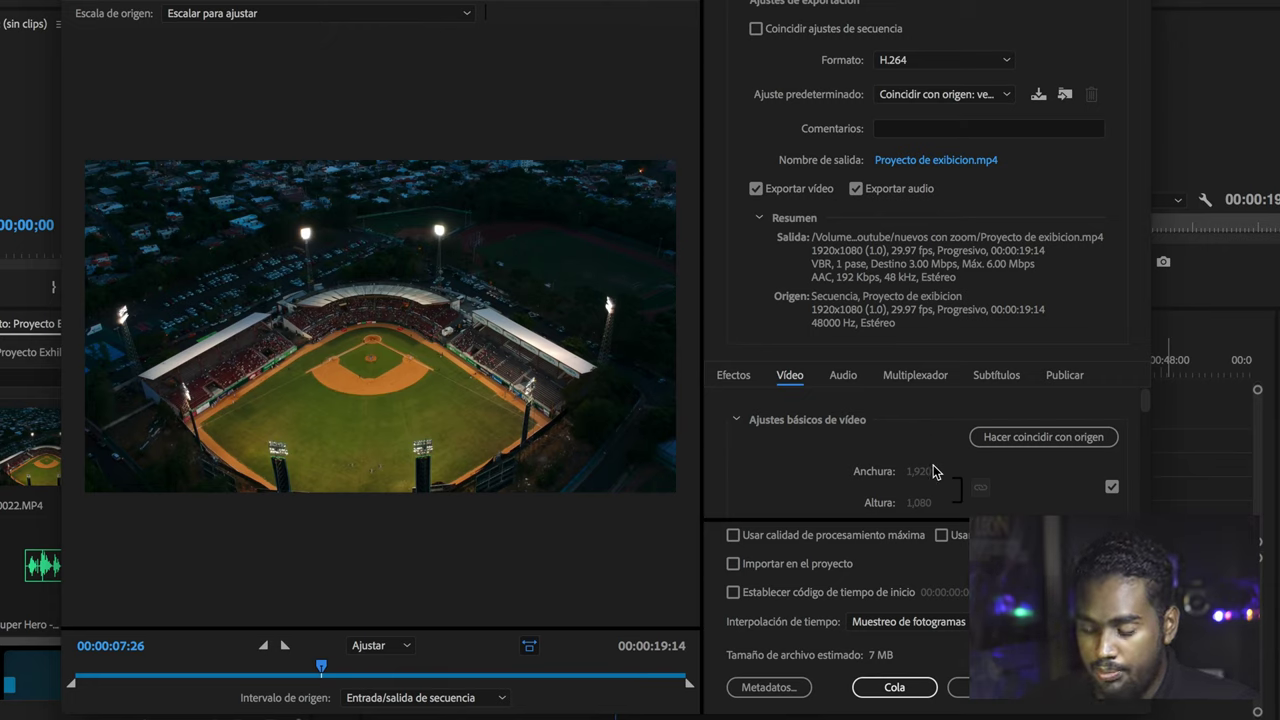
pyautogui.scroll(-1, 940, 466)
pyautogui.scroll(-2, 900, 490)
pyautogui.scroll(-3, 820, 480)
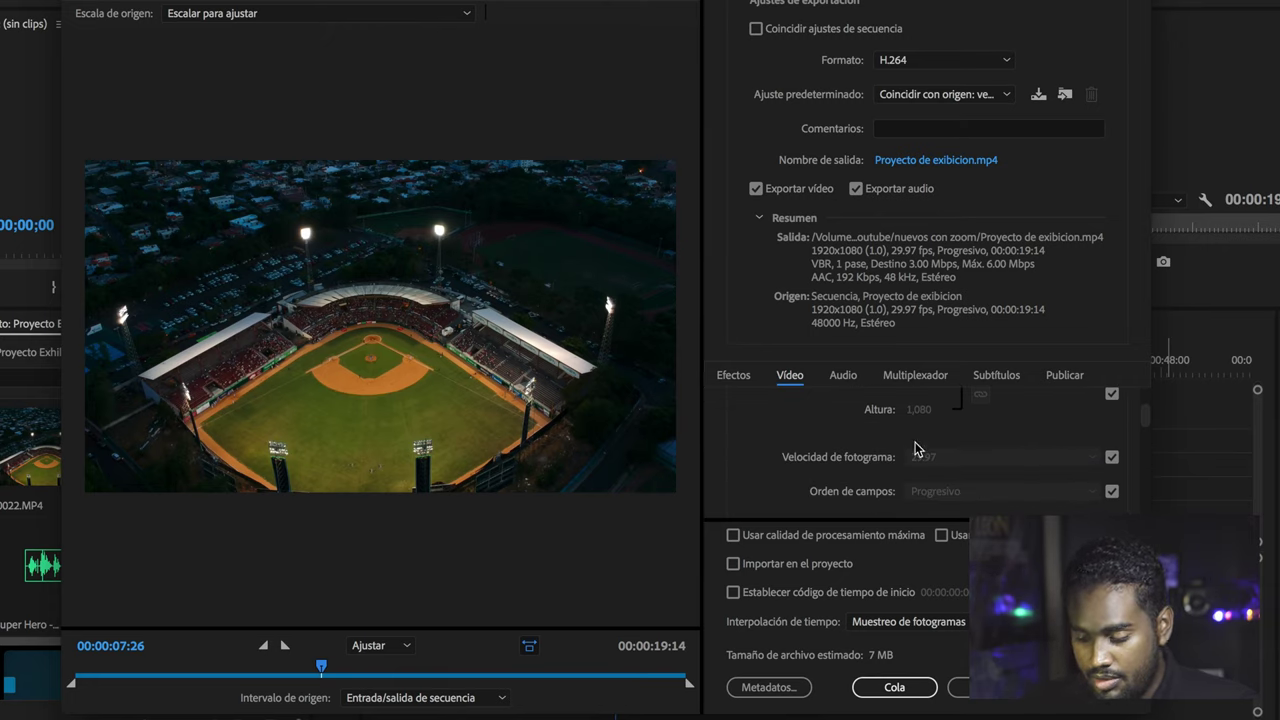
pyautogui.scroll(3, 875, 400)
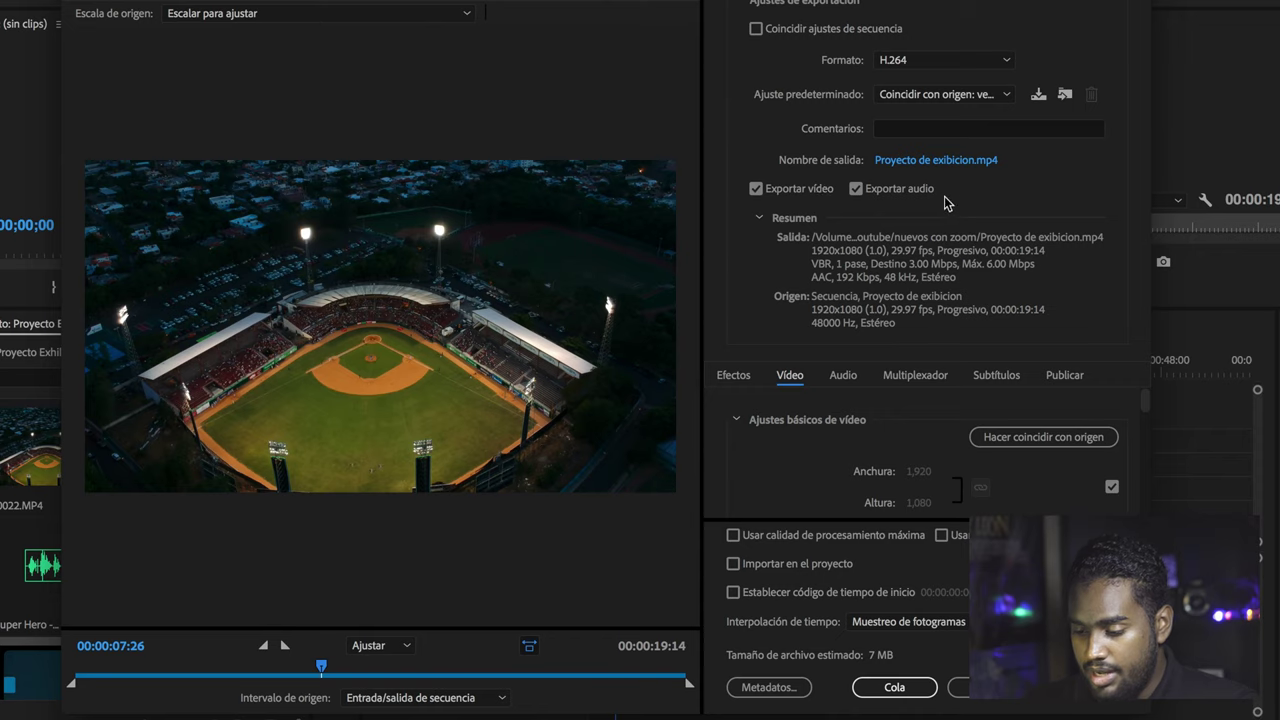
# - Set the output file to Proyecto de exibicion.mp4 on the Escritorio (Desktop)
pyautogui.click(967, 163)
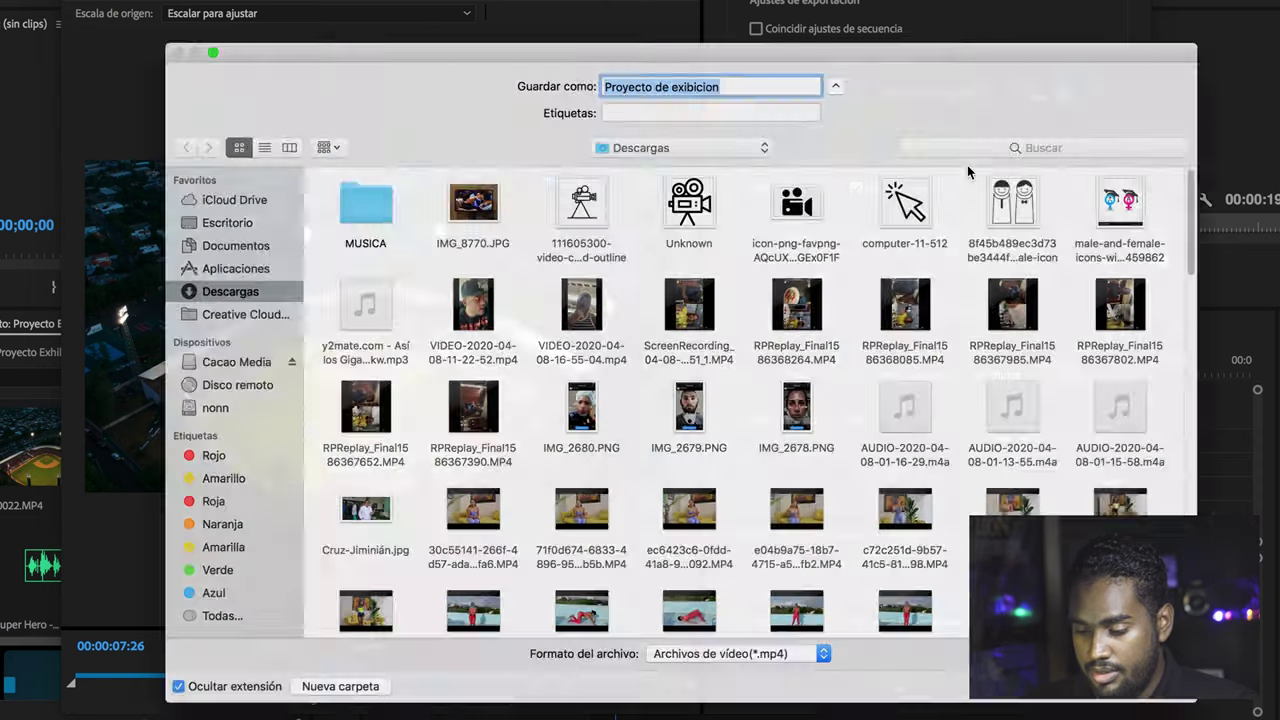
pyautogui.click(190, 211)
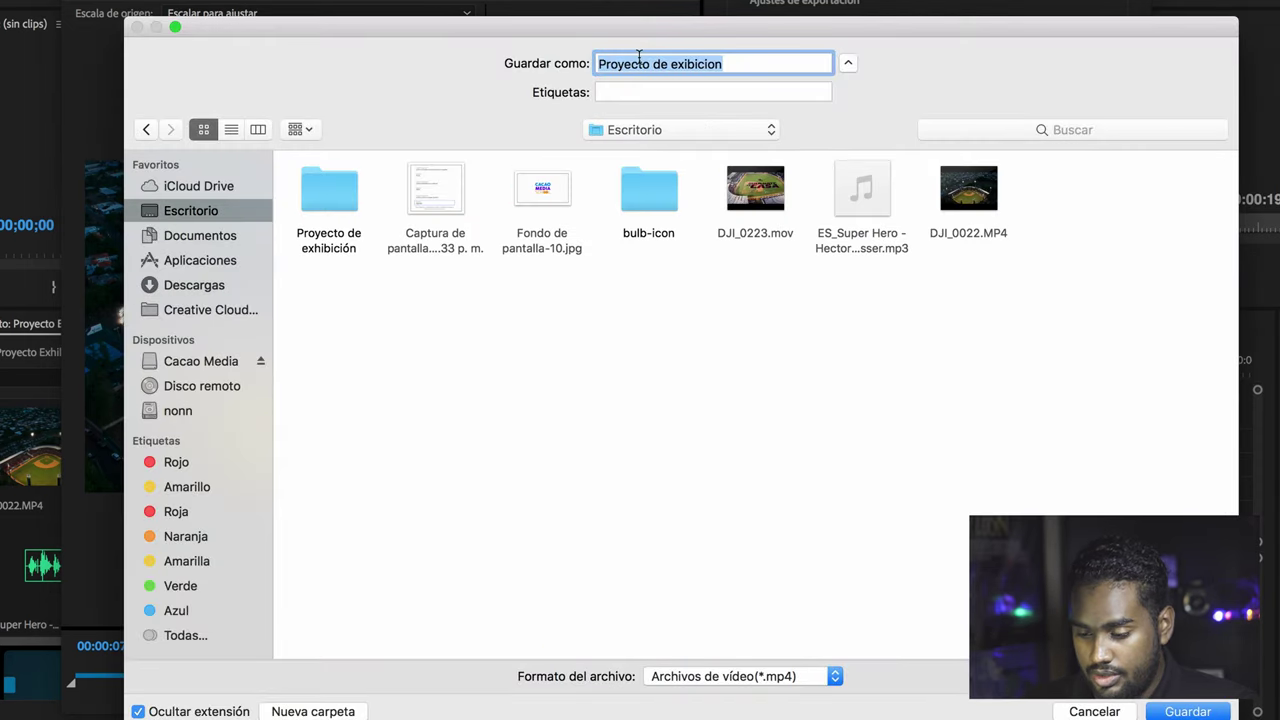
pyautogui.click(763, 66)
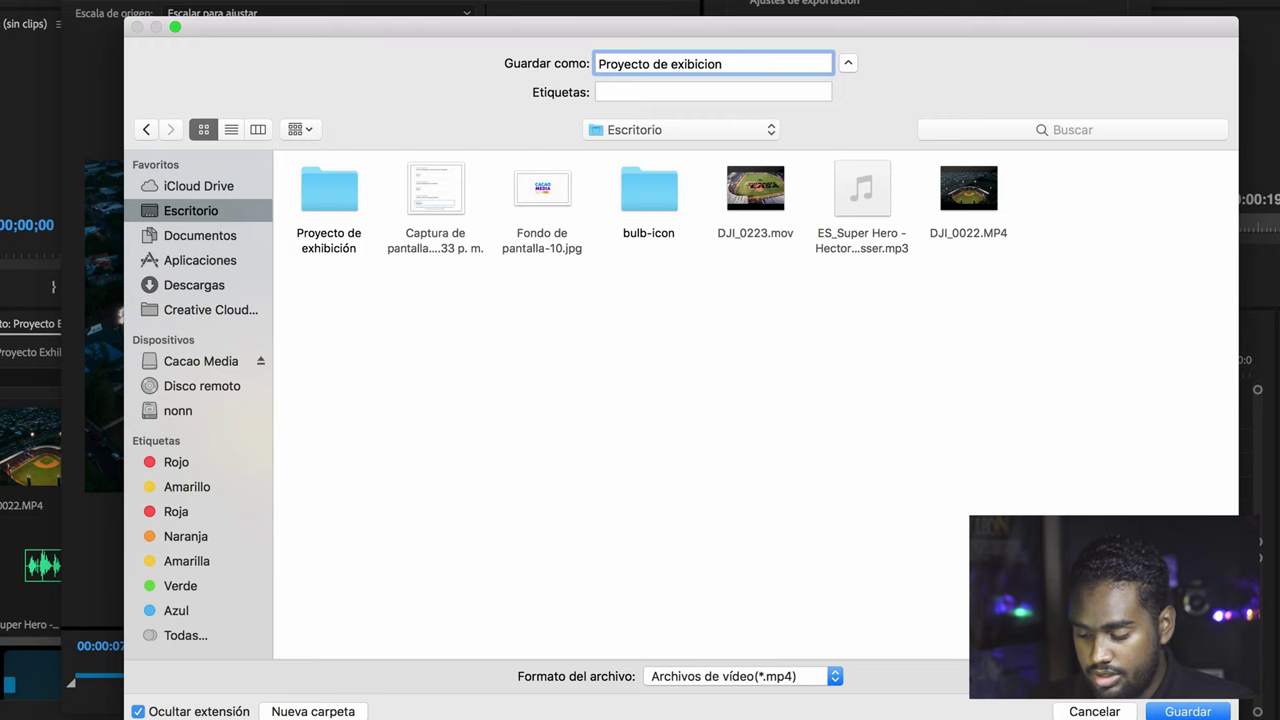
pyautogui.click(1167, 708)
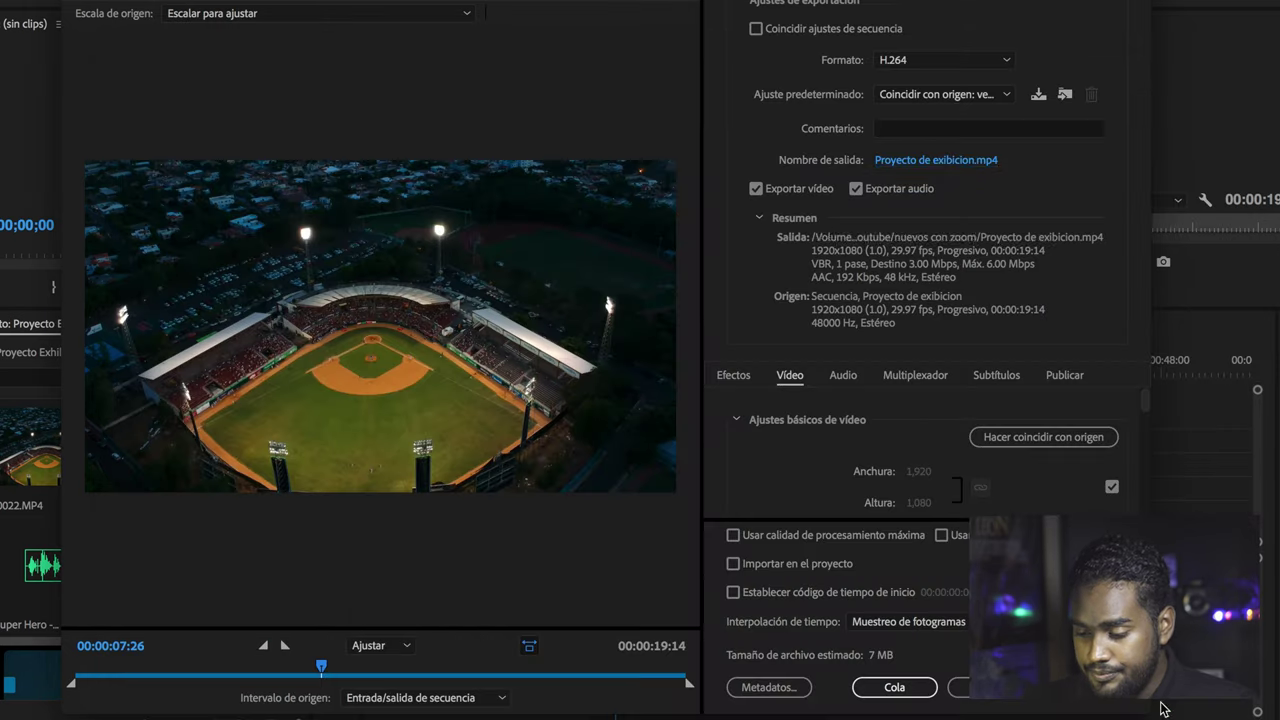
# - Confirm video and audio export are on and encode the sequence to Proyecto de exibicion.mp4
pyautogui.click(778, 195)
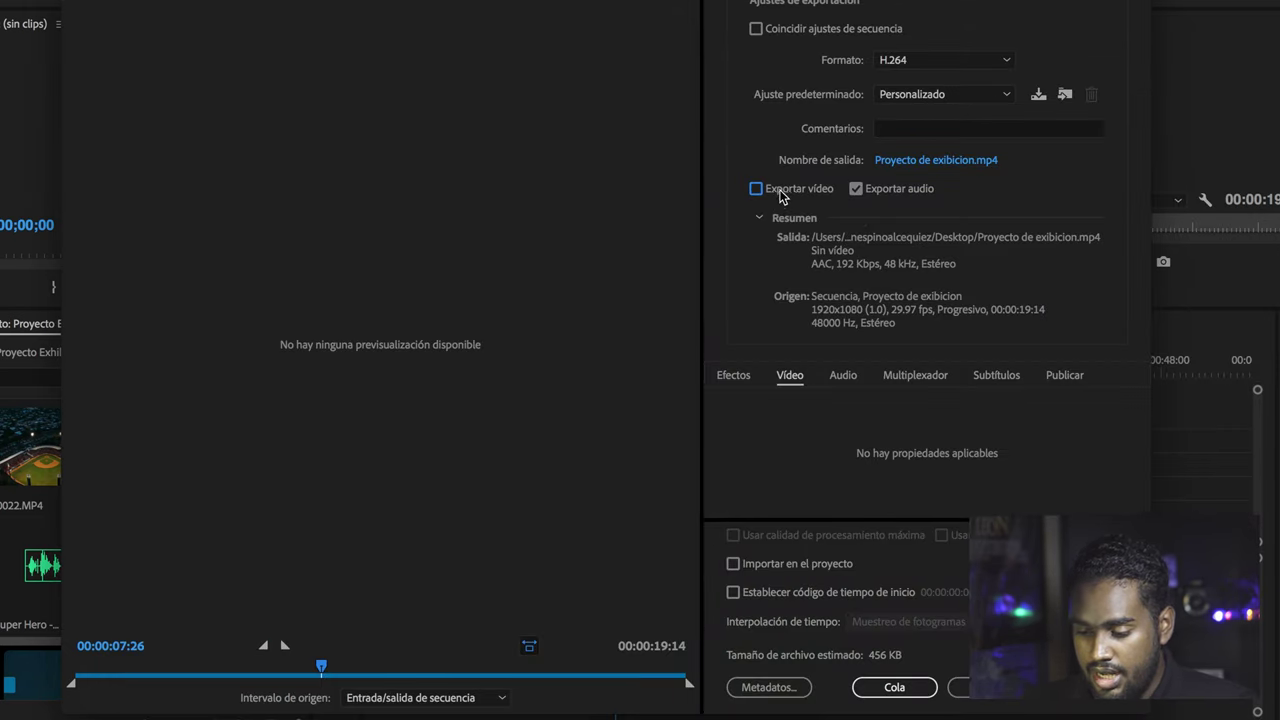
pyautogui.click(778, 195)
pyautogui.click(856, 190)
pyautogui.click(856, 190)
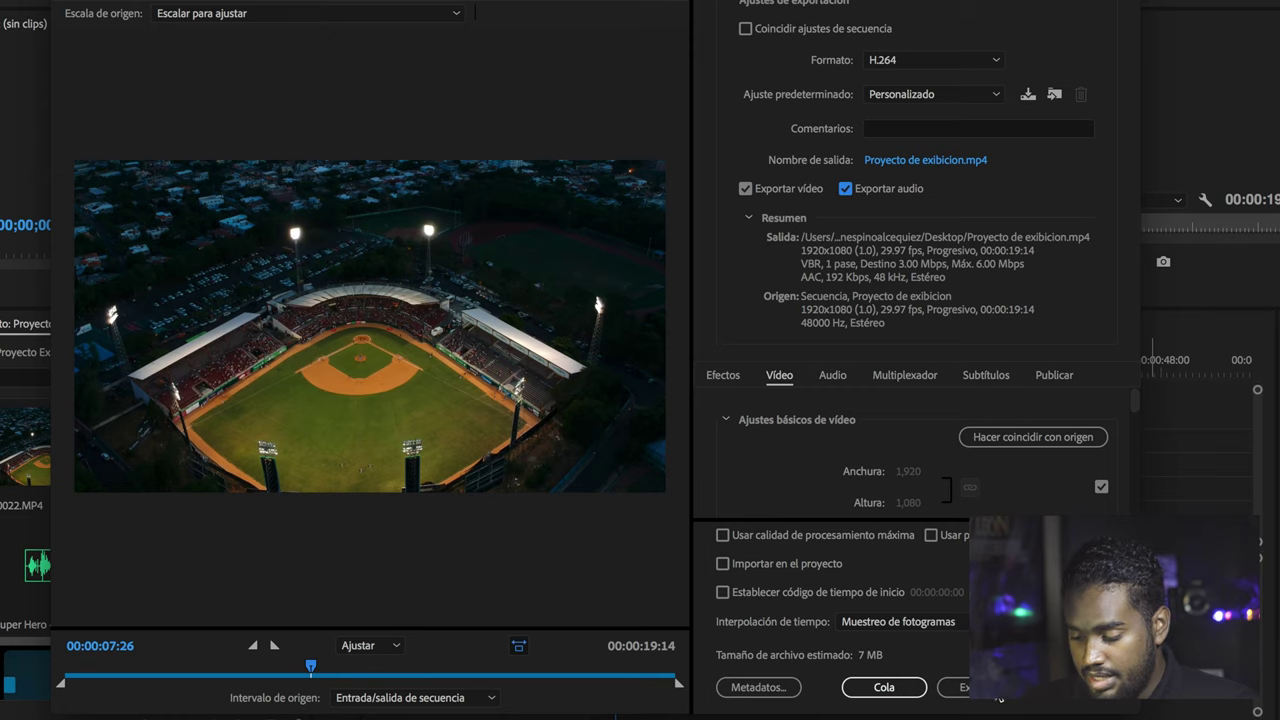
pyautogui.click(1000, 692)
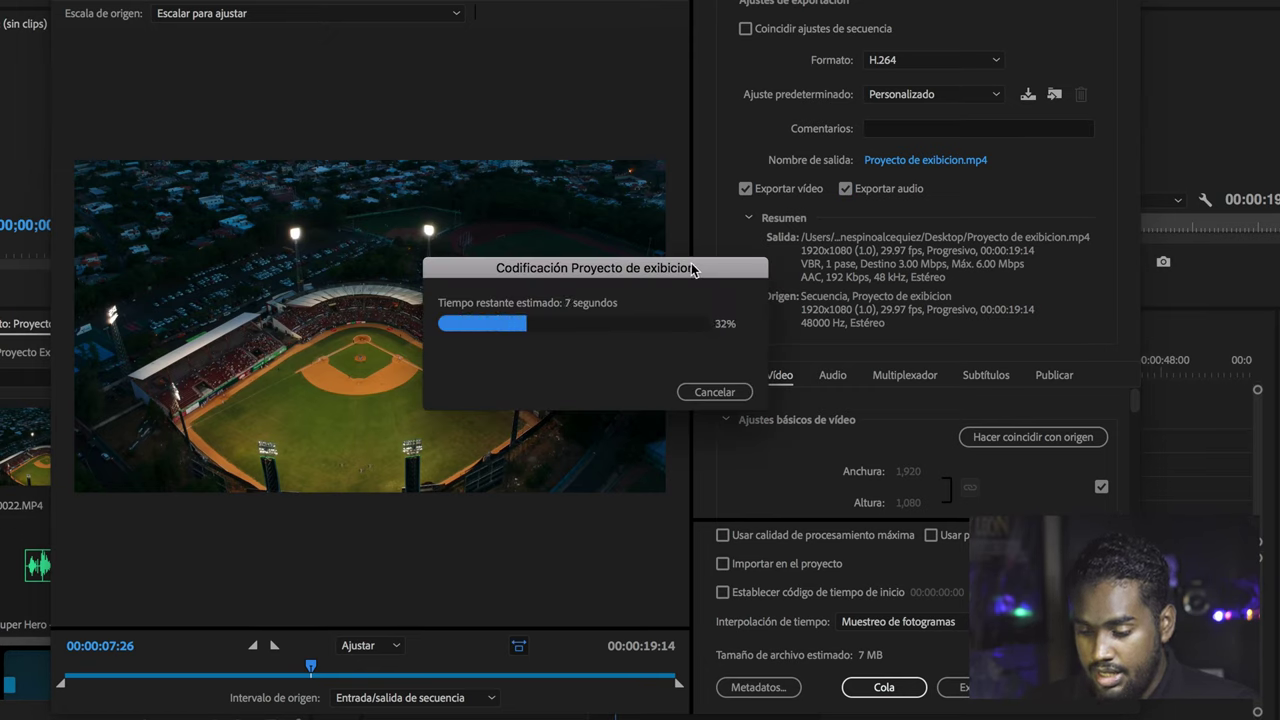
pyautogui.moveTo(697, 272)
pyautogui.mouseDown()
pyautogui.moveTo(477, 266)
pyautogui.moveTo(491, 257)
pyautogui.mouseUp()
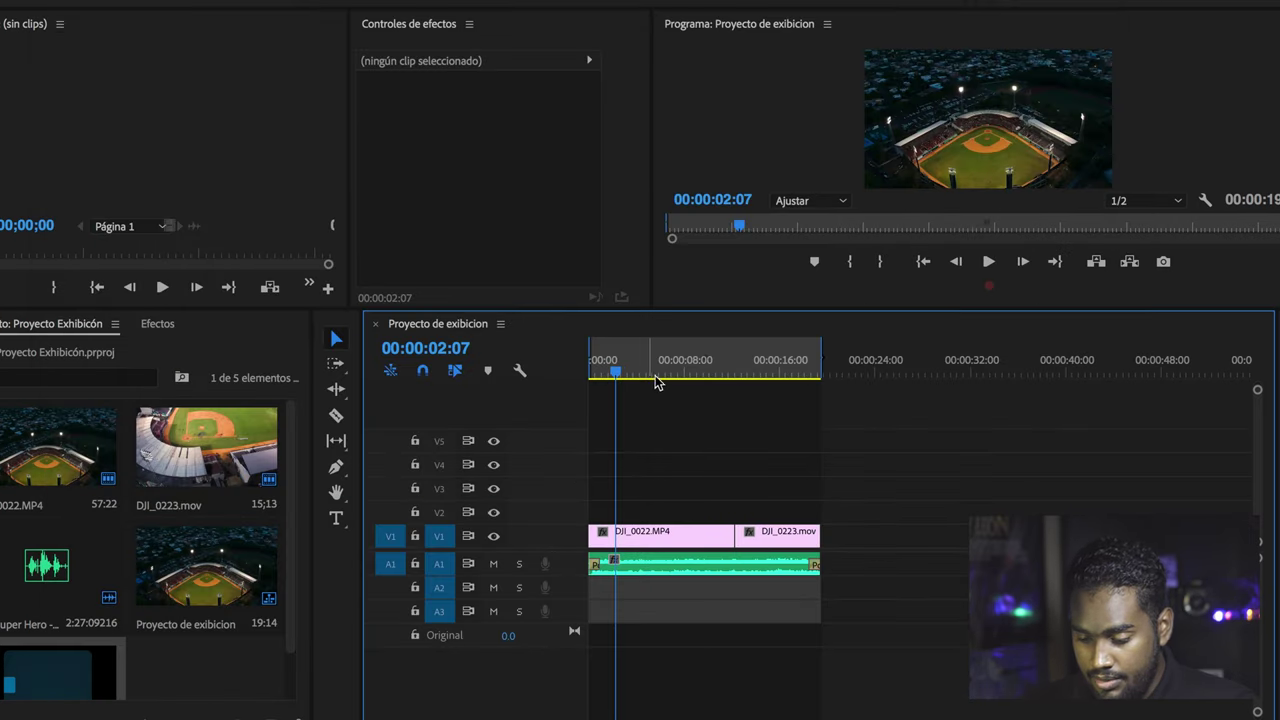
# - Find Proyecto de exibicion.mp4 on the Desktop in Finder and preview it with Quick Look
pyautogui.click(666, 364)
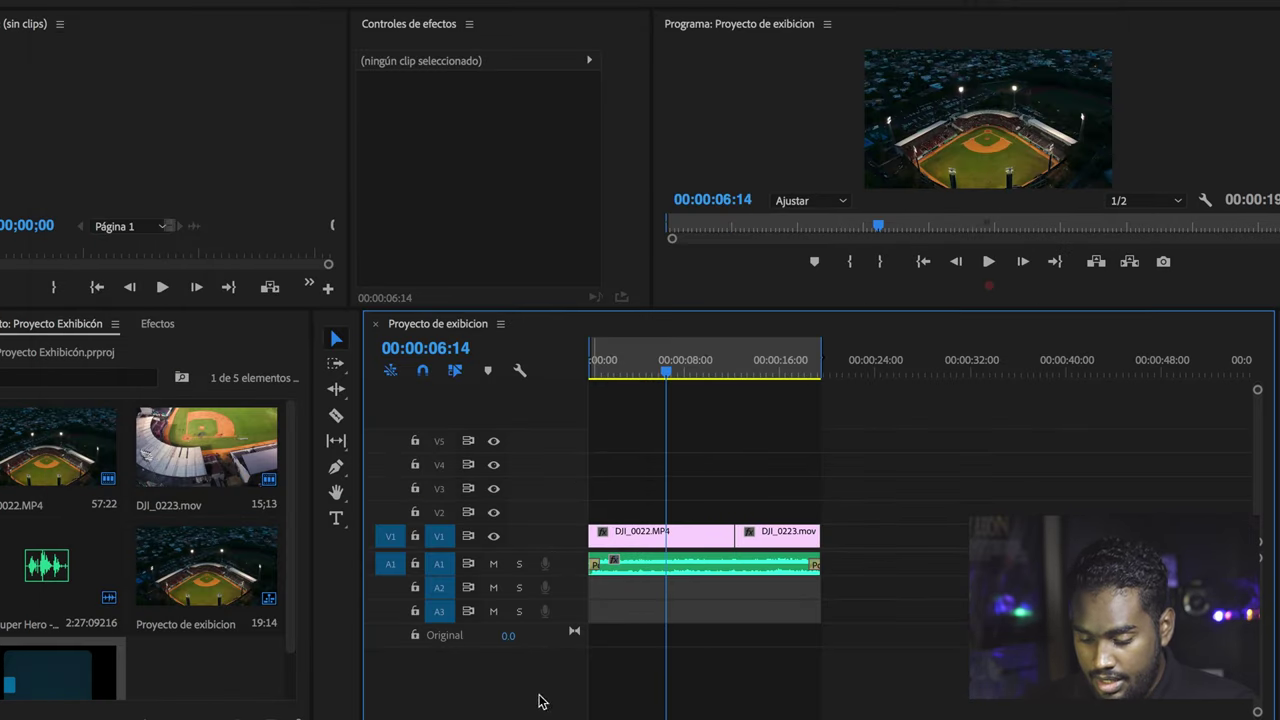
pyautogui.click(507, 716)
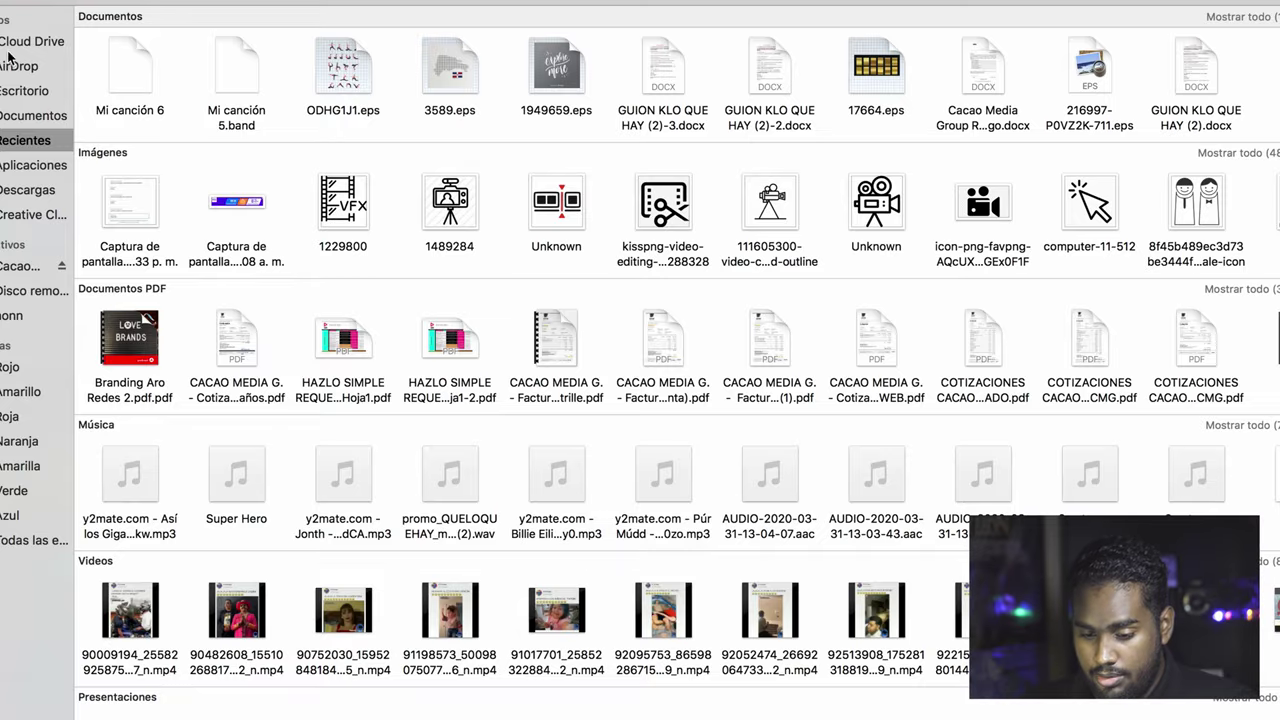
pyautogui.click(30, 92)
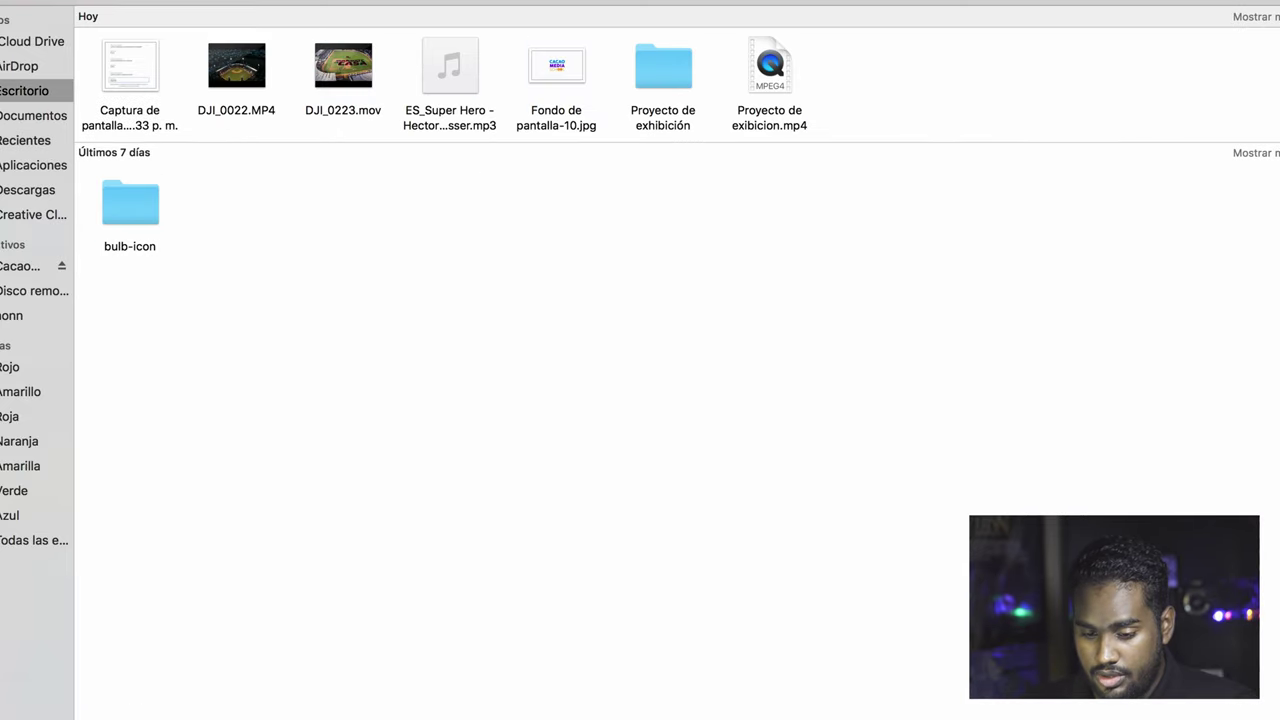
pyautogui.click(770, 125)
pyautogui.press('space')
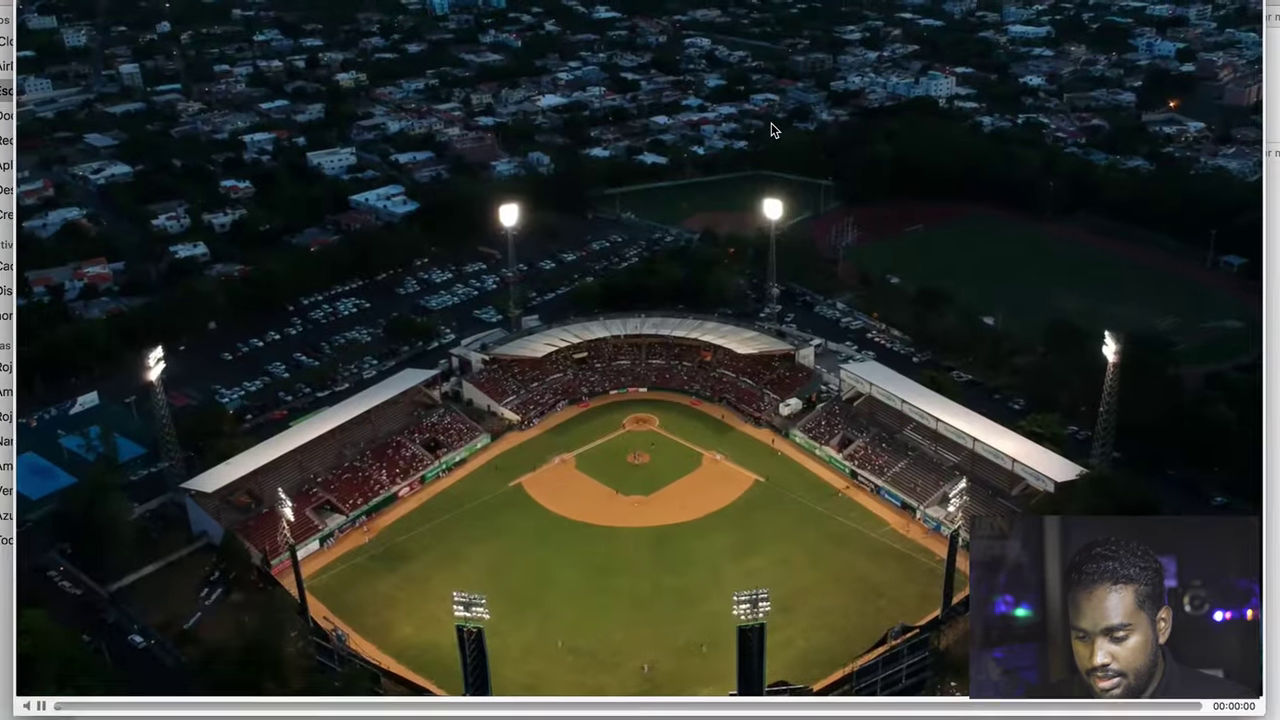